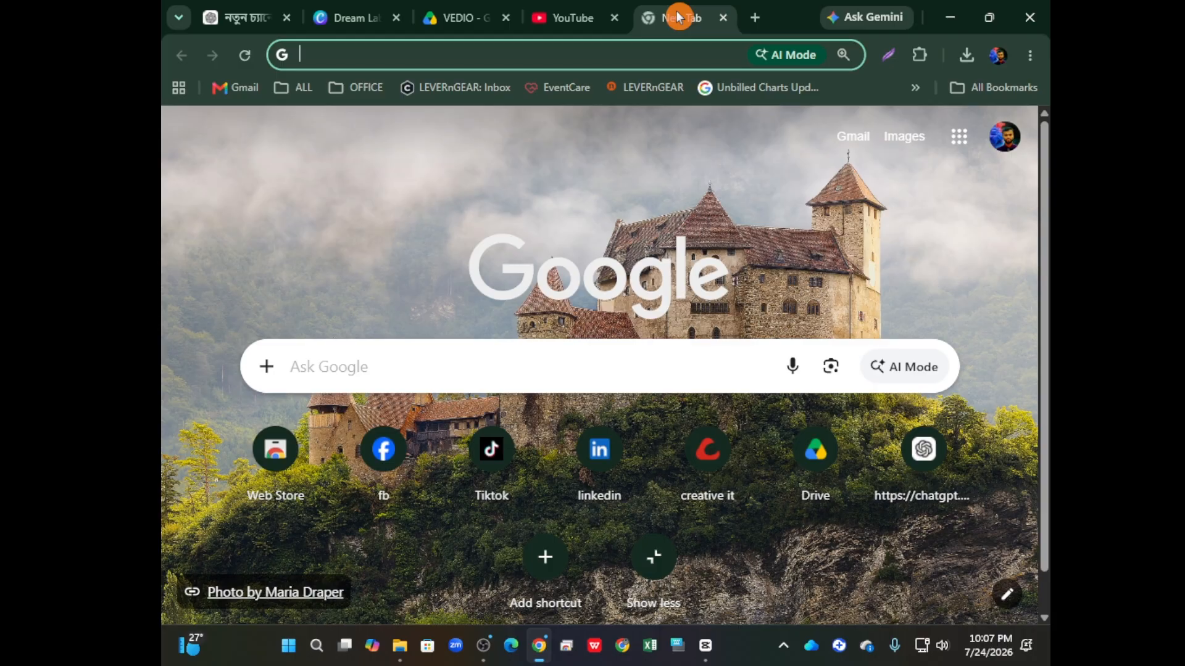
# Load facebook.com from the fb shortcut tile on Chrome's new tab page.
pyautogui.click(364, 463)
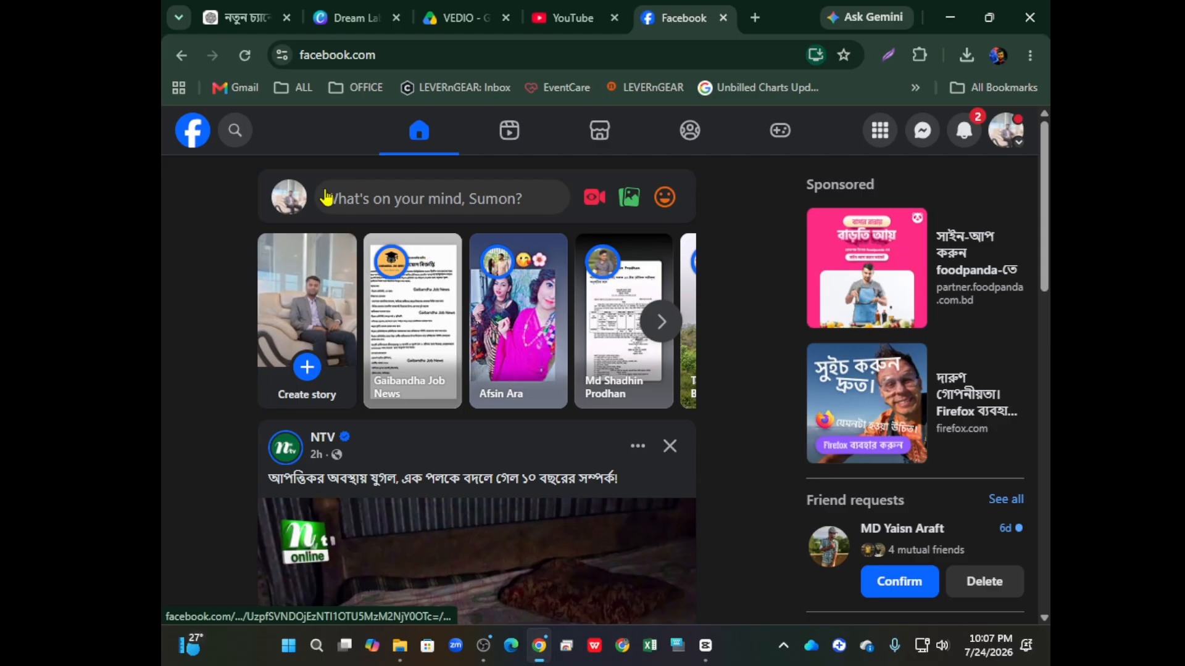
# Open the Create a Page form from the account menu's See all profiles list.
pyautogui.click(996, 145)
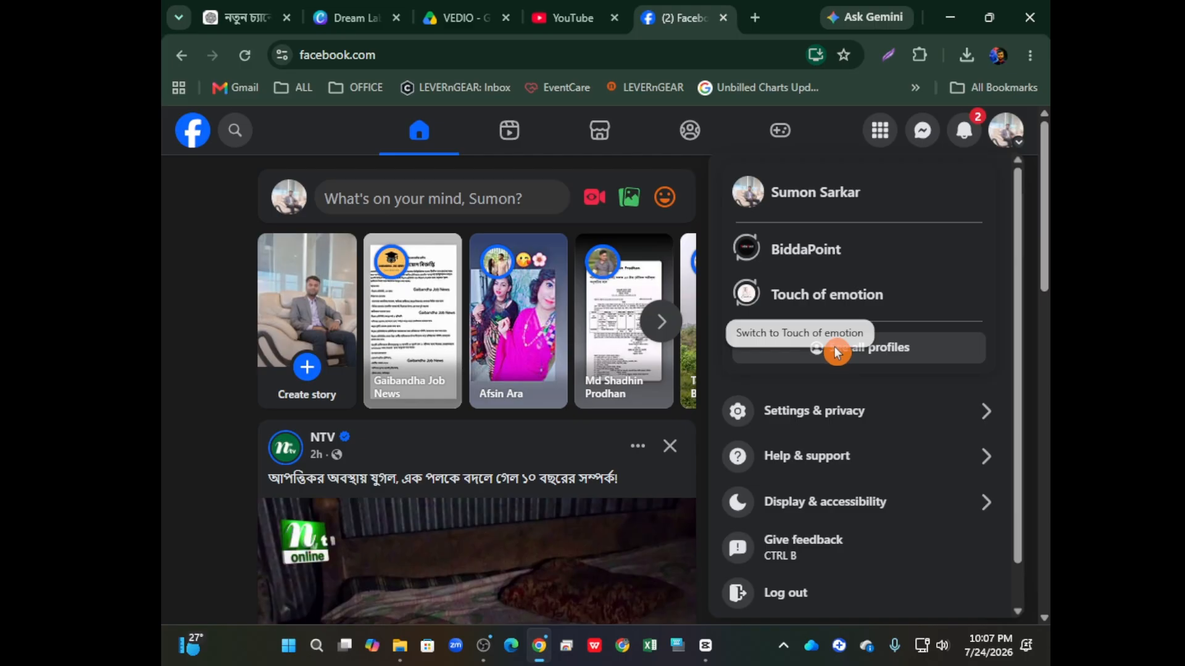
pyautogui.click(827, 188)
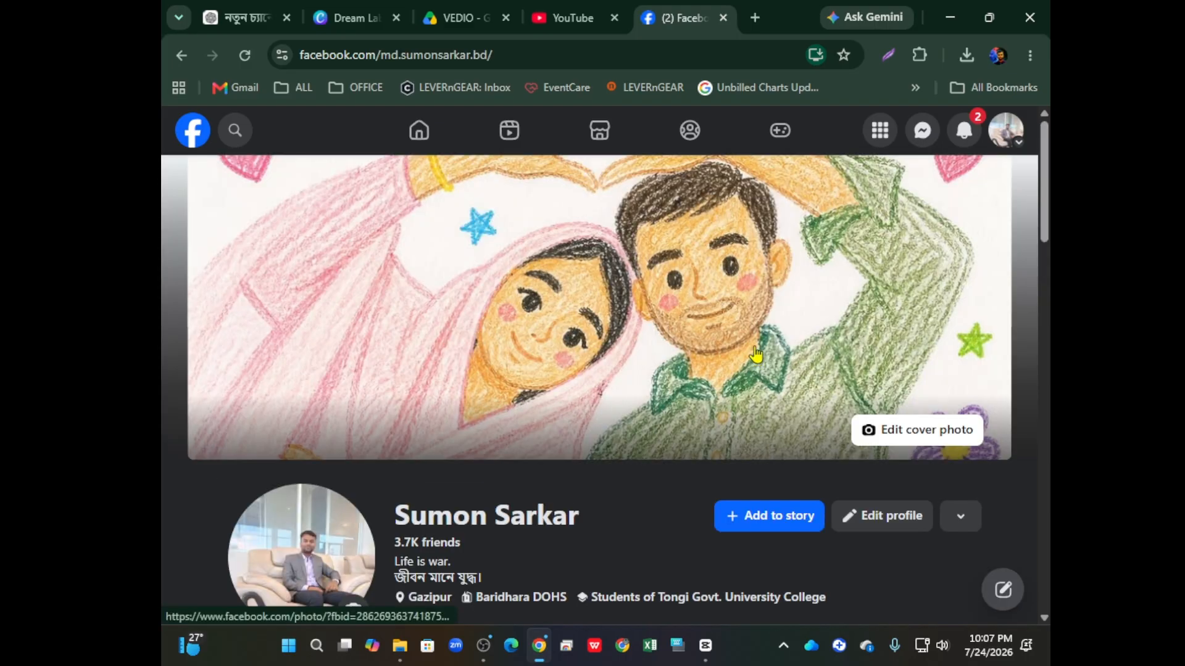
pyautogui.hotkey('ctrl', '-')
pyautogui.hotkey('ctrl', '-')
pyautogui.hotkey('ctrl', '-')
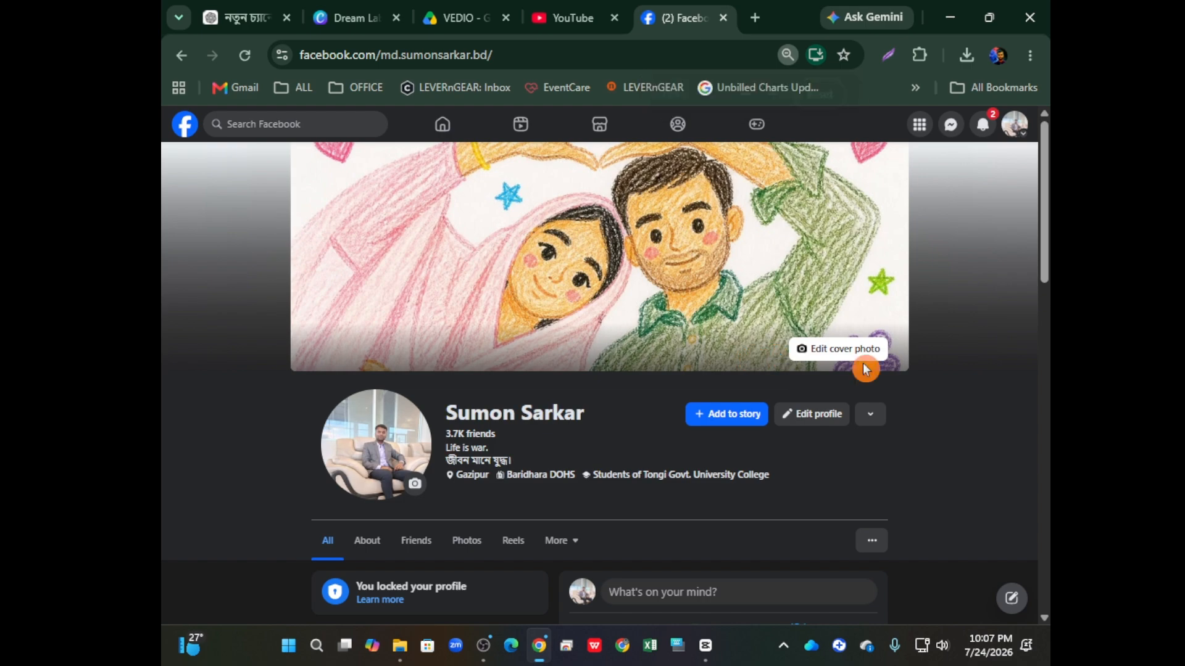
pyautogui.click(1014, 124)
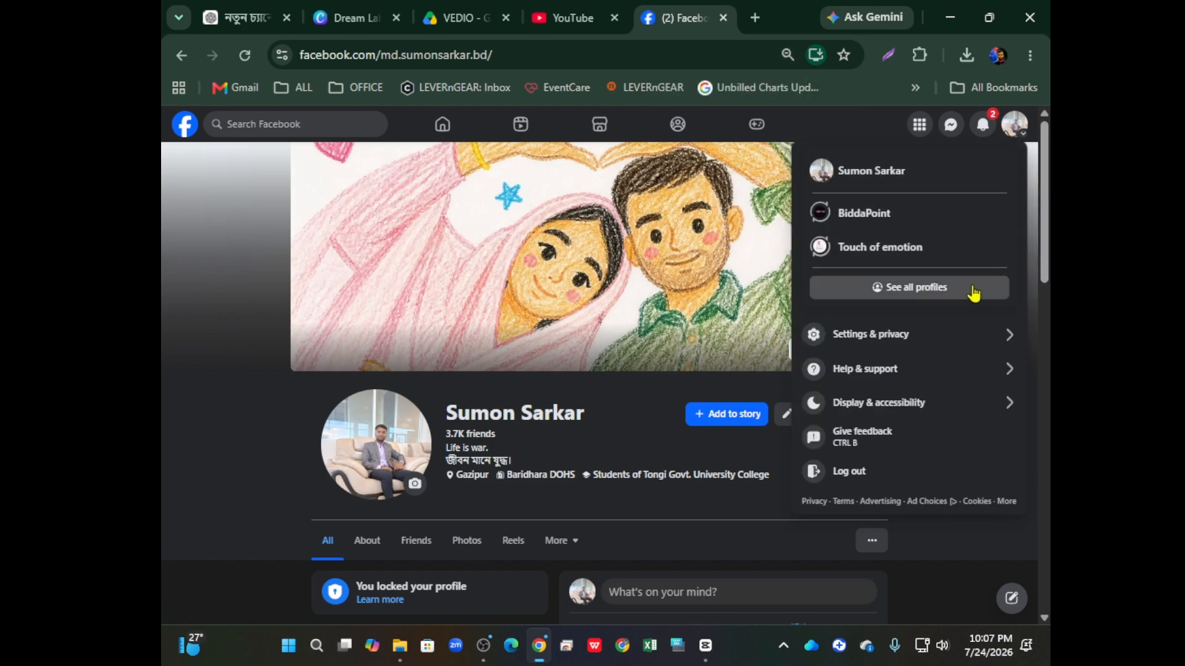
pyautogui.hotkey('ctrl', '+')
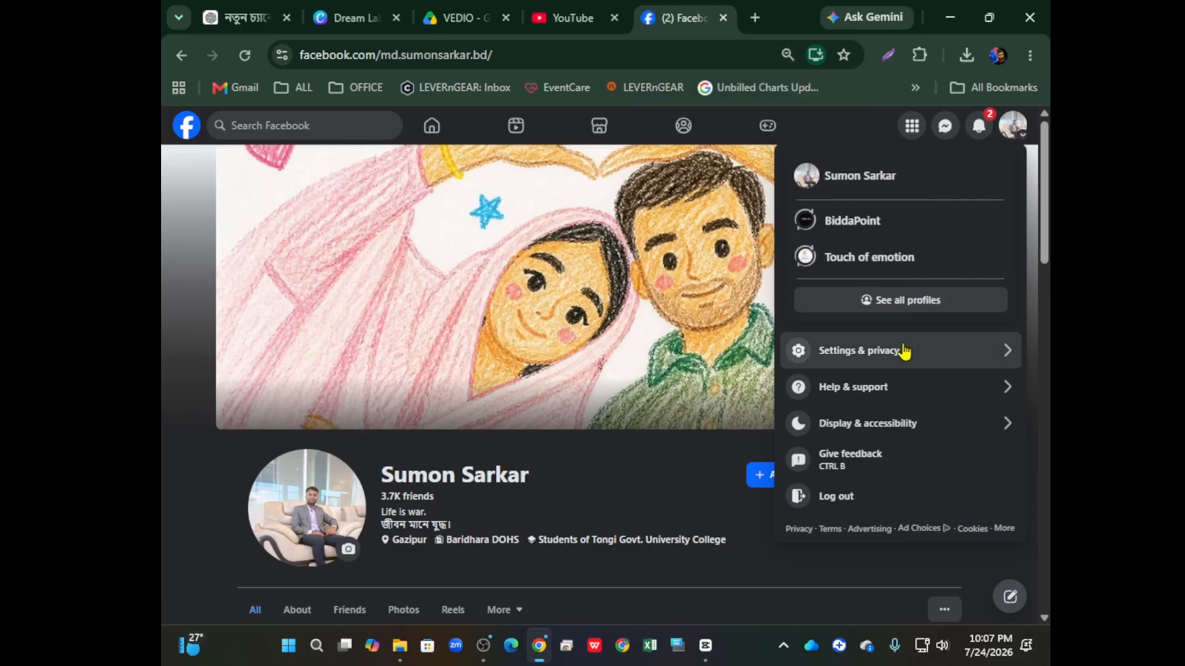
pyautogui.click(907, 302)
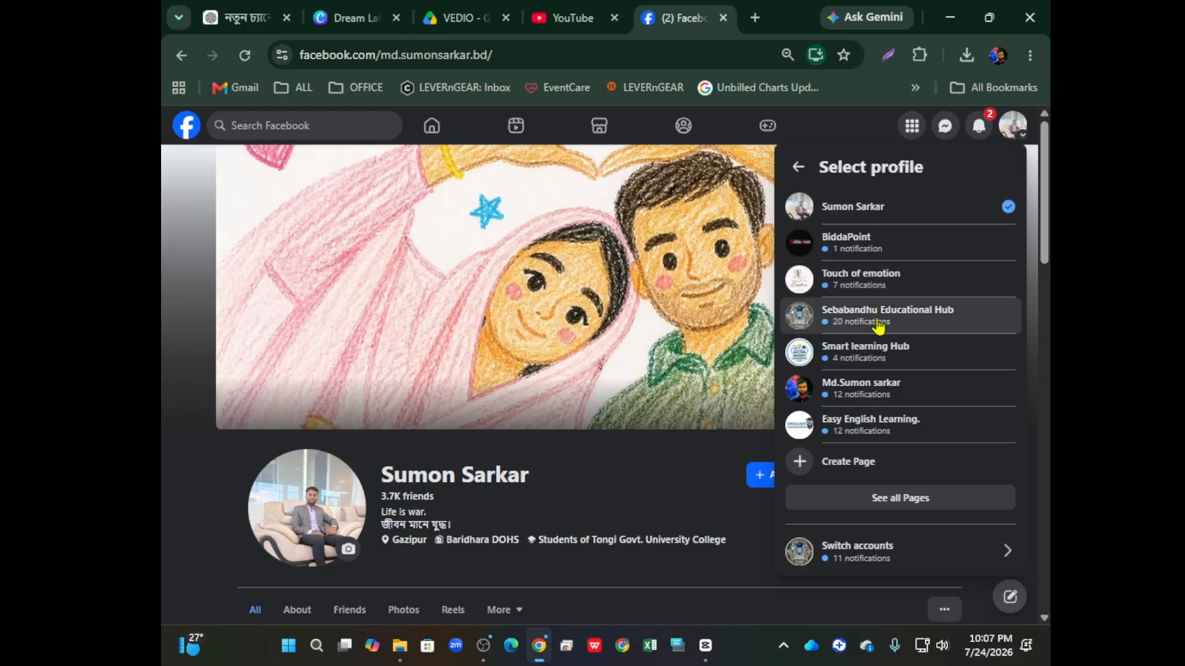
pyautogui.click(802, 462)
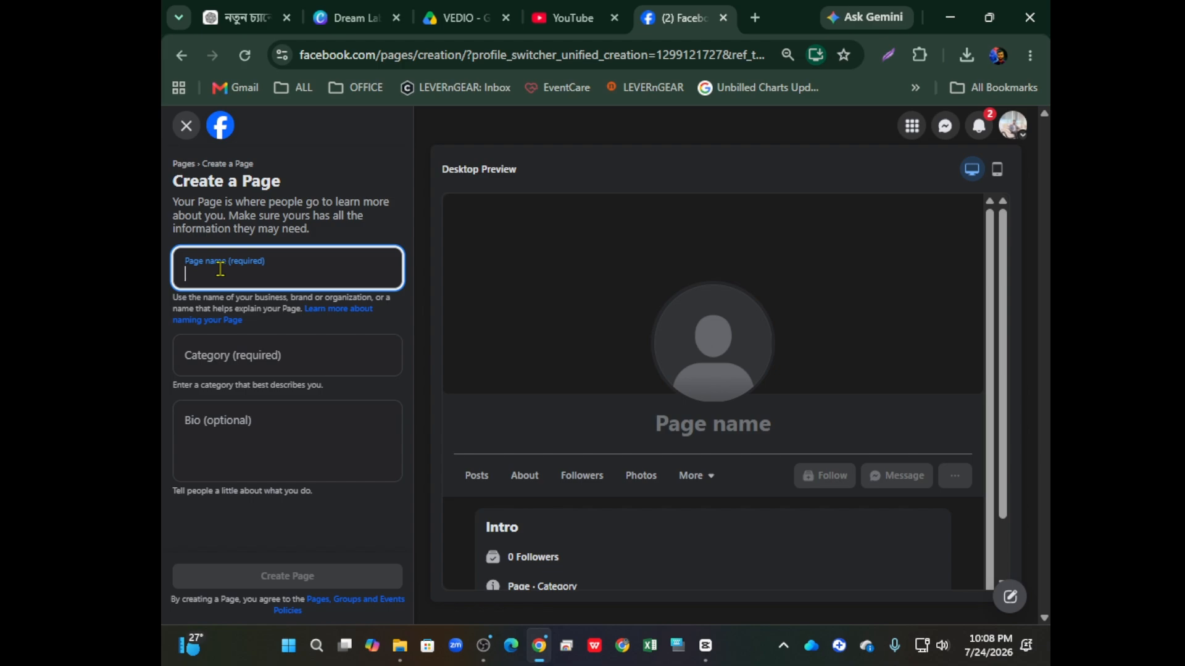
# Enter 'Sumon Beyond' as the new Page's name.
pyautogui.write('Sumon')
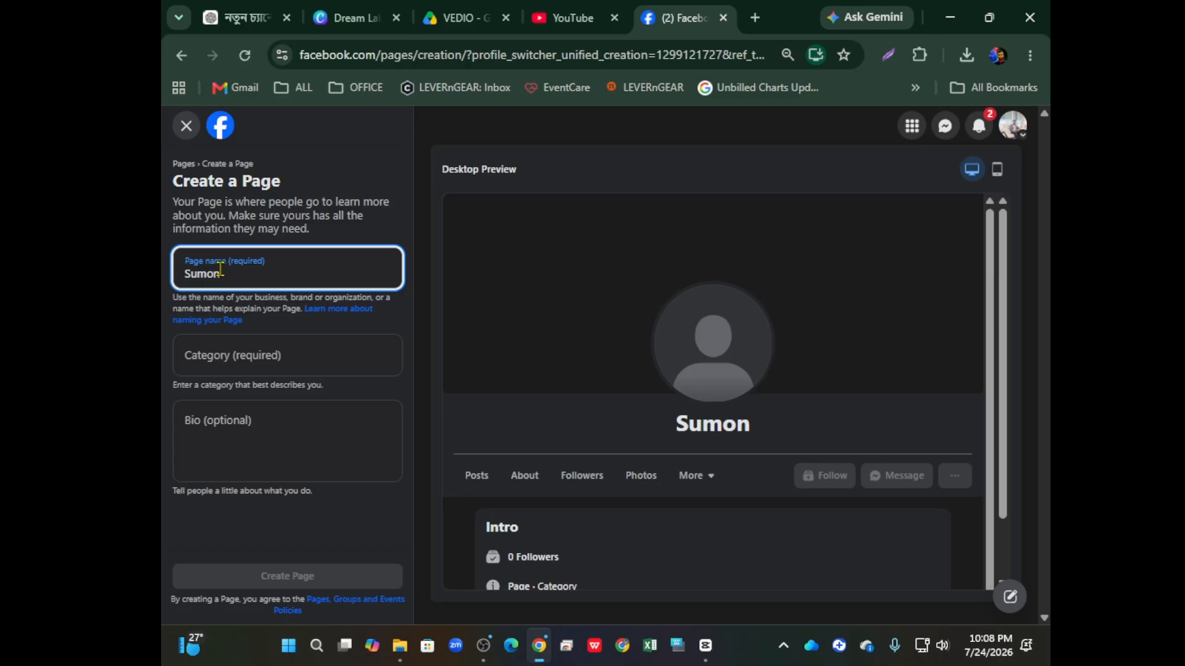
pyautogui.write(' Beyond')
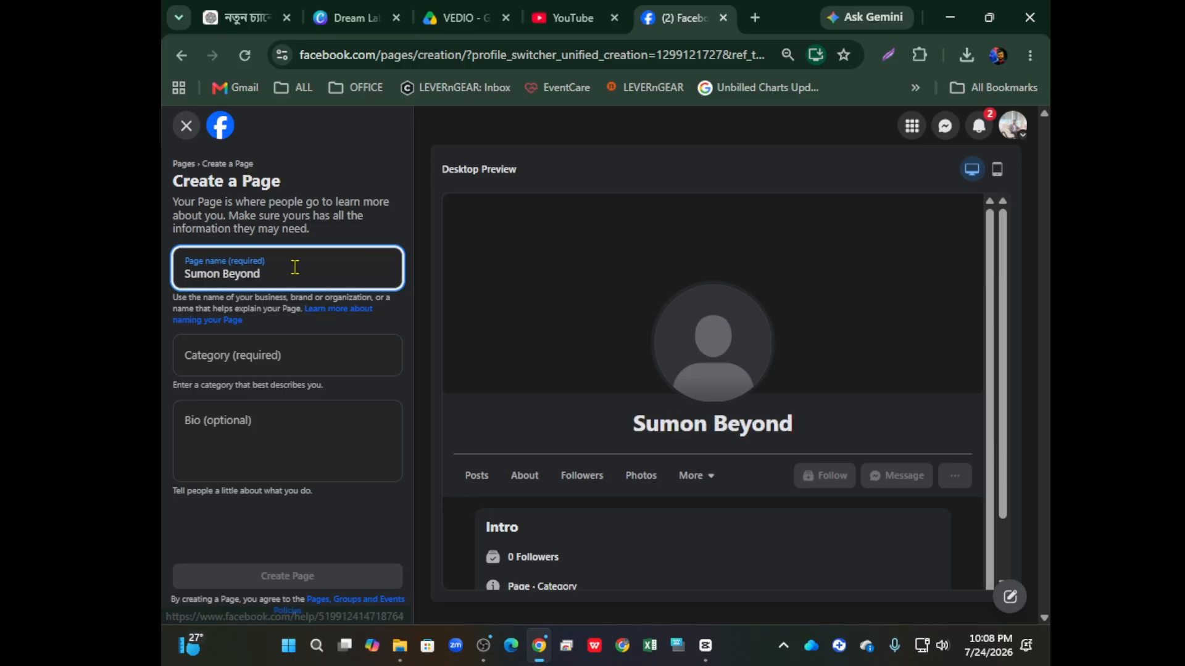
pyautogui.click(250, 356)
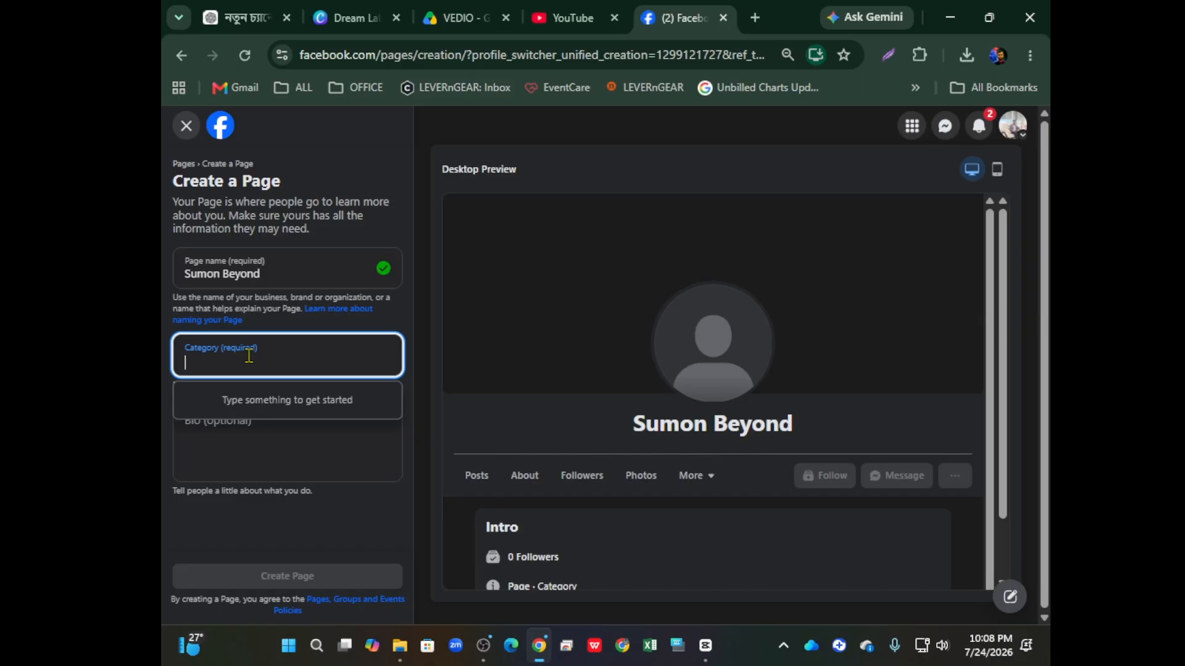
pyautogui.write('life')
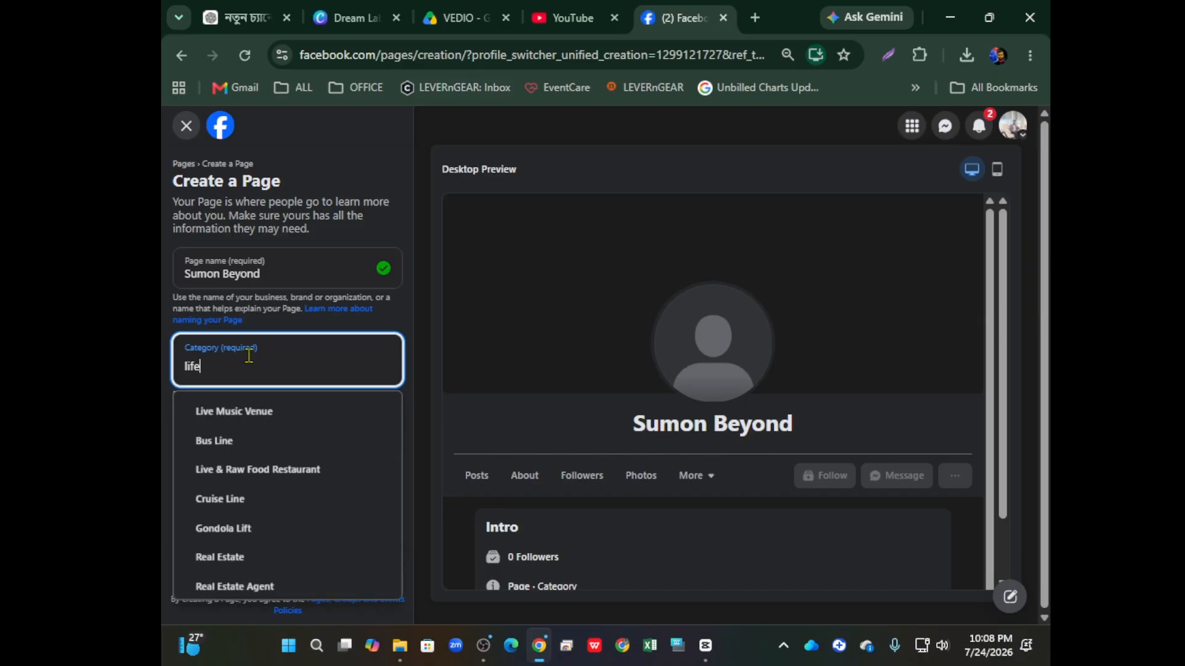
pyautogui.press('BackSpace')
pyautogui.press('BackSpace')
pyautogui.press('BackSpace')
pyautogui.press('BackSpace')
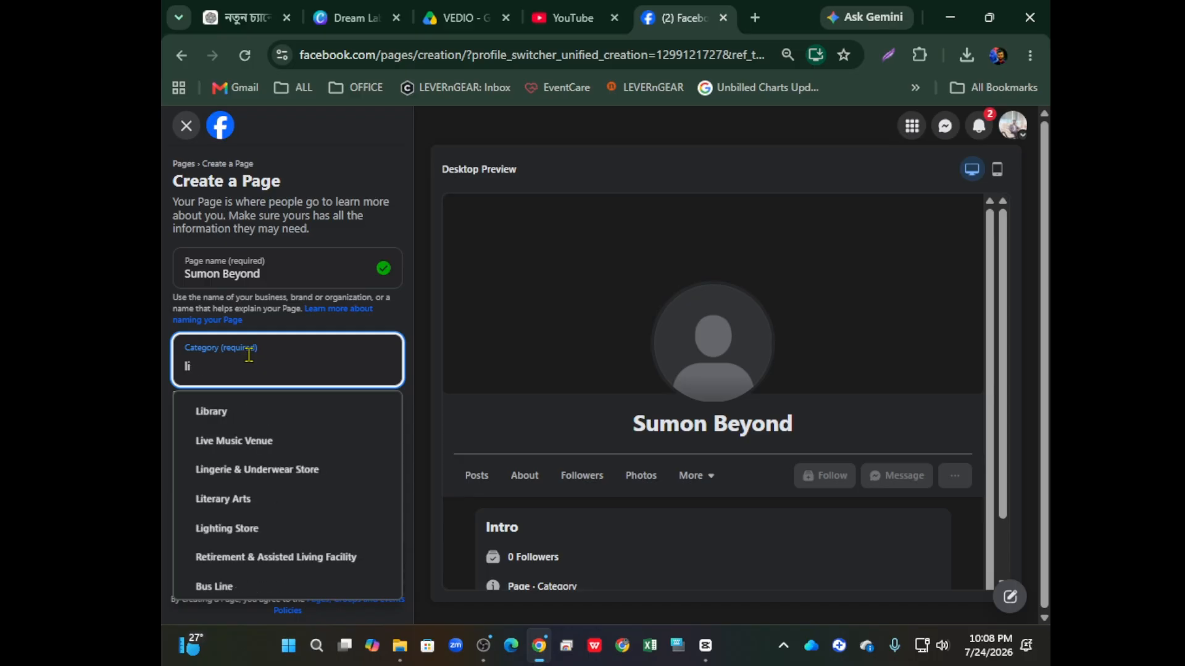
pyautogui.write('lifes')
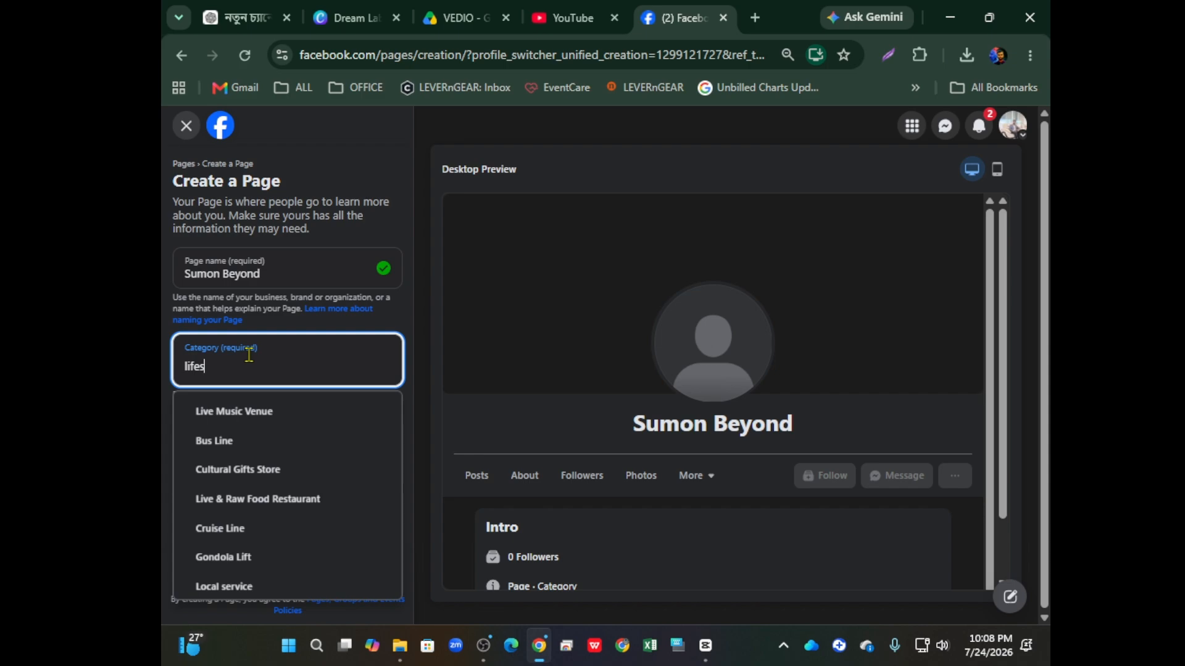
pyautogui.write('ty')
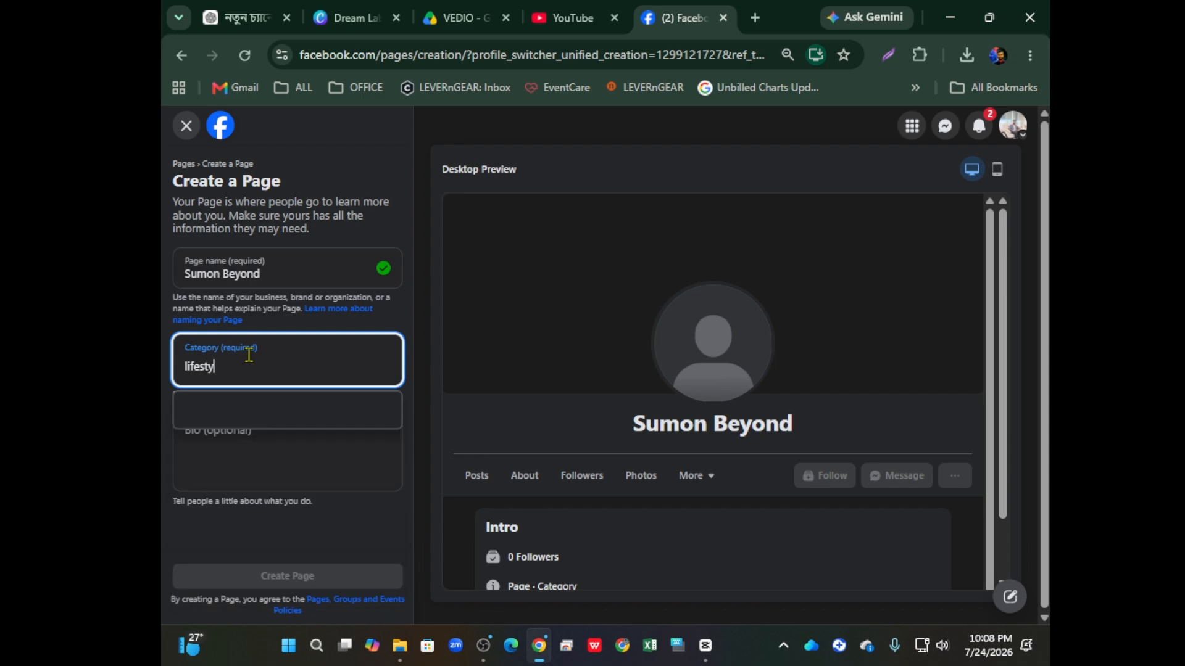
pyautogui.write('le')
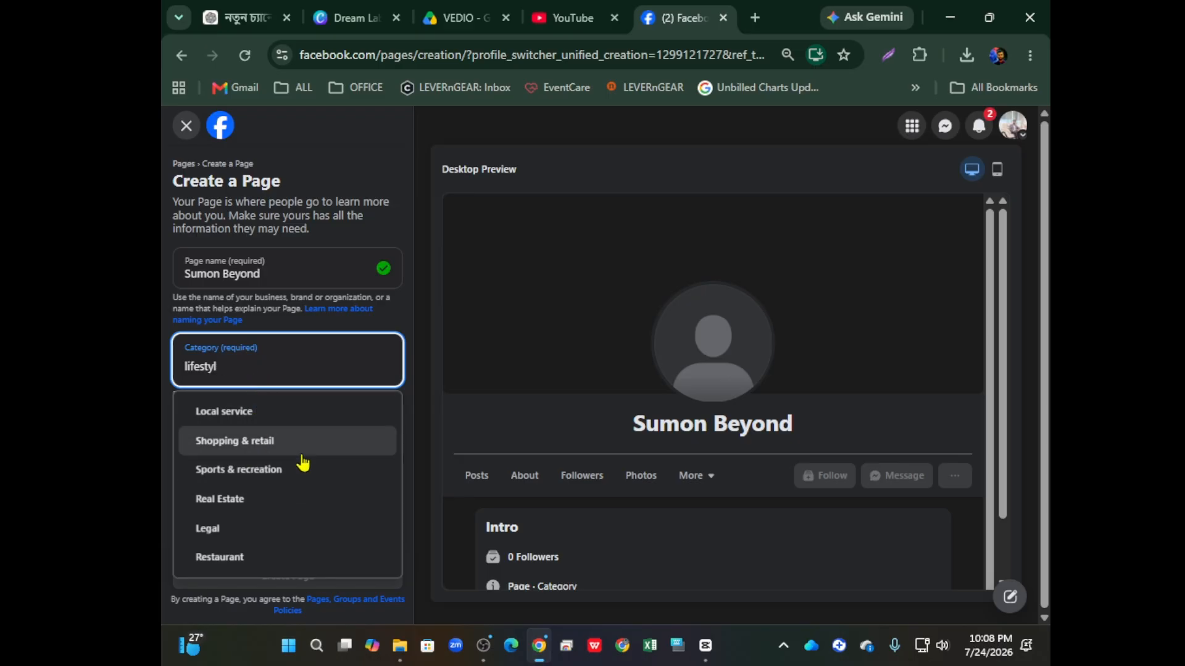
pyautogui.press('BackSpace')
pyautogui.press('BackSpace')
pyautogui.press('BackSpace')
pyautogui.press('BackSpace')
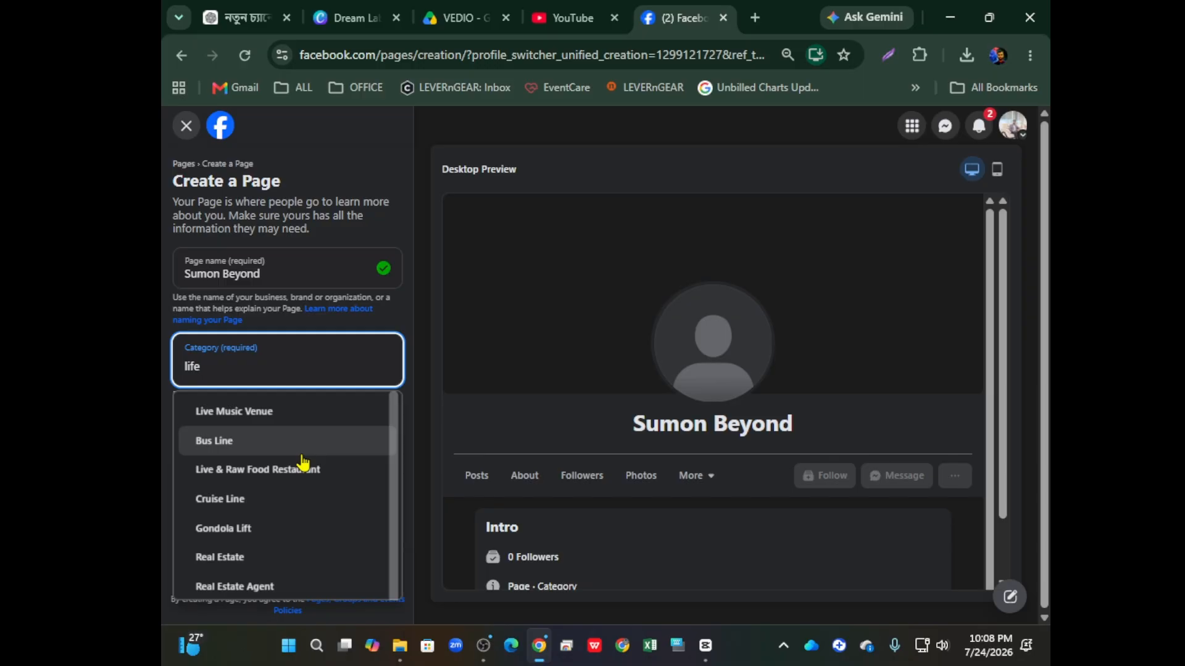
pyautogui.scroll(-2, 291, 464)
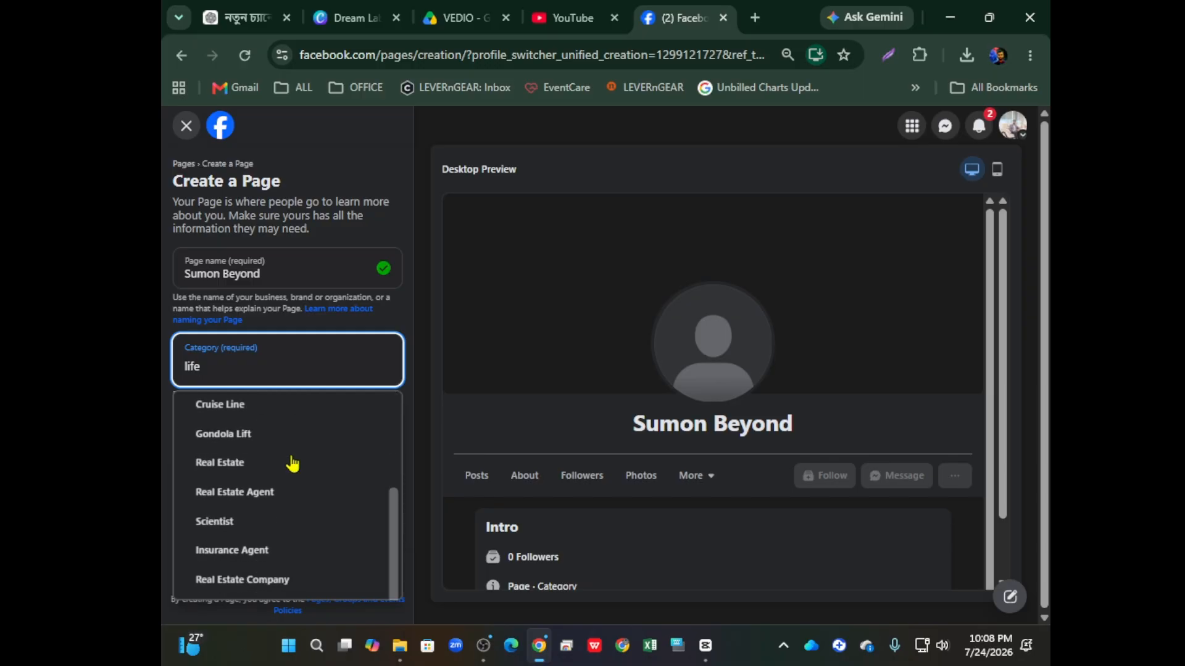
pyautogui.click(241, 358)
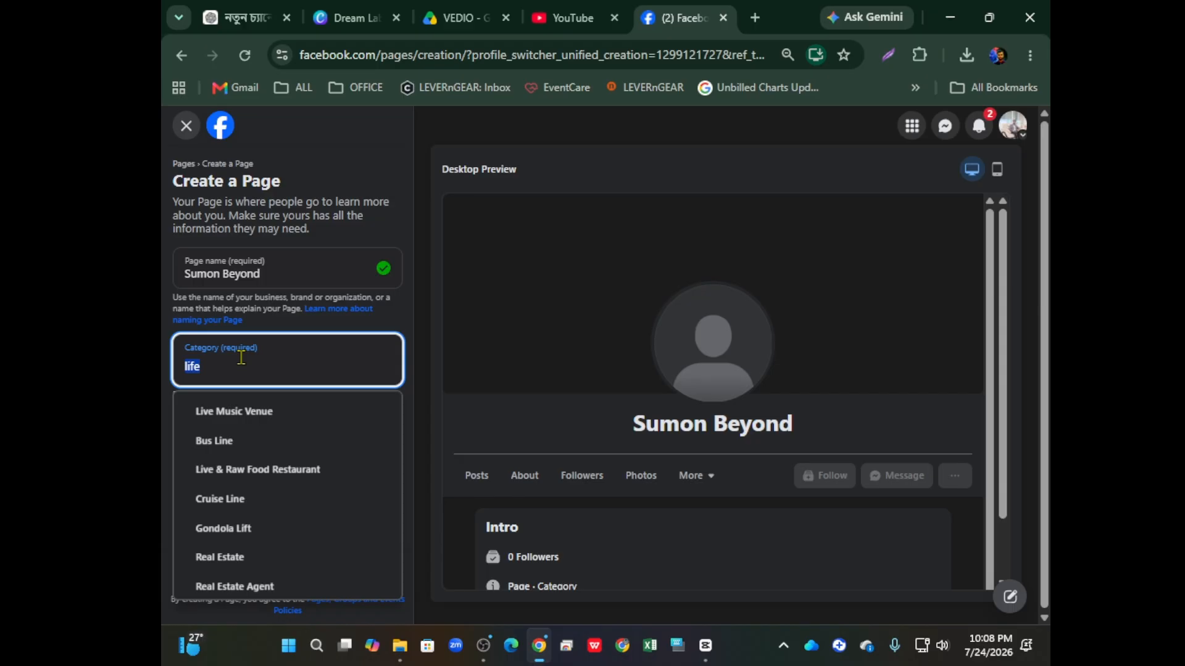
pyautogui.write('cor')
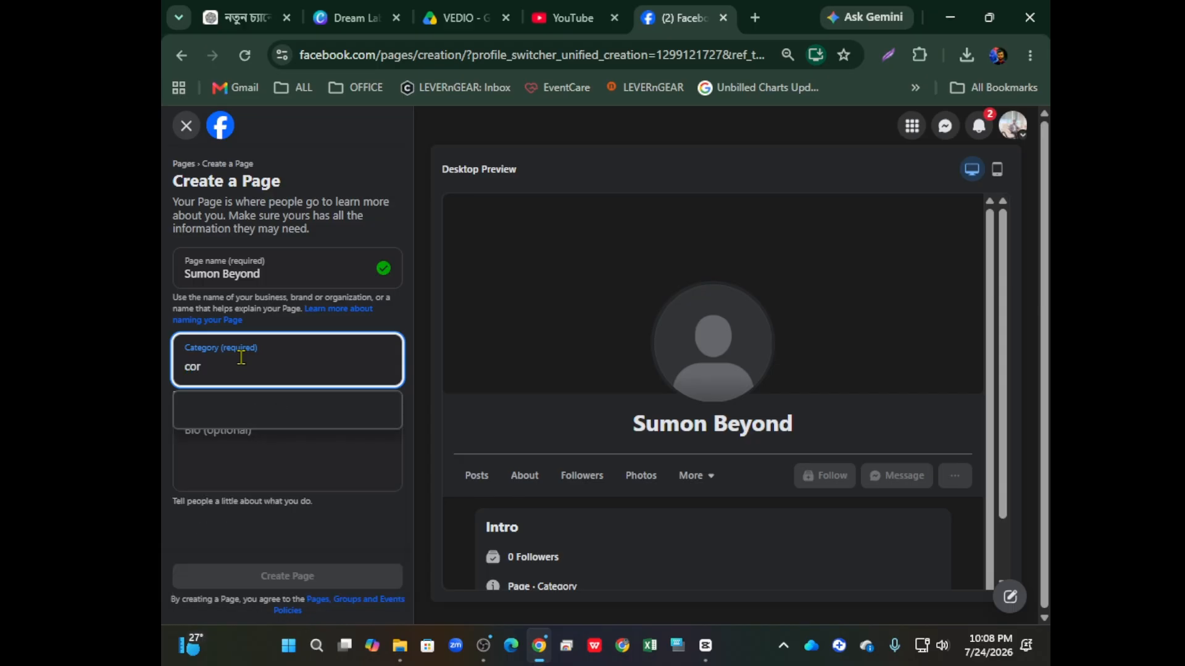
pyautogui.write('po')
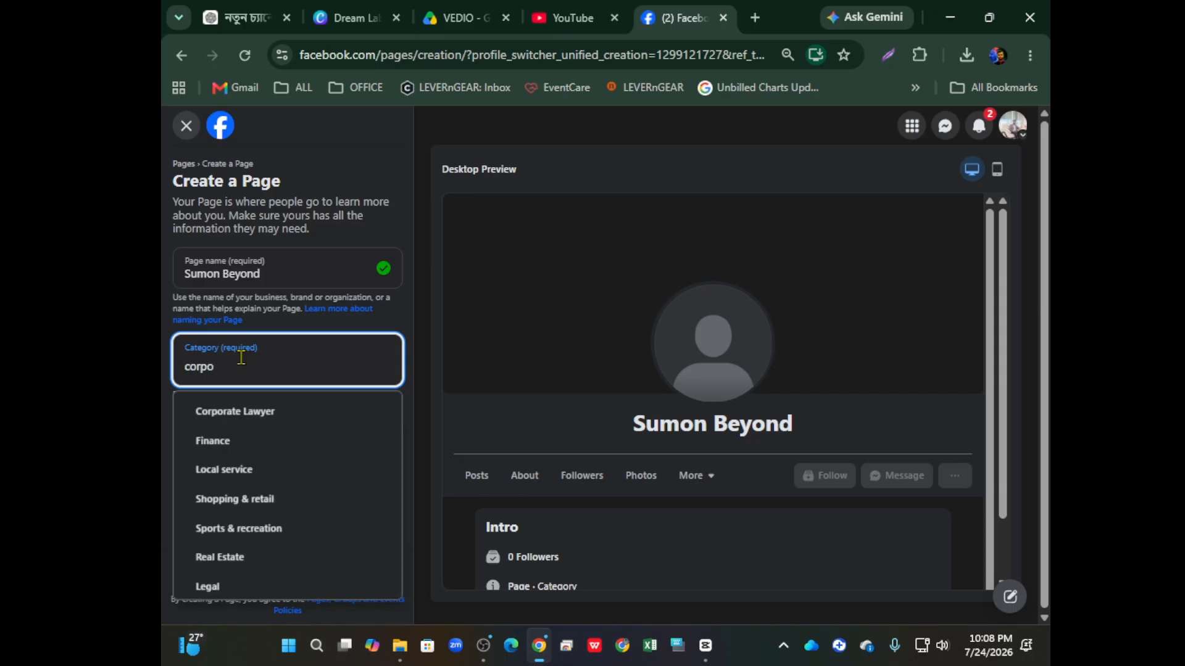
pyautogui.write('rate')
pyautogui.hotkey('ctrl', '+')
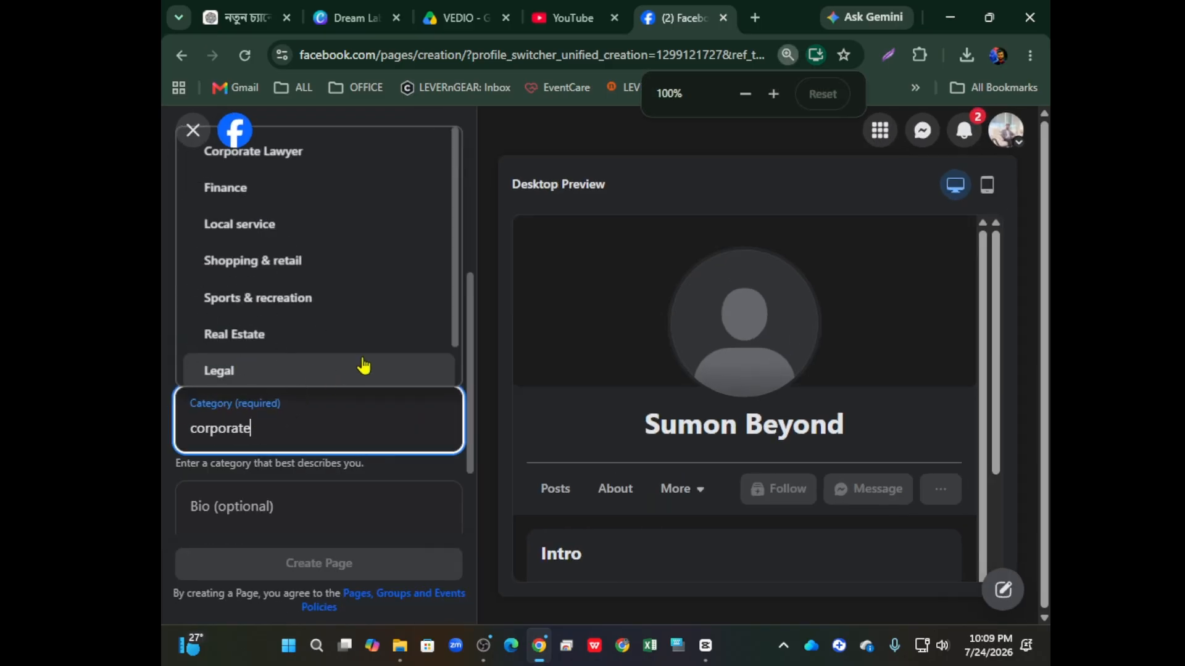
pyautogui.doubleClick(308, 445)
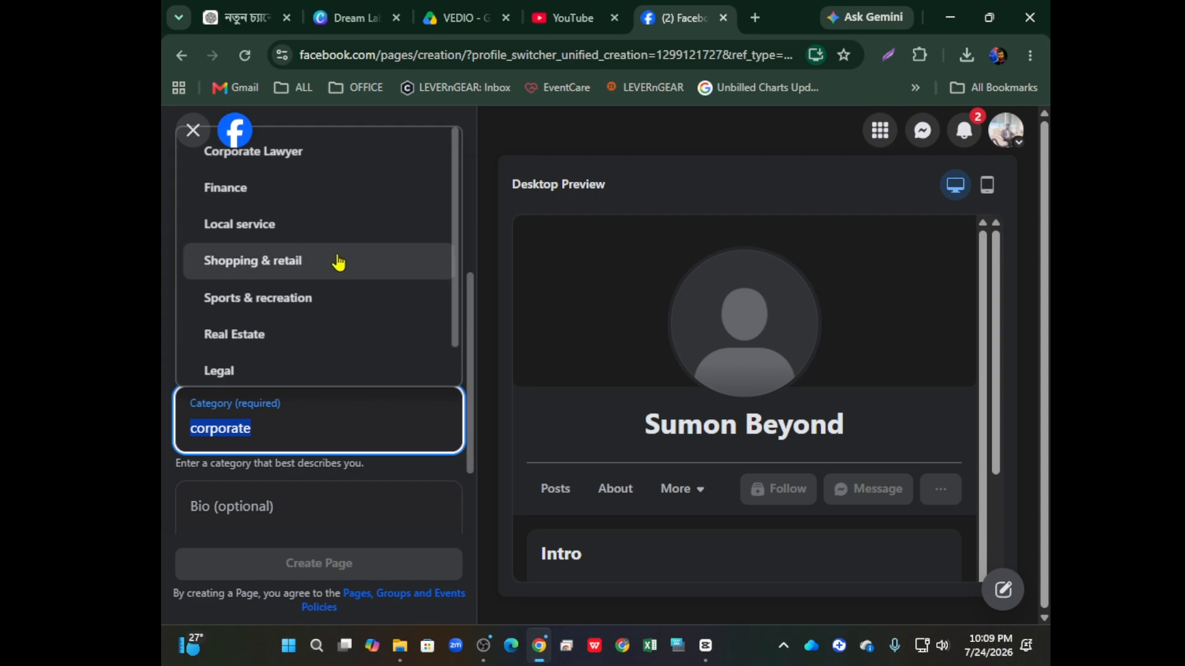
pyautogui.scroll(-1, 339, 259)
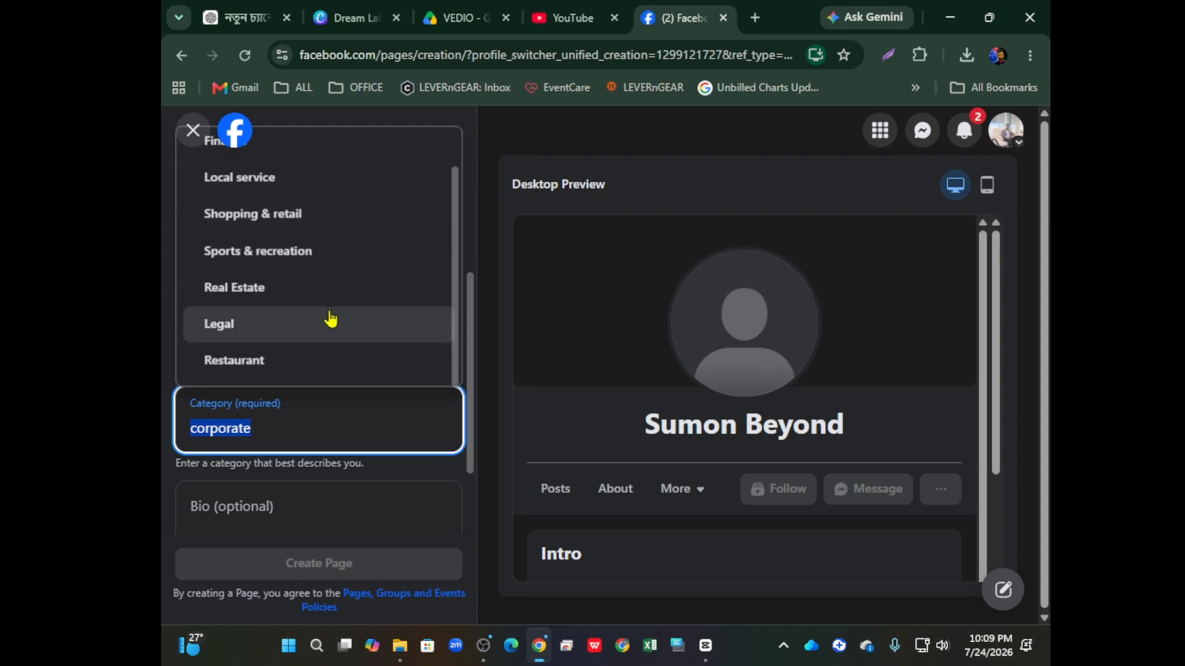
pyautogui.scroll(1, 331, 318)
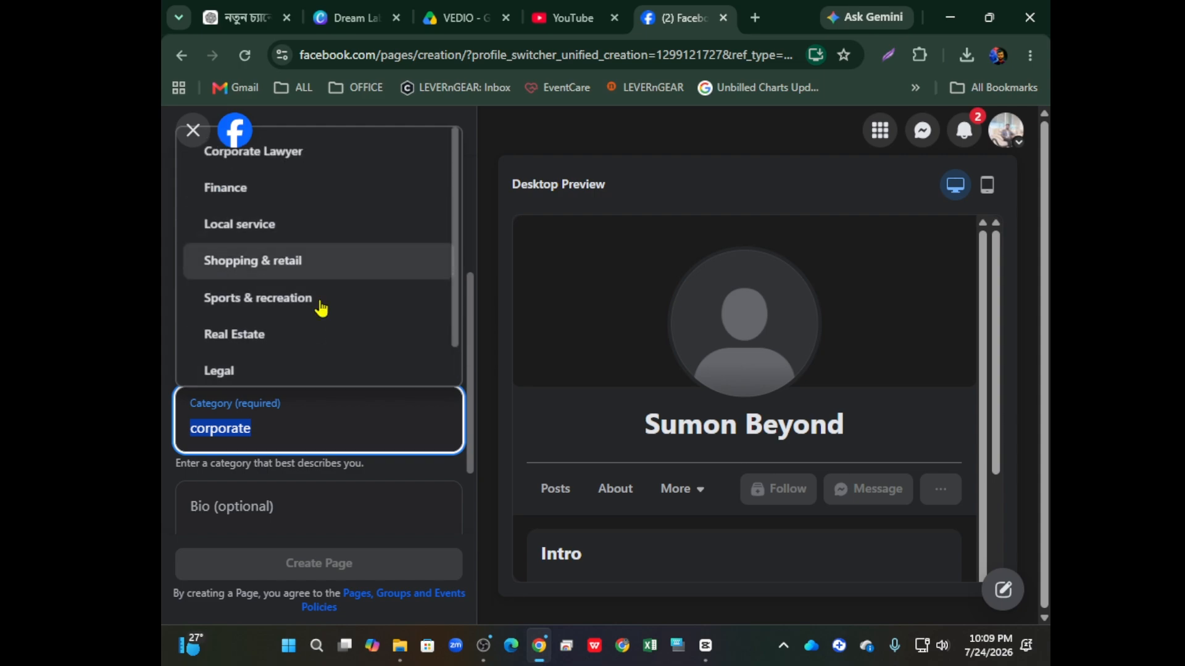
pyautogui.click(272, 432)
pyautogui.press('BackSpace')
pyautogui.press('BackSpace')
pyautogui.press('BackSpace')
pyautogui.press('BackSpace')
pyautogui.press('BackSpace')
pyautogui.press('BackSpace')
pyautogui.press('BackSpace')
pyautogui.press('BackSpace')
pyautogui.press('BackSpace')
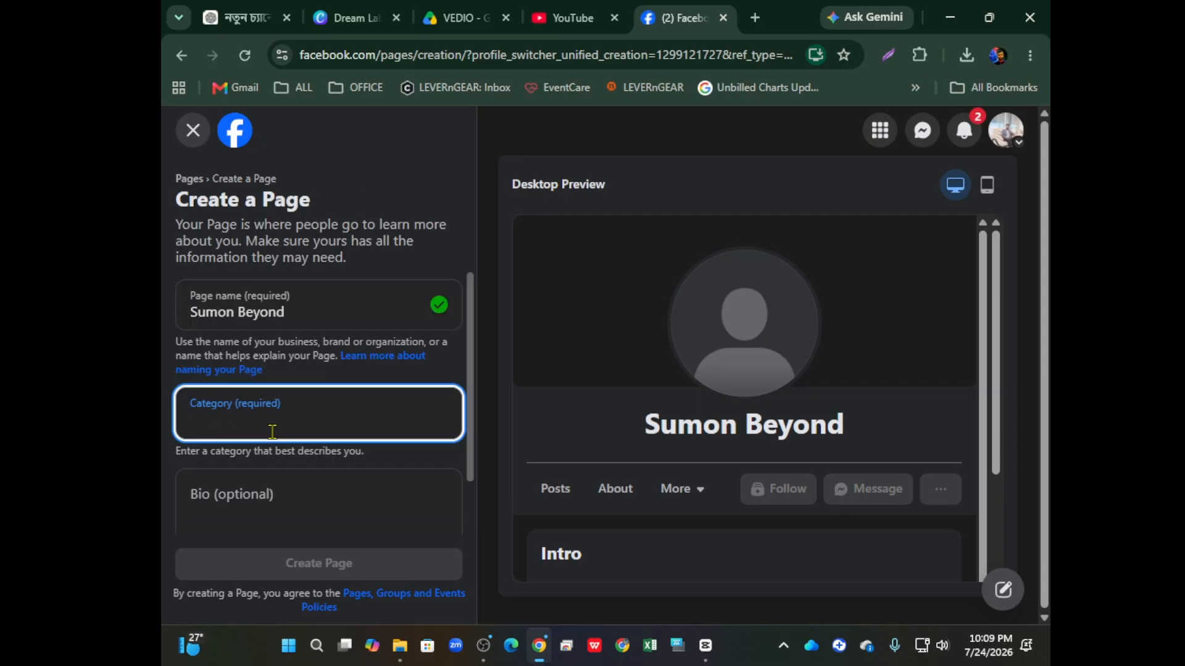
# Set the category to Motivational speaker and discard a typed 'lifestyle' search.
pyautogui.write('moti')
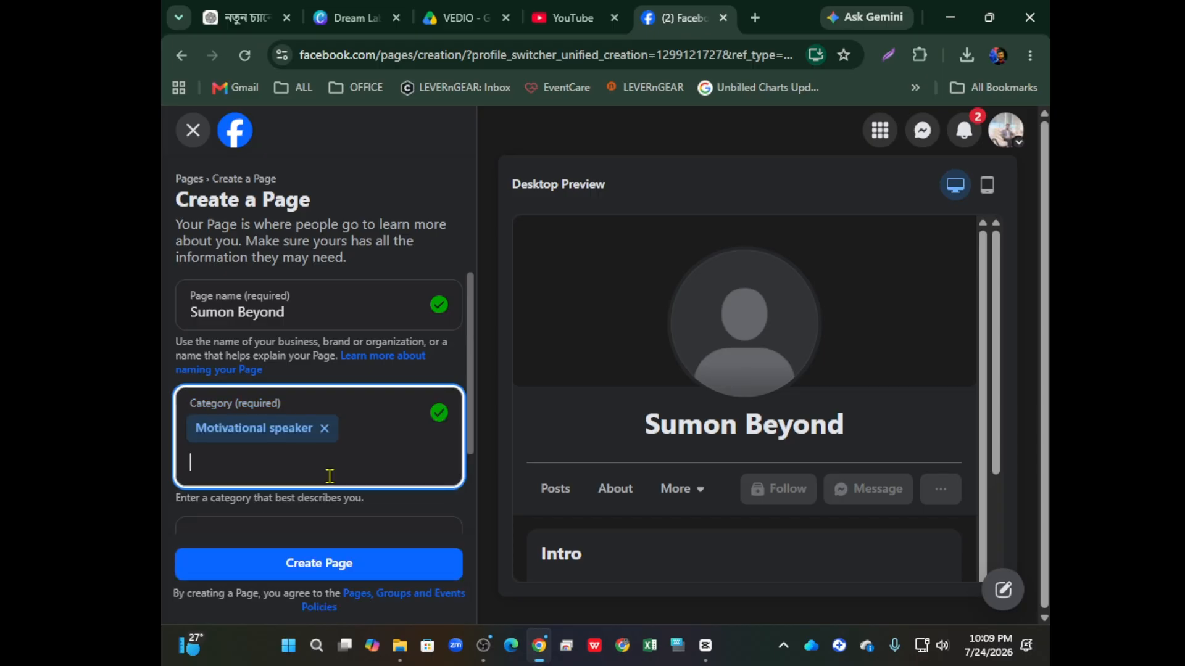
pyautogui.click(332, 485)
pyautogui.write('lifes')
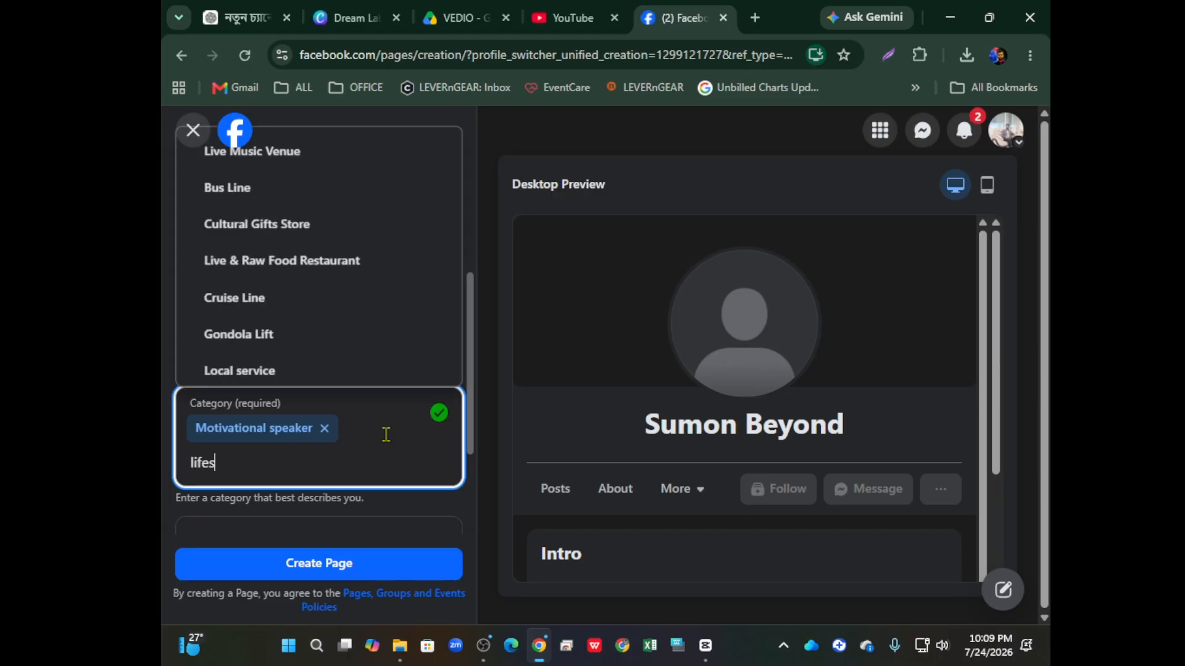
pyautogui.write('tyle')
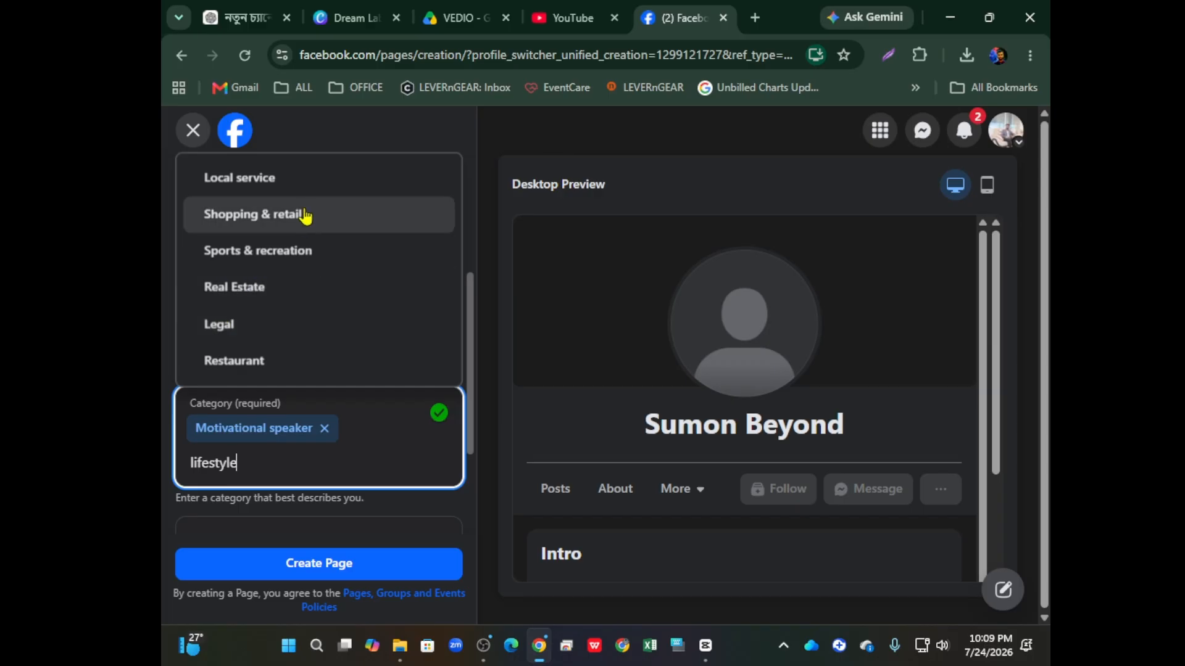
pyautogui.doubleClick(302, 470)
pyautogui.press('BackSpace')
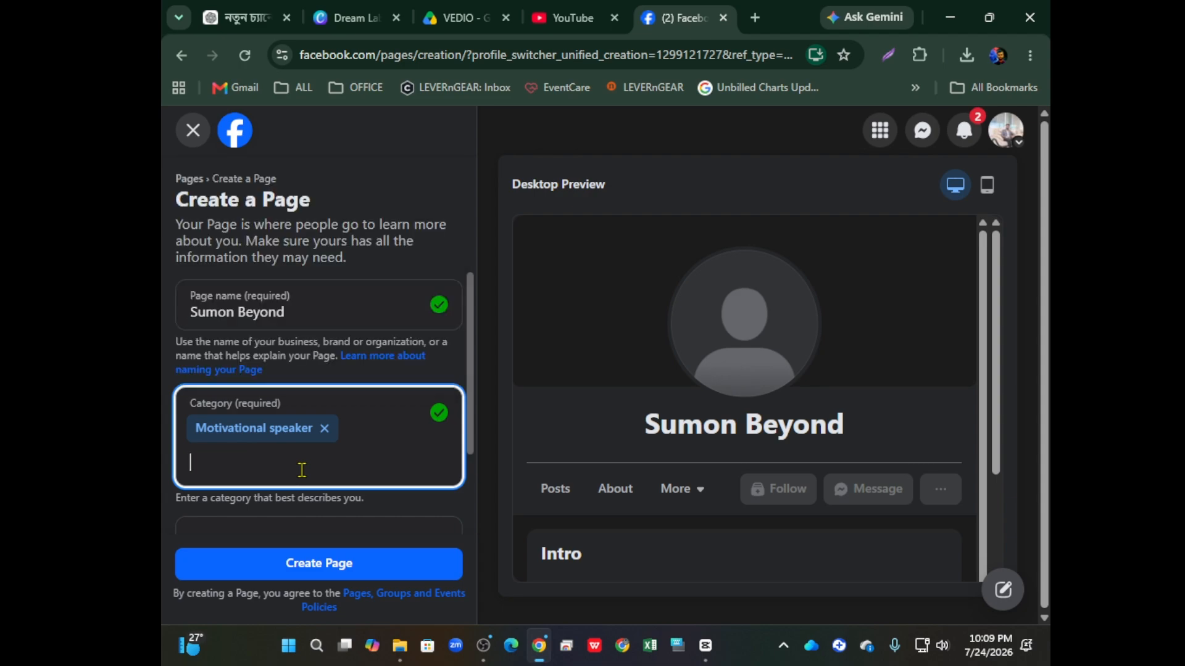
# Try 'li', 'life' and 'lifestyle' category searches, deleting each without adding one.
pyautogui.write('lif')
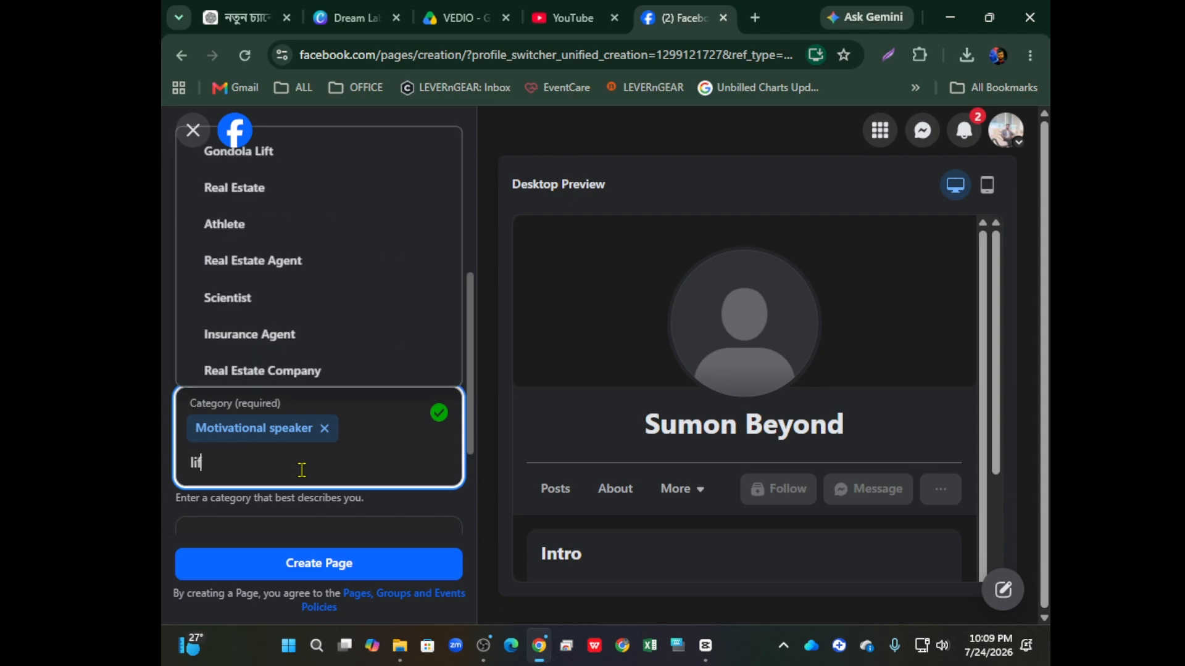
pyautogui.press('BackSpace')
pyautogui.press('BackSpace')
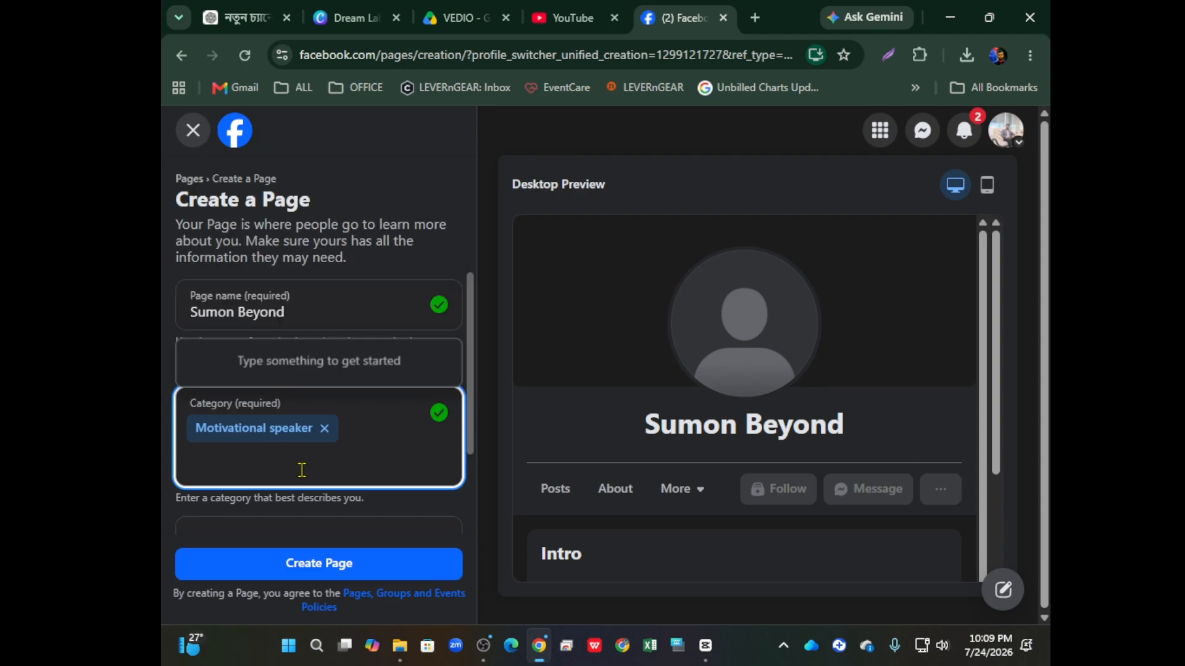
pyautogui.write('life')
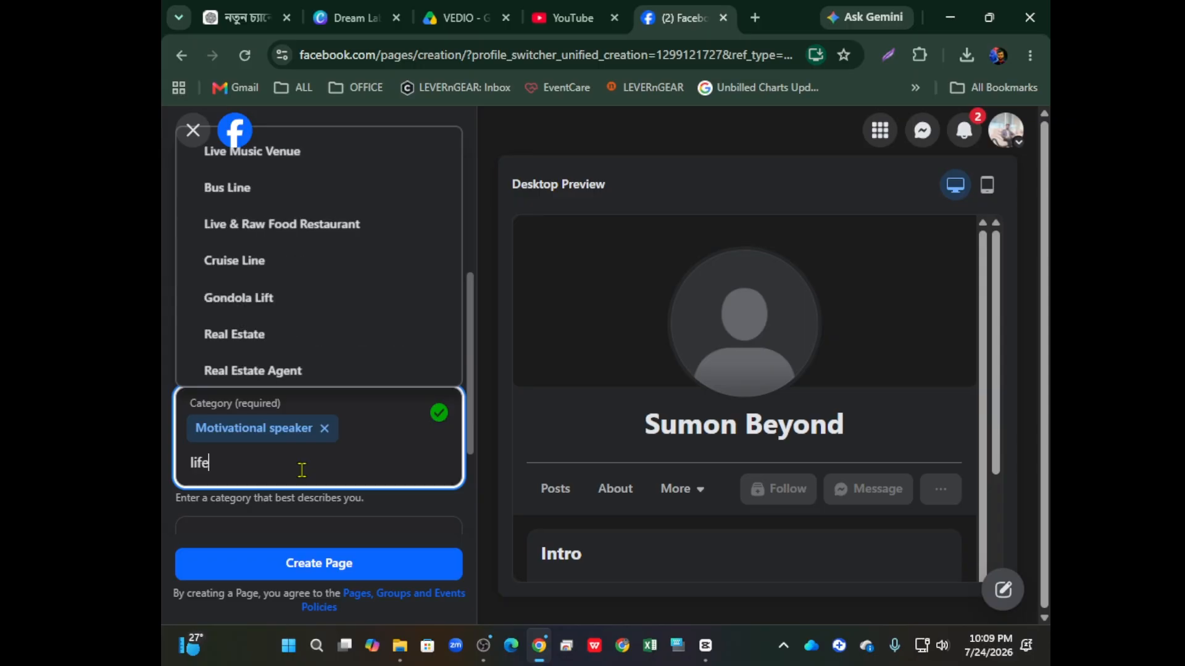
pyautogui.press('BackSpace')
pyautogui.press('BackSpace')
pyautogui.press('BackSpace')
pyautogui.press('BackSpace')
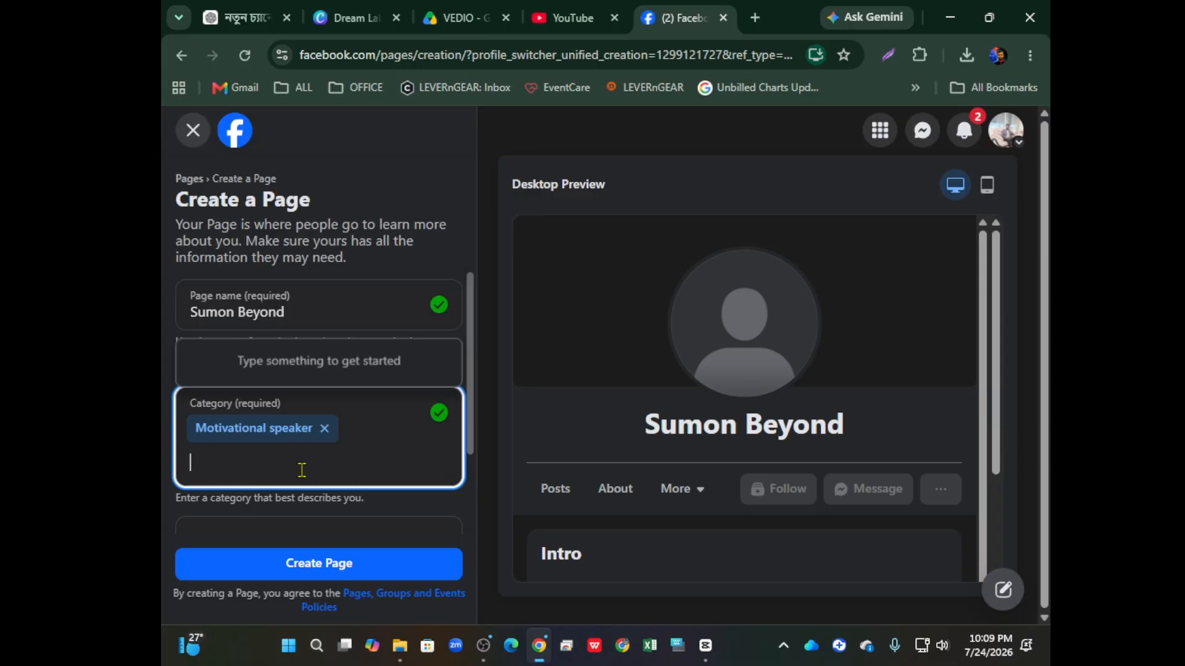
pyautogui.write('lif')
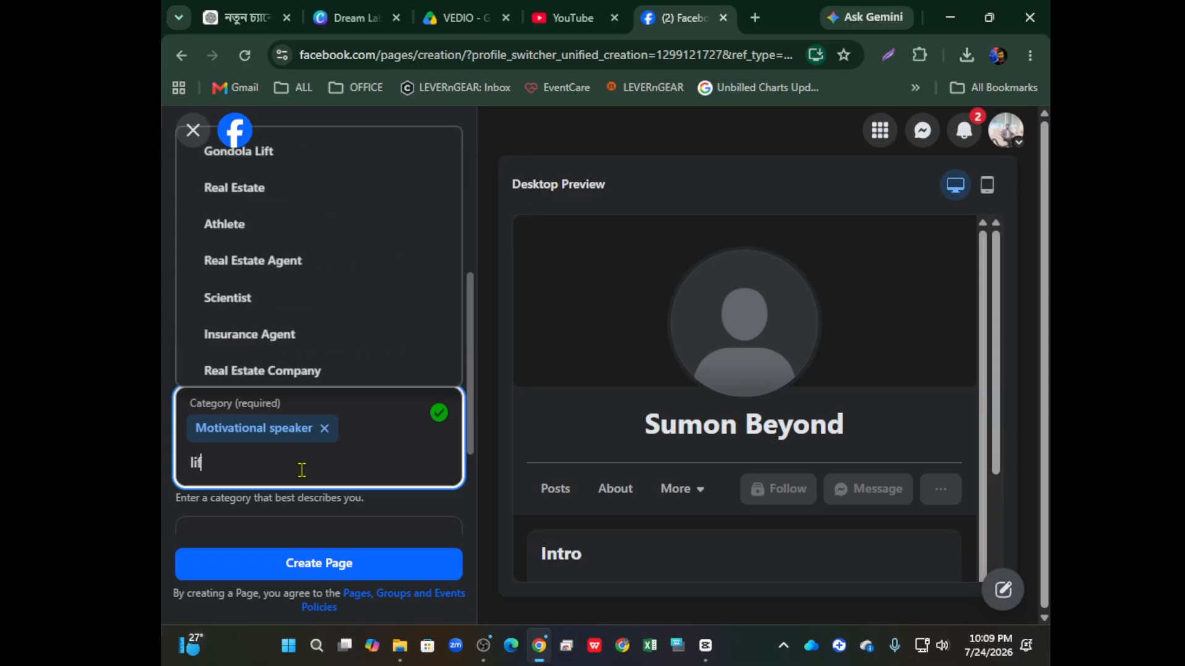
pyautogui.write('estyle')
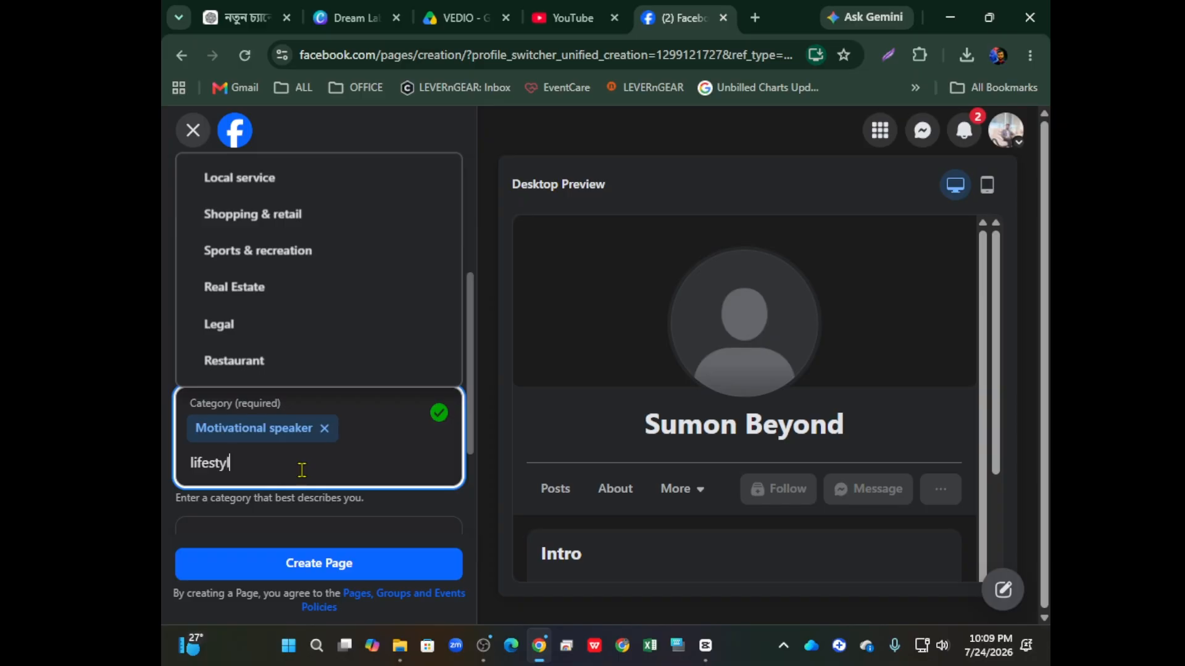
pyautogui.click(338, 455)
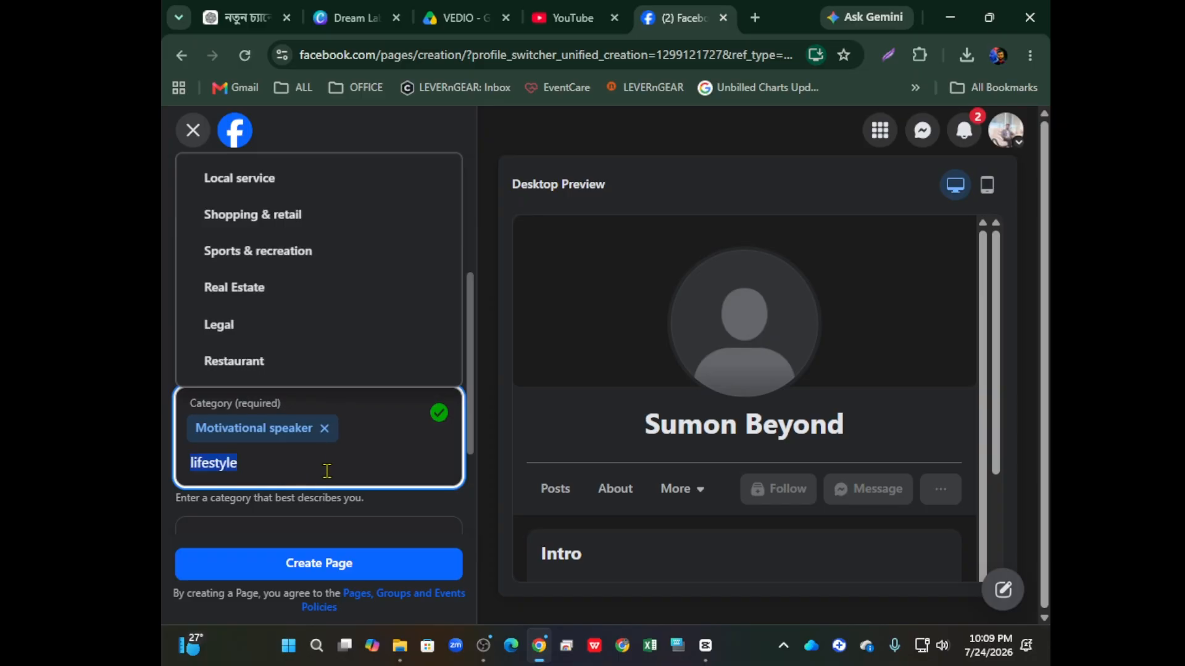
pyautogui.click(275, 462)
pyautogui.press('BackSpace')
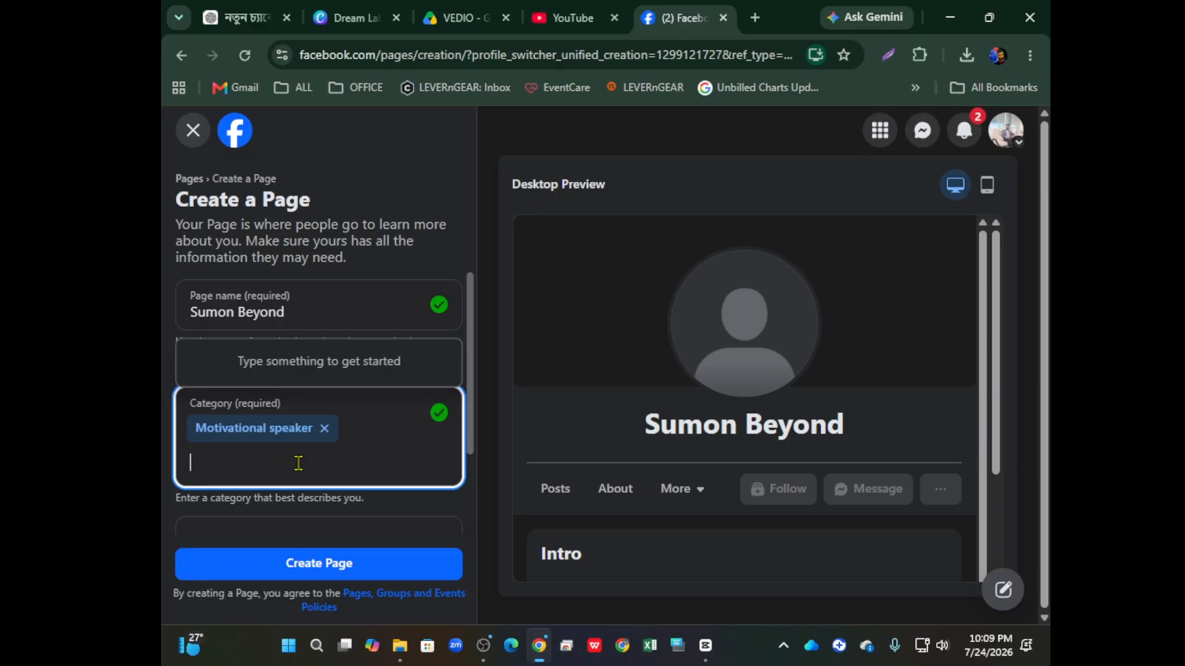
# Try and clear 'educa' and 'guid' category searches, then zoom out to 75%.
pyautogui.write('educa')
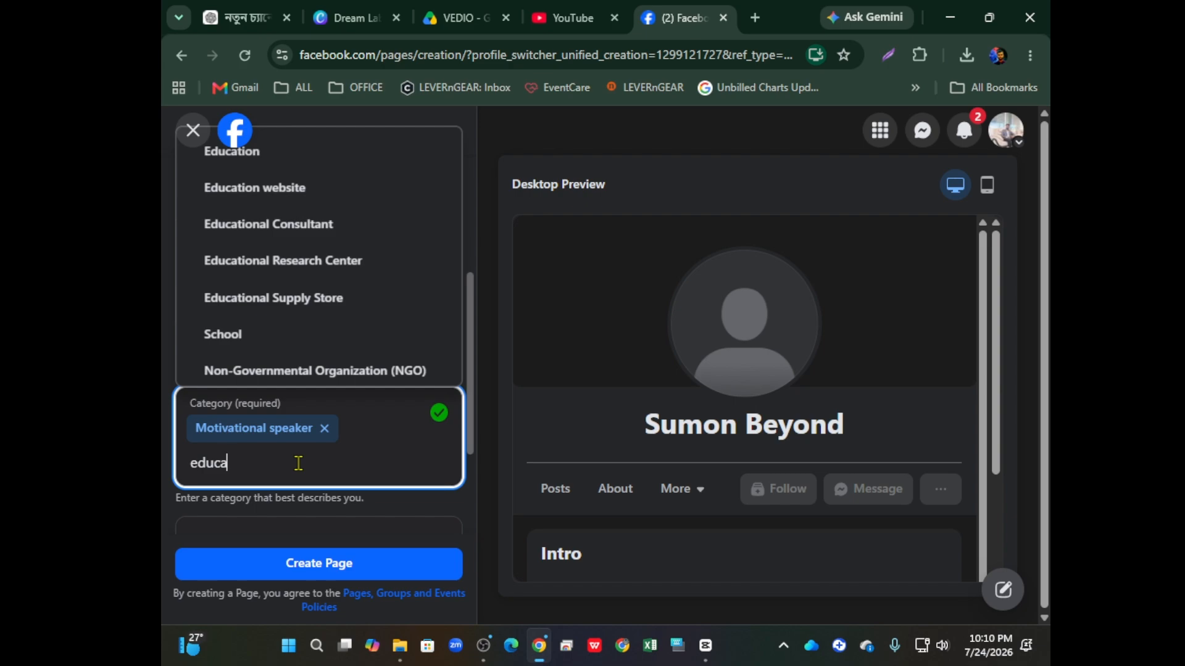
pyautogui.press('BackSpace')
pyautogui.press('BackSpace')
pyautogui.press('BackSpace')
pyautogui.press('BackSpace')
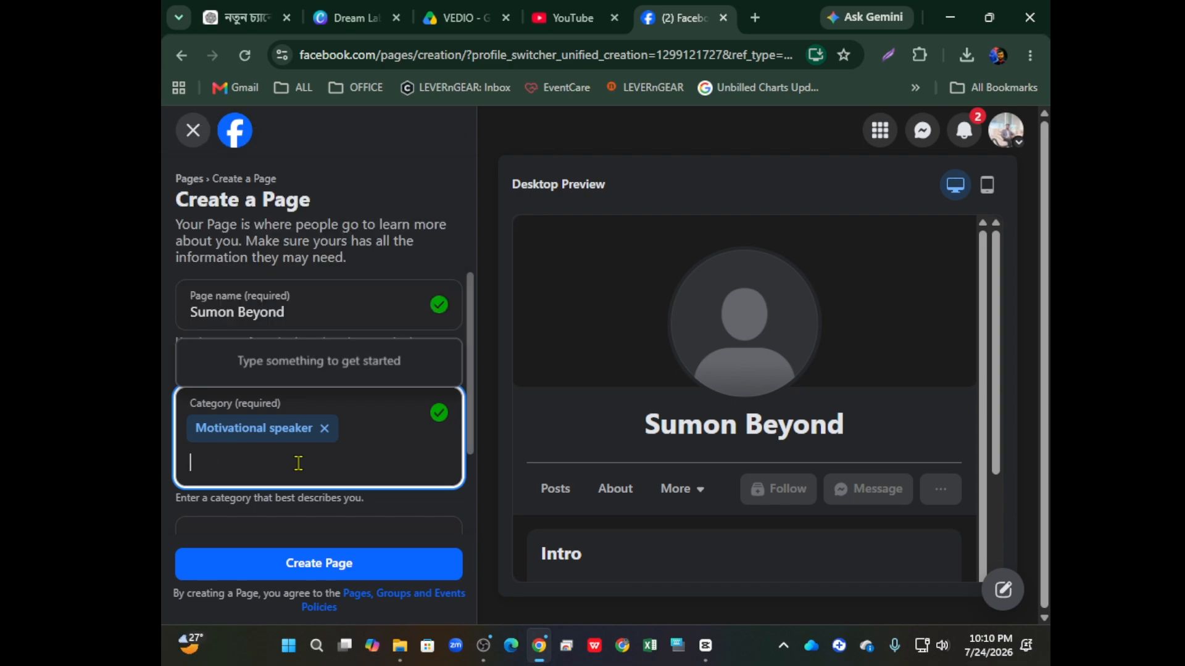
pyautogui.write('guid')
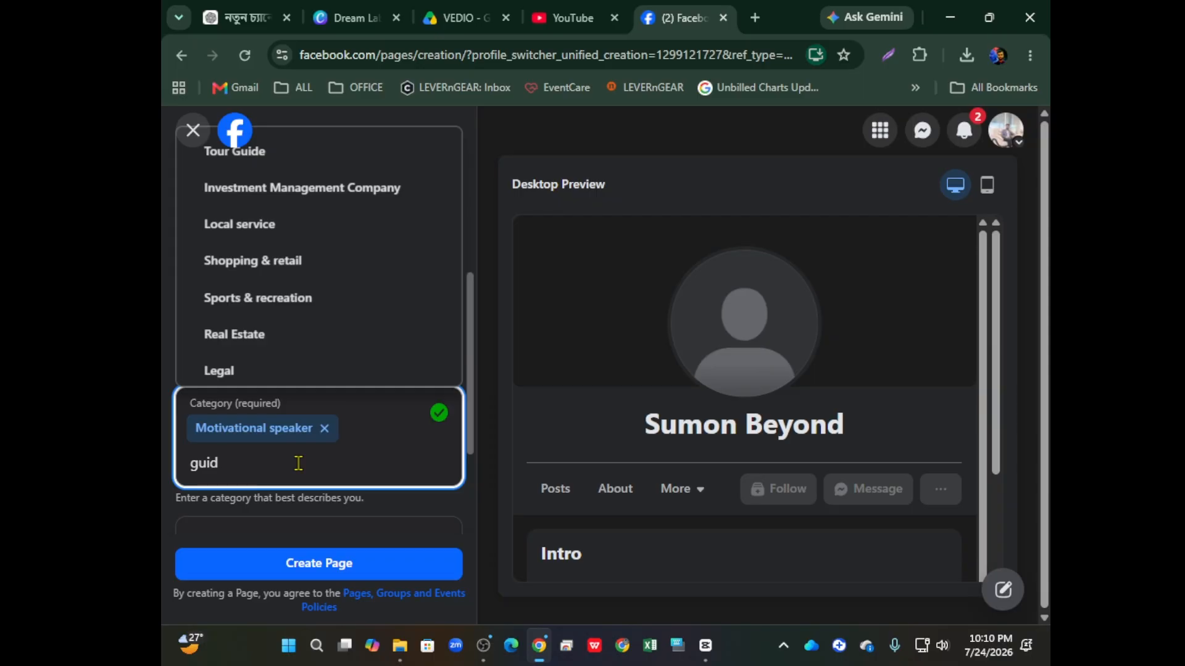
pyautogui.press('BackSpace')
pyautogui.press('BackSpace')
pyautogui.press('BackSpace')
pyautogui.press('BackSpace')
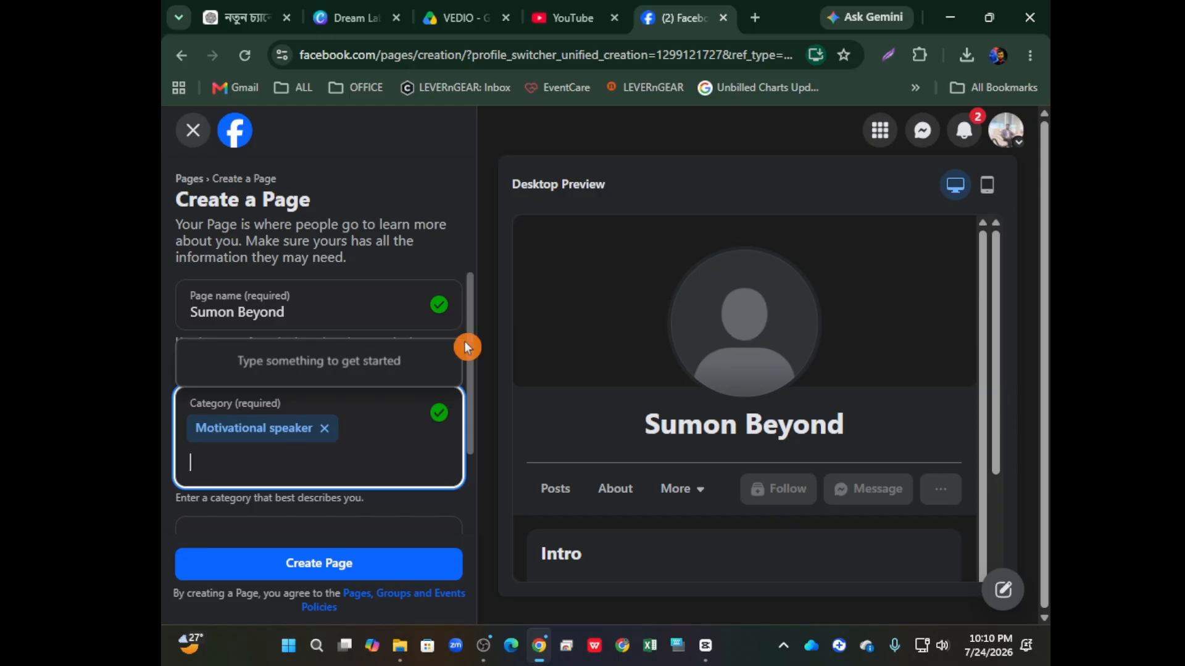
pyautogui.hotkey('ctrl', '-')
pyautogui.hotkey('ctrl', '-')
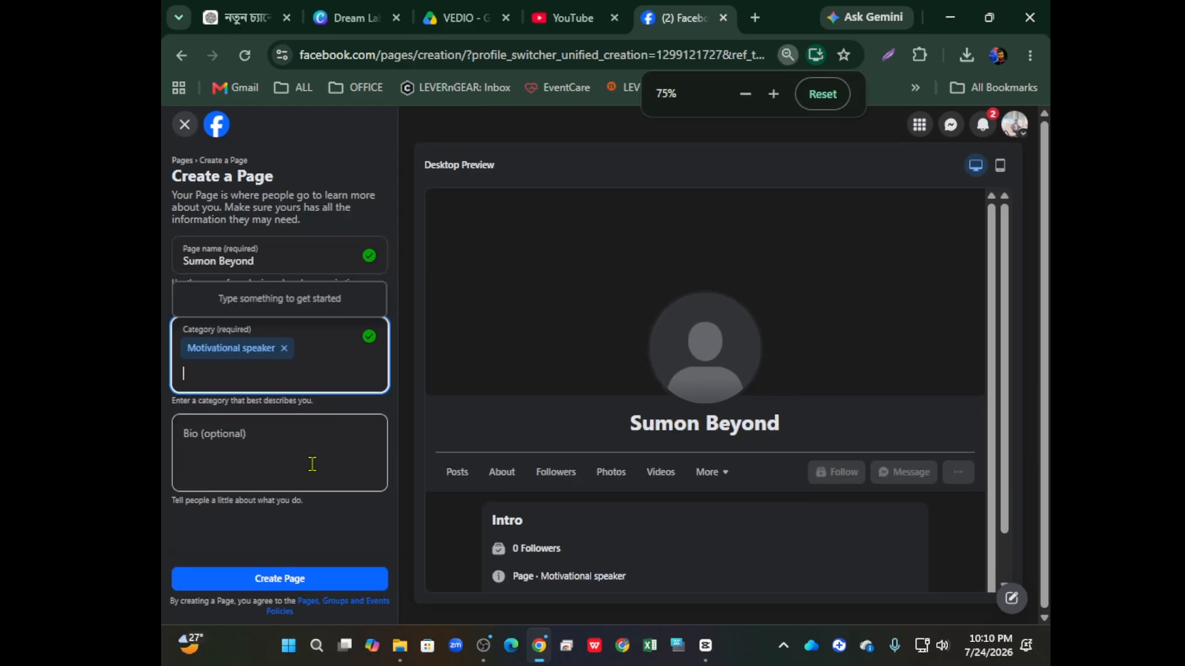
# Put the cursor in the empty Bio (optional) box.
pyautogui.click(288, 432)
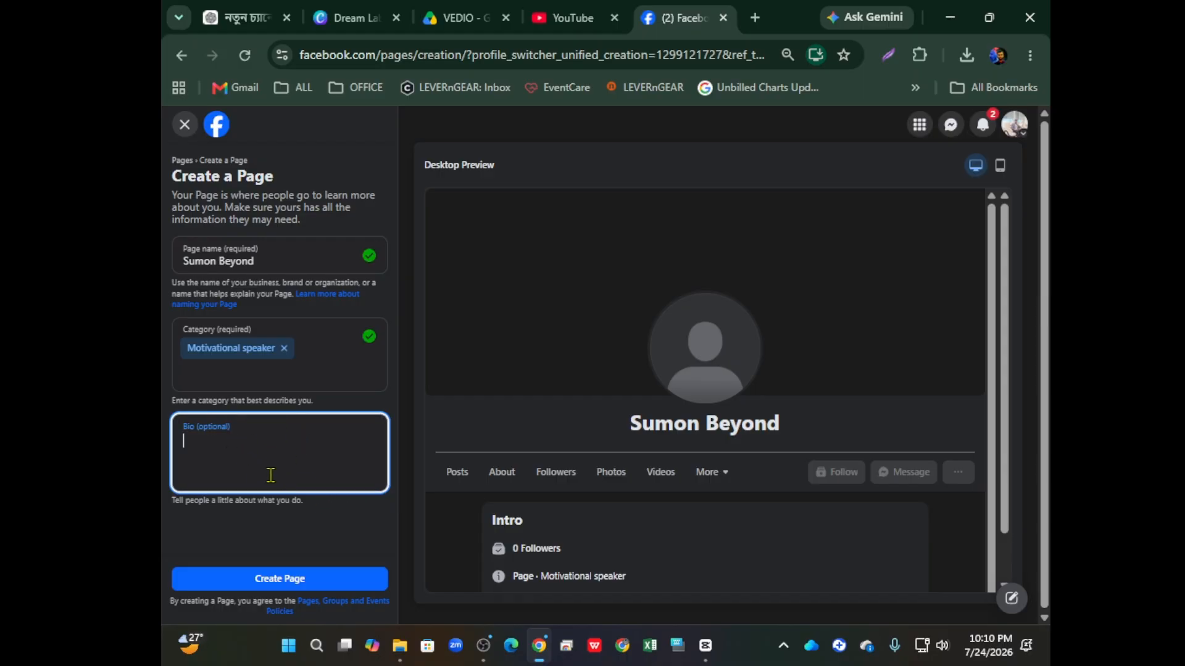
# Ask ChatGPT 'facebook er jonno akta bio daw' to get Page bio suggestions.
pyautogui.click(221, 9)
pyautogui.scroll(-5, 740, 370)
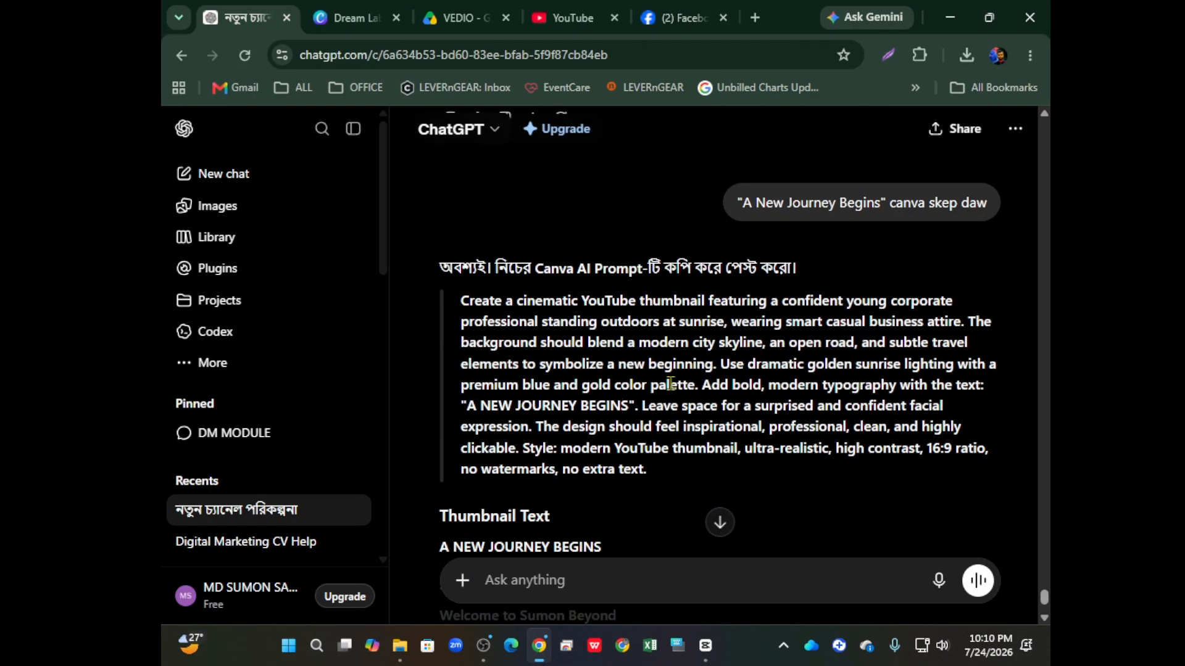
pyautogui.scroll(-4, 672, 384)
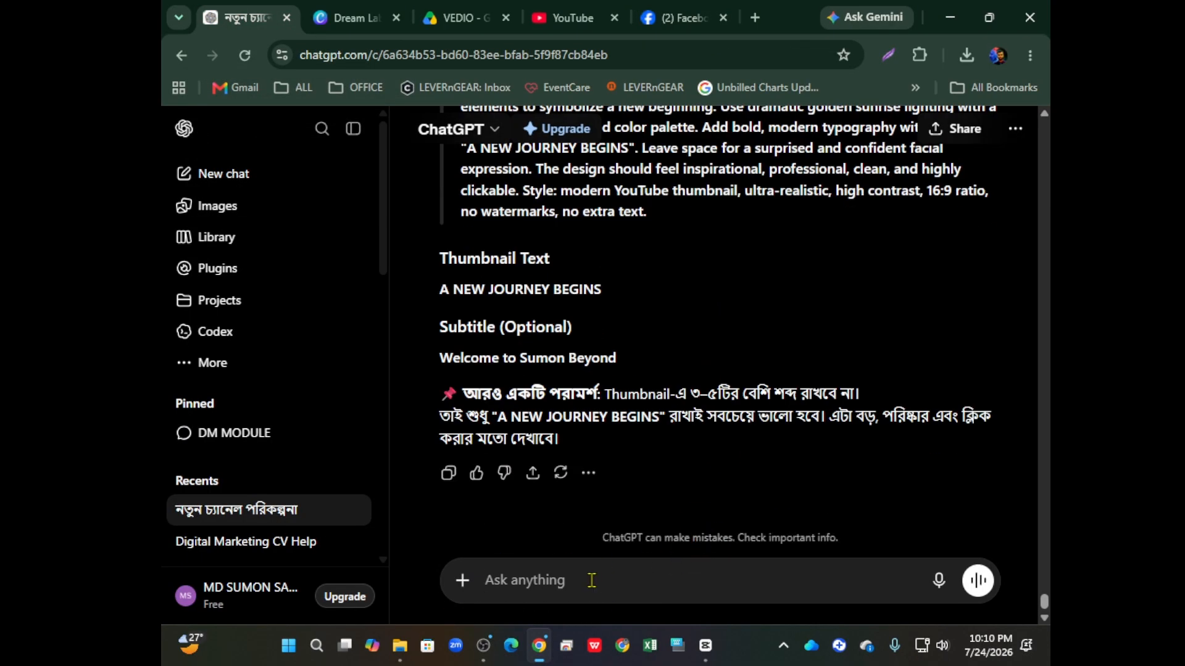
pyautogui.write('faceboo')
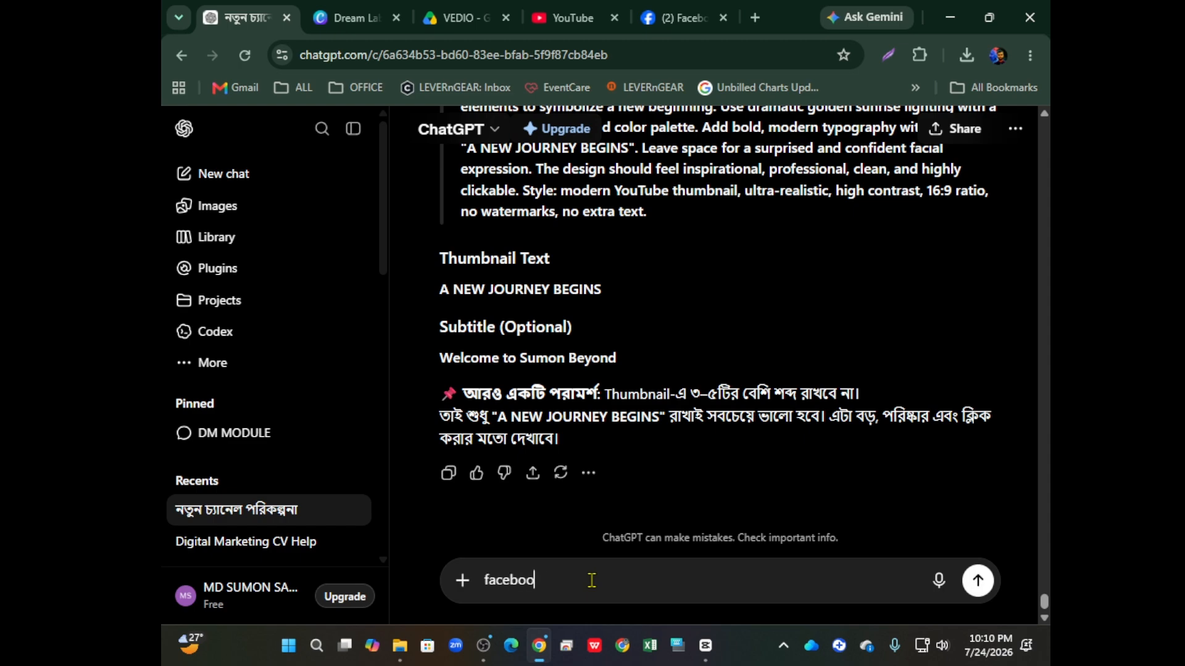
pyautogui.write('nno akta bio daw')
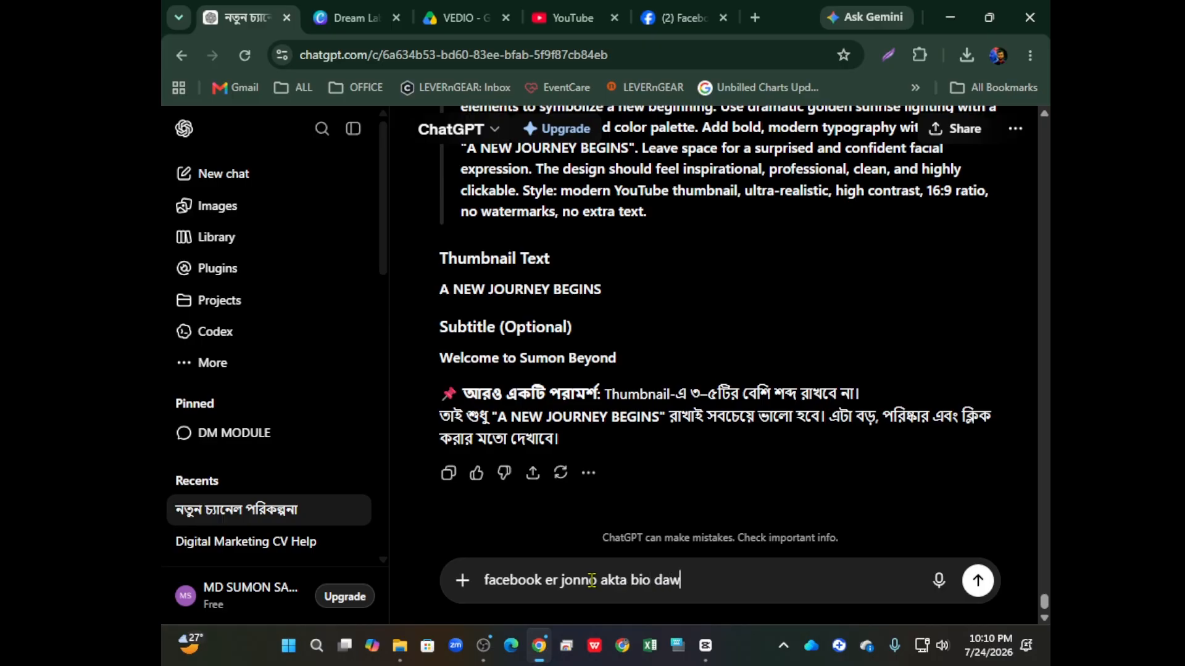
pyautogui.press('Return')
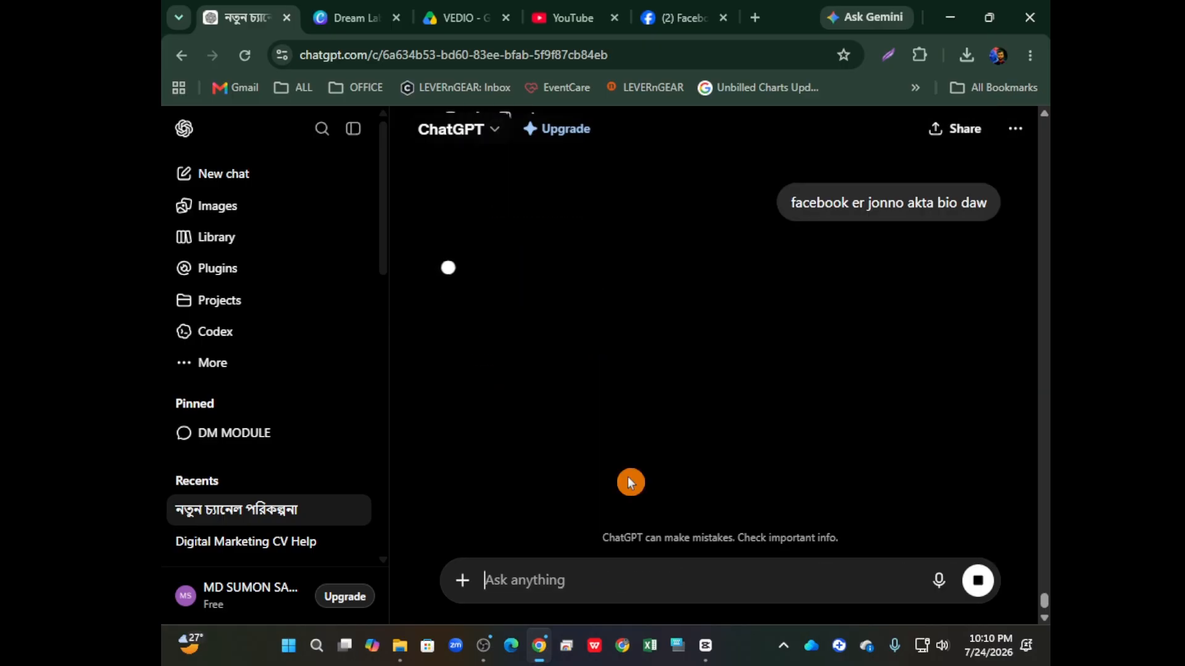
# Copy ChatGPT's recommended Option 1 bio text.
pyautogui.scroll(-3, 743, 332)
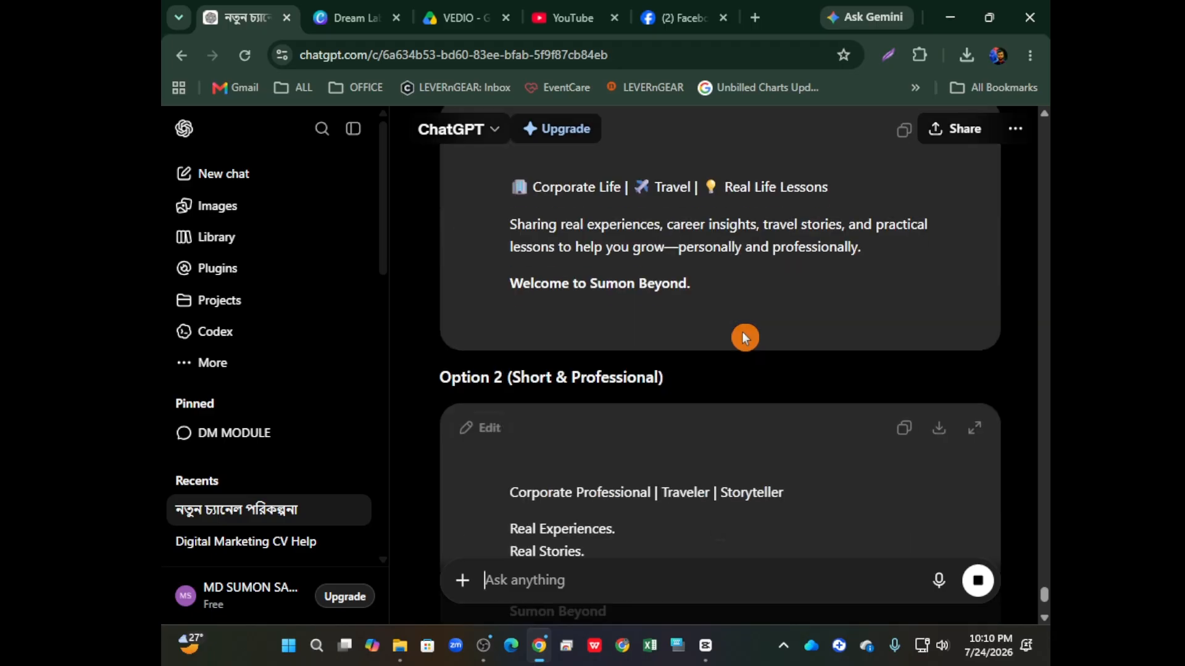
pyautogui.scroll(2, 743, 336)
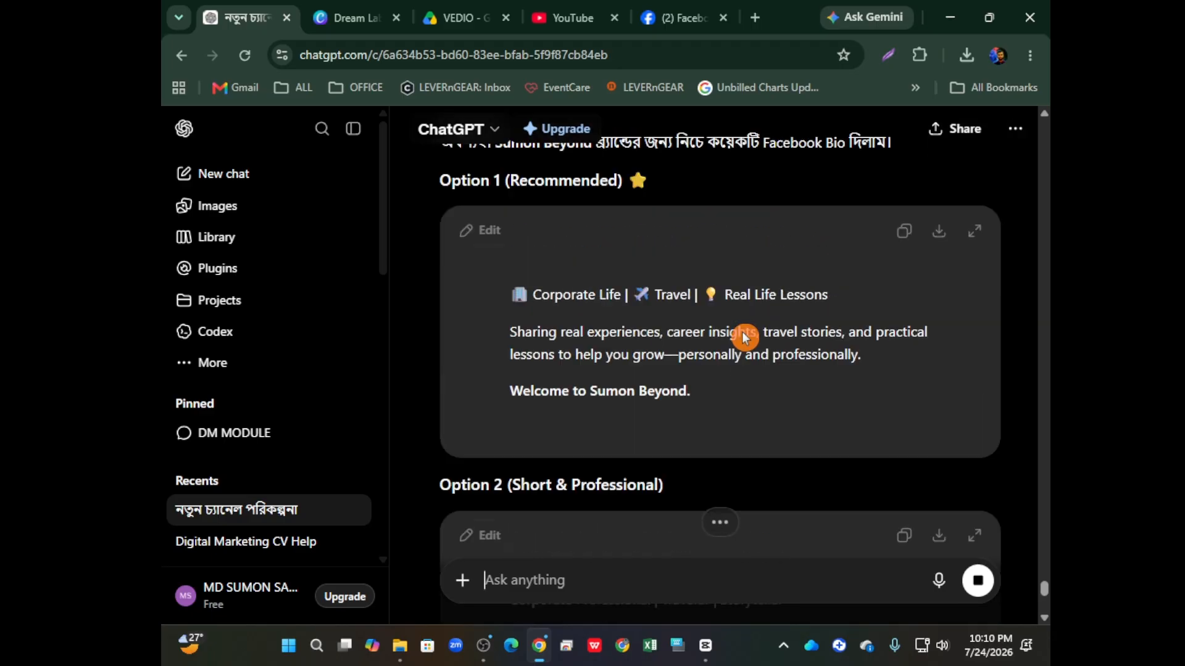
pyautogui.click(902, 242)
pyautogui.scroll(-6, 890, 250)
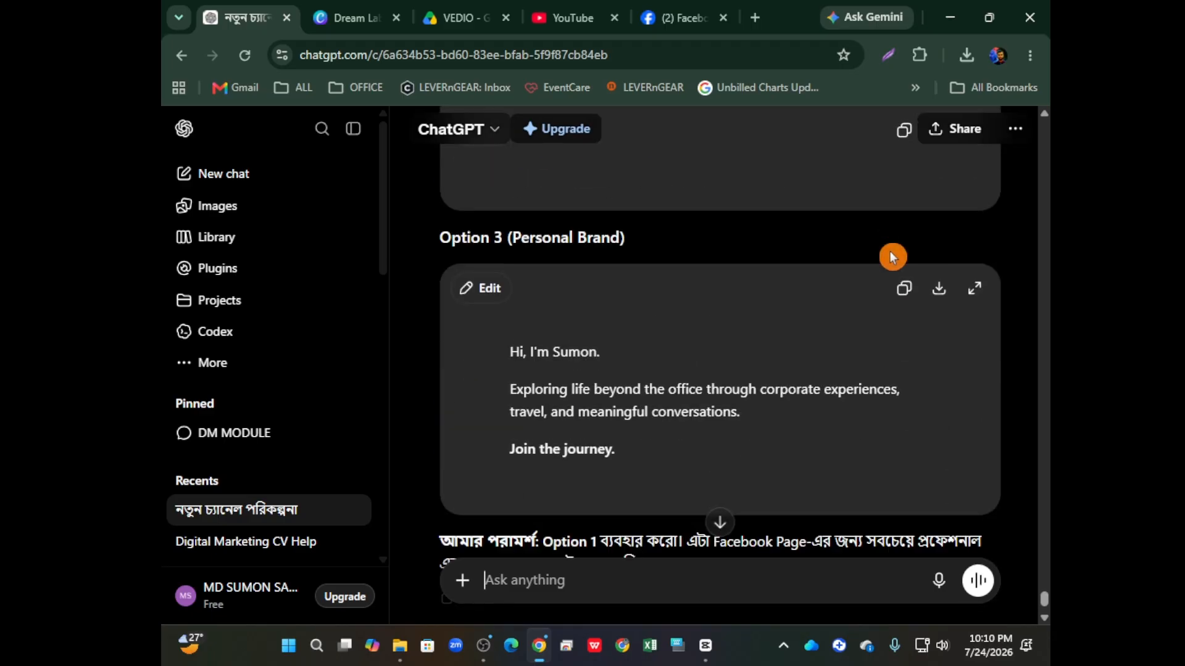
pyautogui.scroll(7, 892, 256)
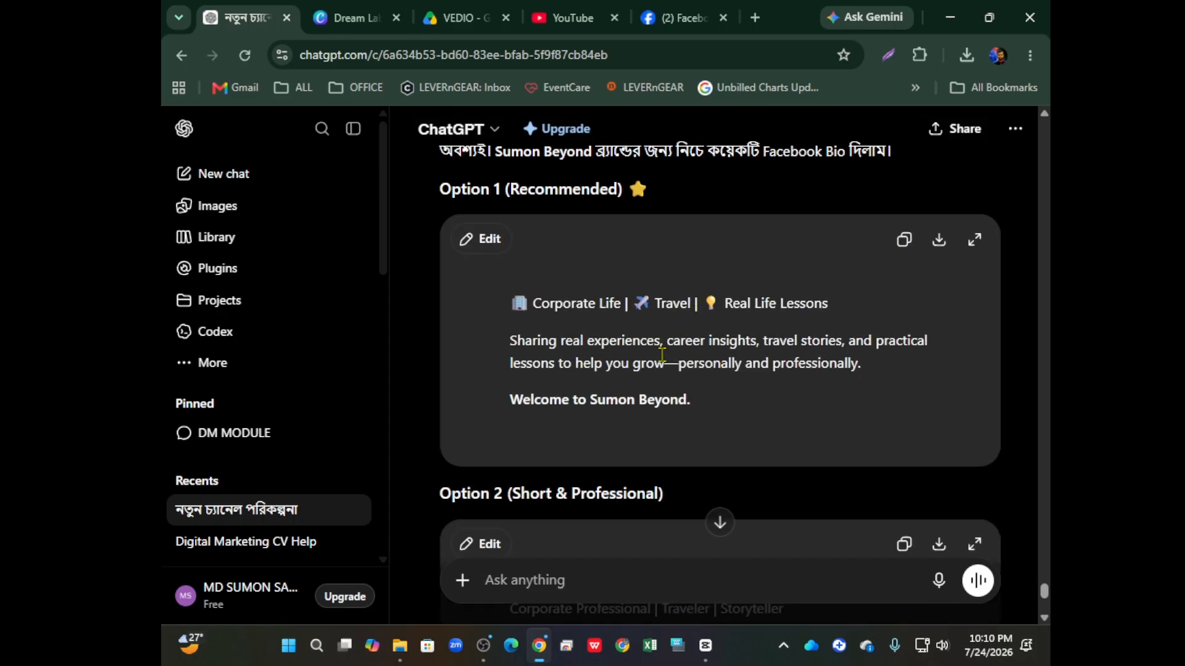
pyautogui.scroll(-5, 667, 356)
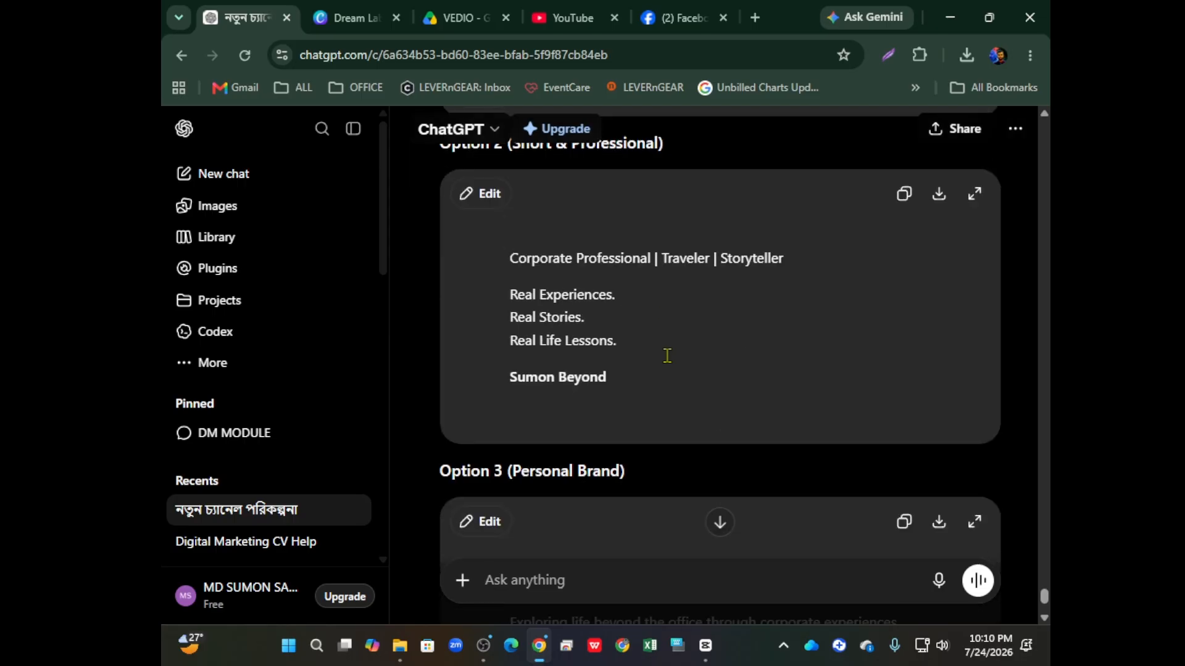
pyautogui.scroll(-5, 687, 296)
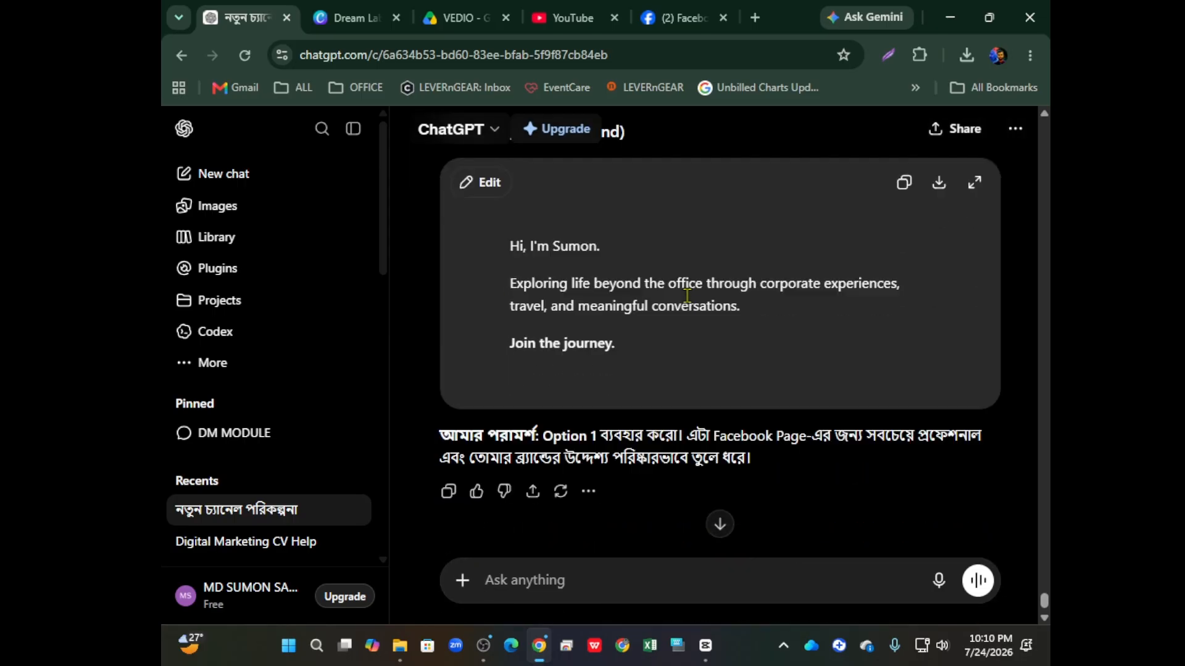
pyautogui.scroll(10, 687, 296)
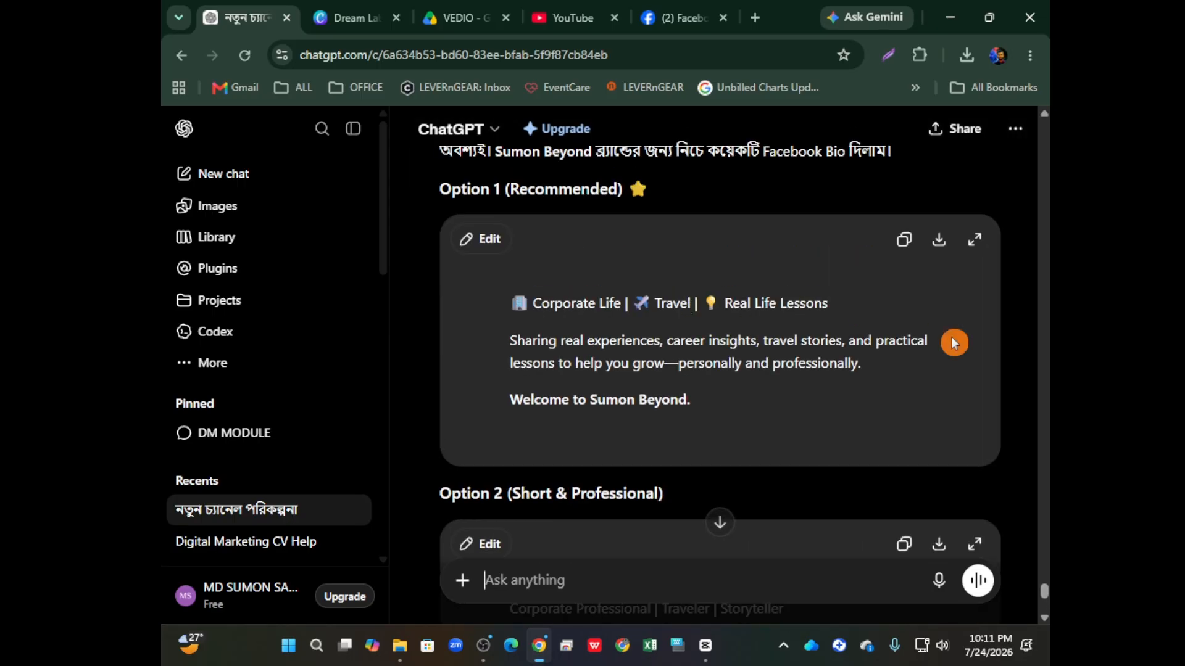
pyautogui.click(908, 247)
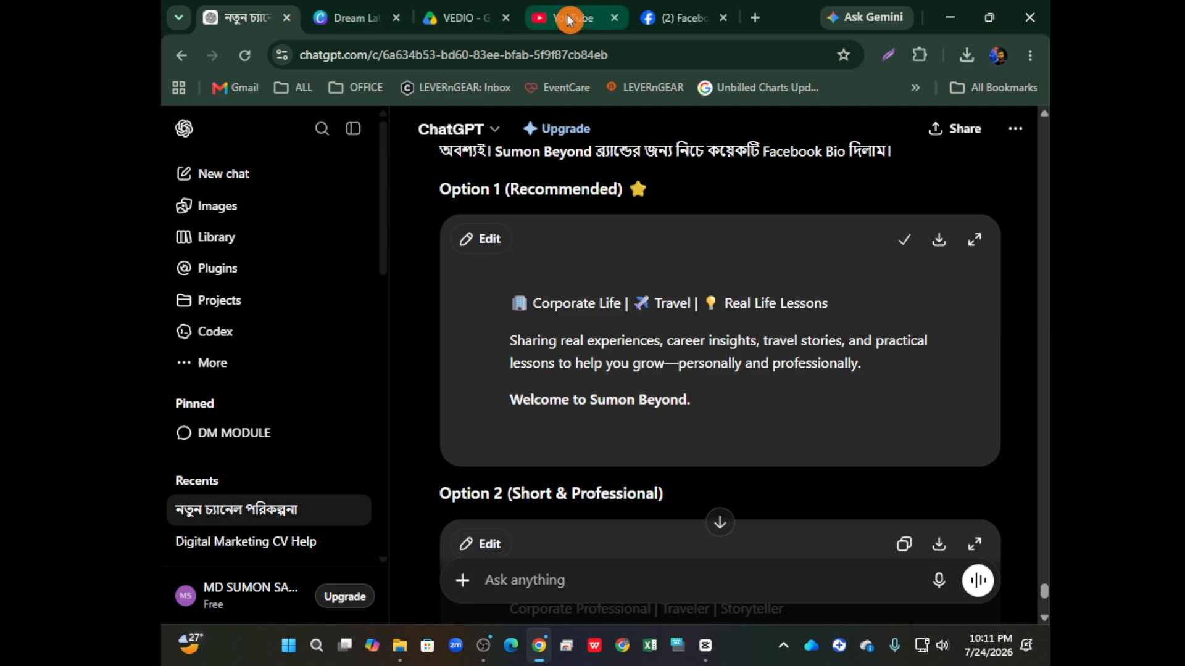
# Paste the copied ChatGPT bio into the Page's Bio field.
pyautogui.click(673, 17)
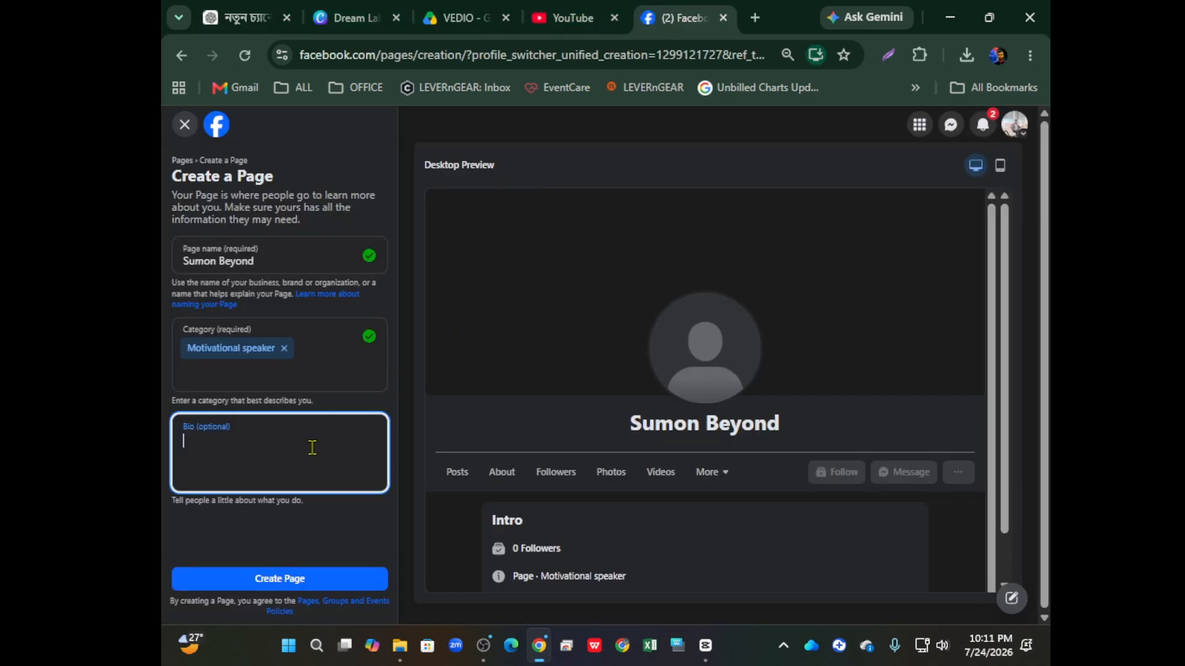
pyautogui.hotkey('ctrl', 'v')
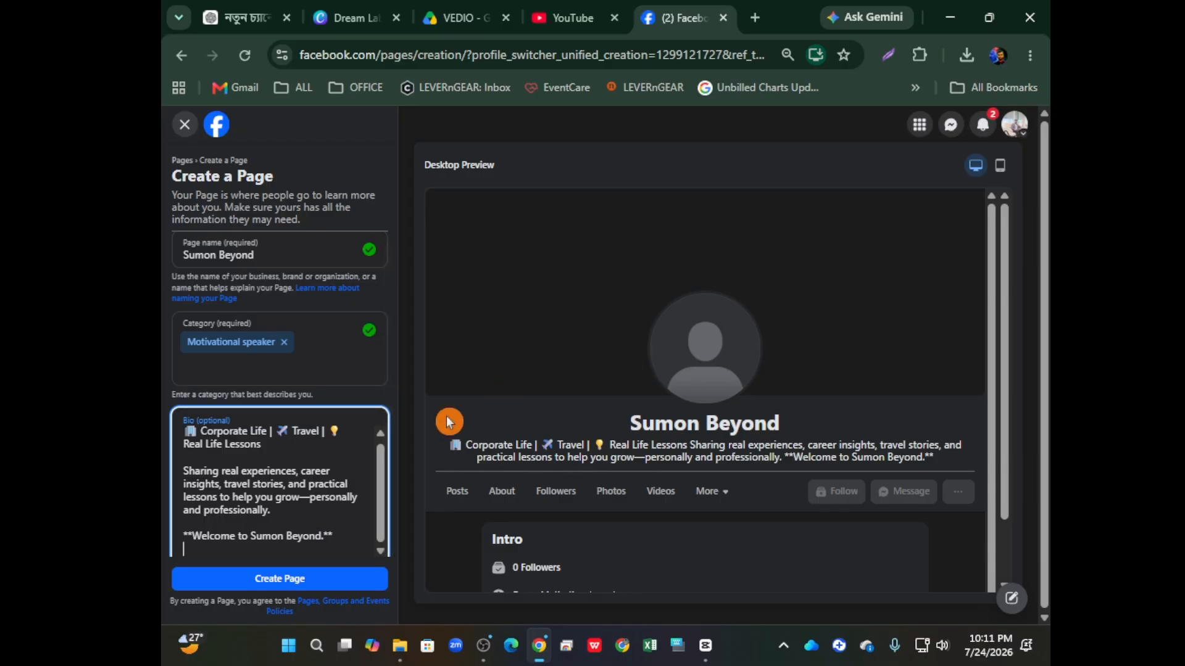
pyautogui.scroll(-3, 312, 506)
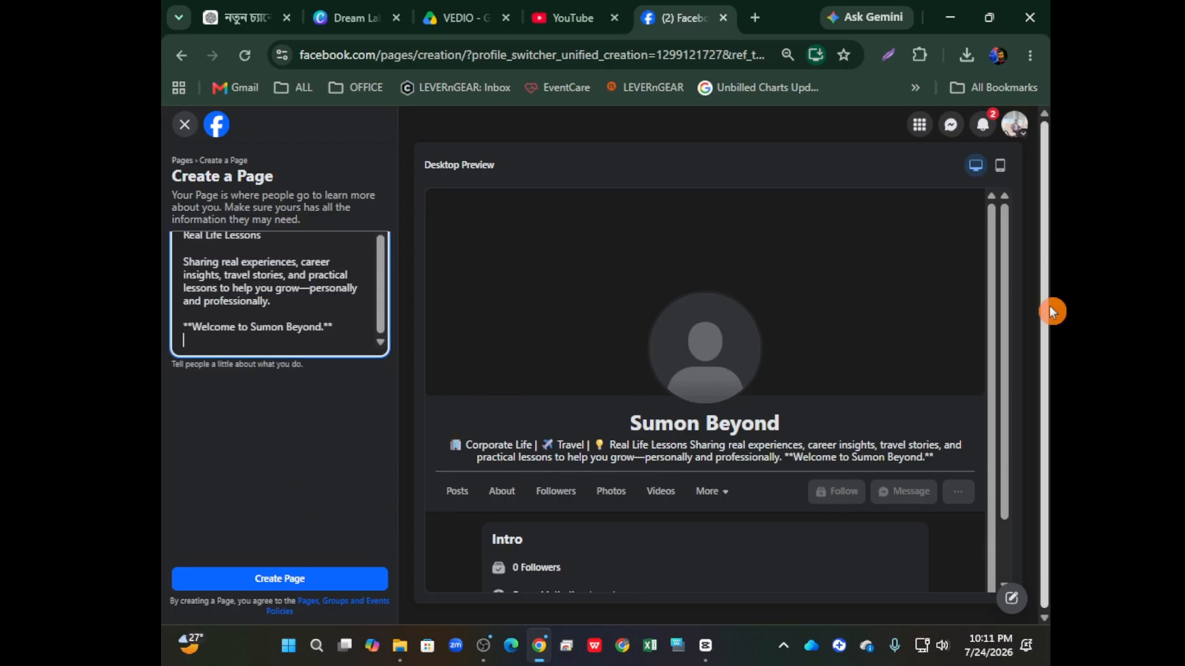
pyautogui.scroll(-1, 841, 416)
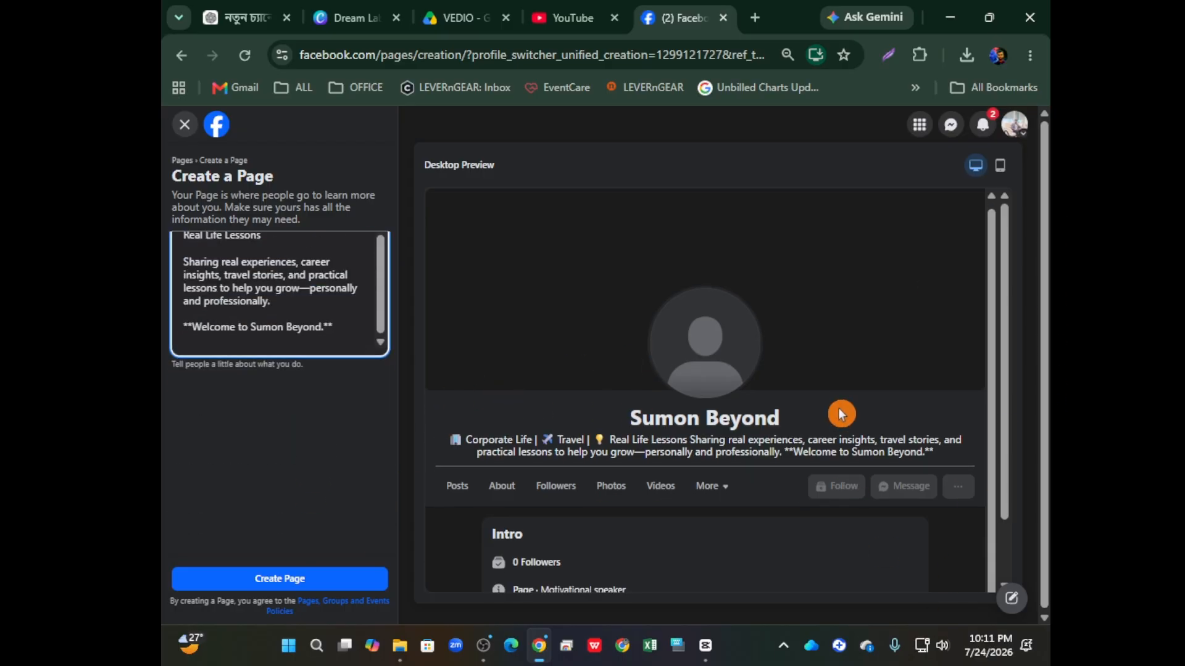
pyautogui.scroll(-1, 705, 311)
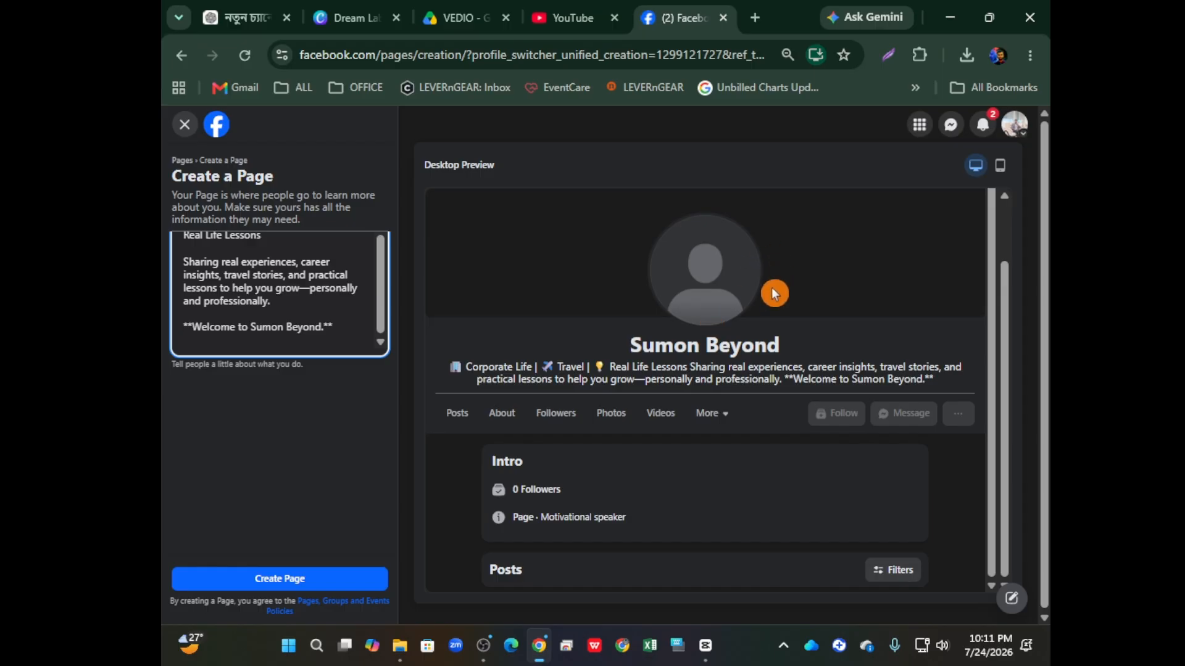
pyautogui.scroll(1, 705, 312)
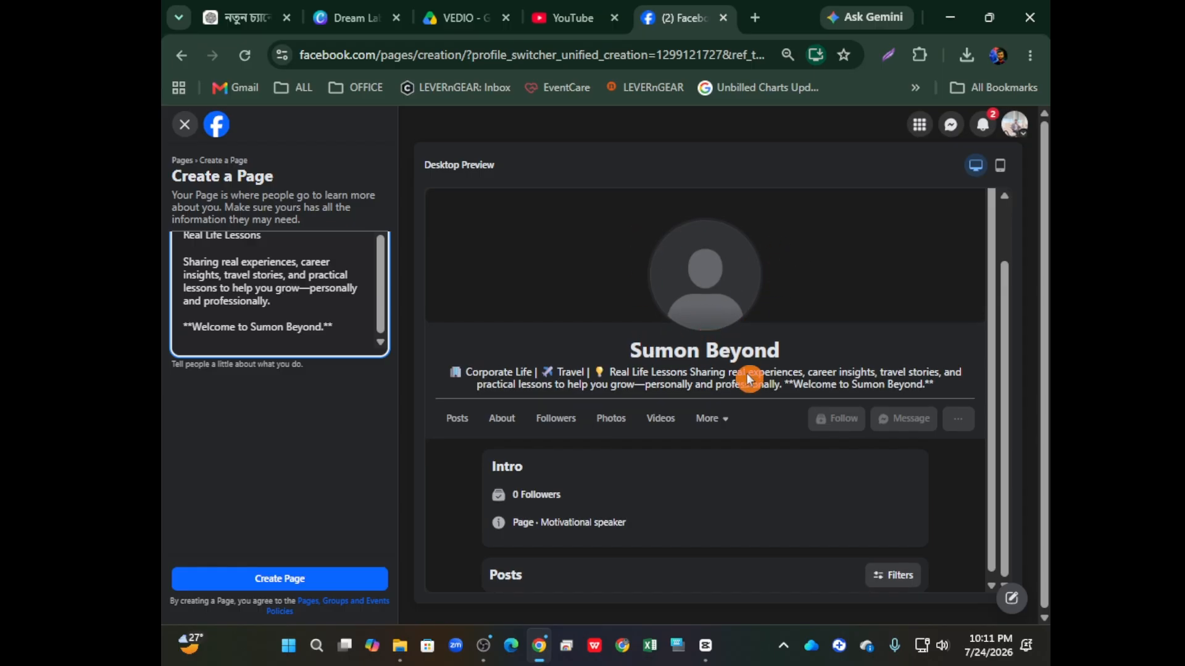
# Check the Mobile and Desktop previews, then create the Page.
pyautogui.click(1000, 164)
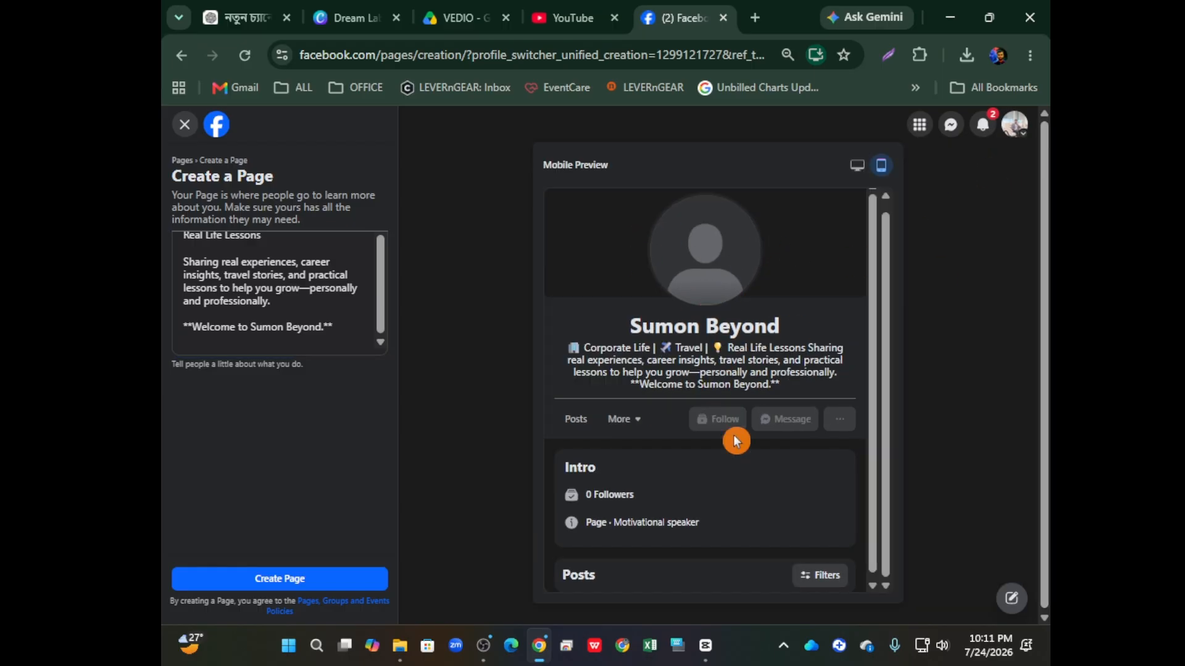
pyautogui.scroll(-1, 762, 336)
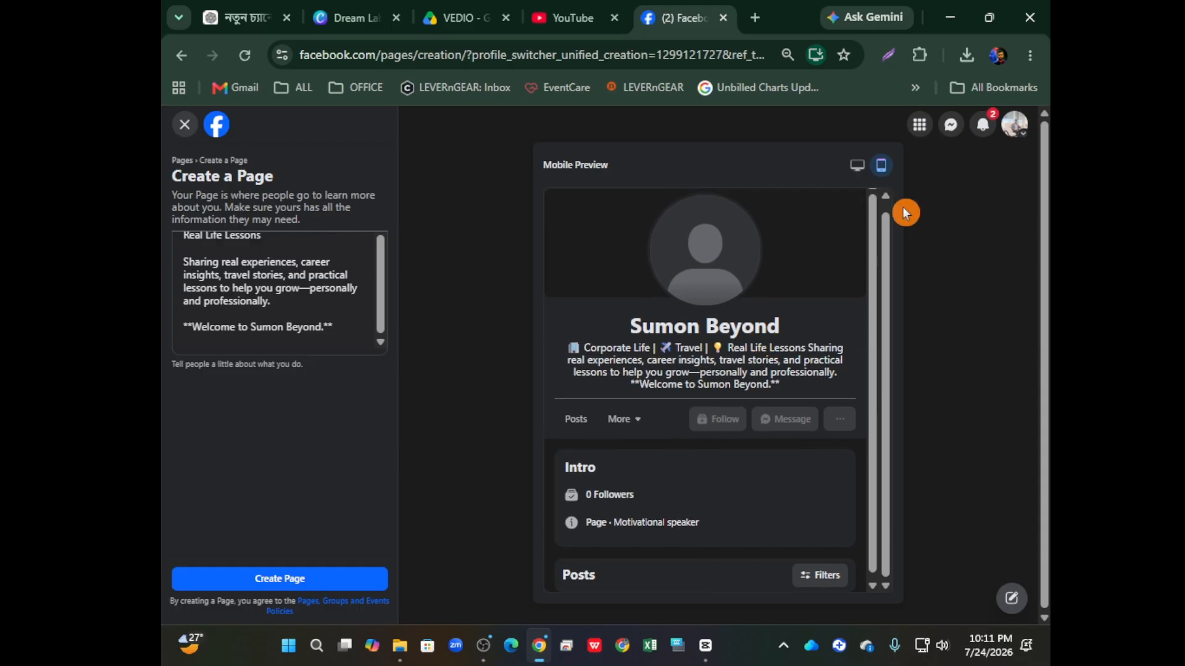
pyautogui.click(858, 165)
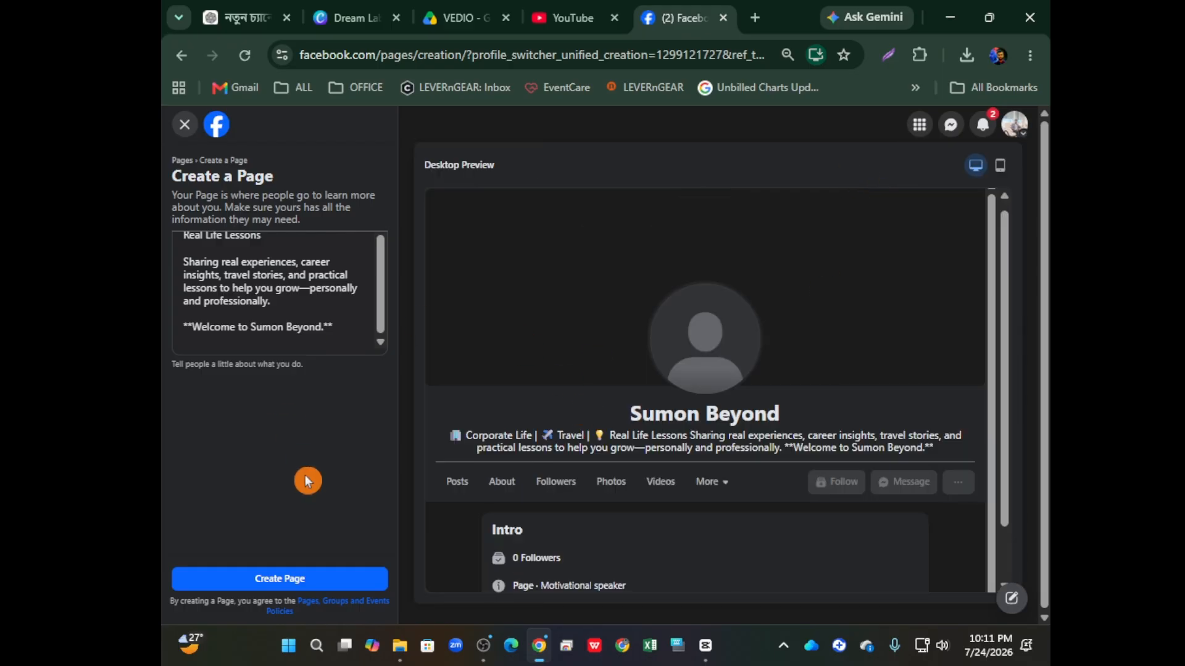
pyautogui.click(304, 579)
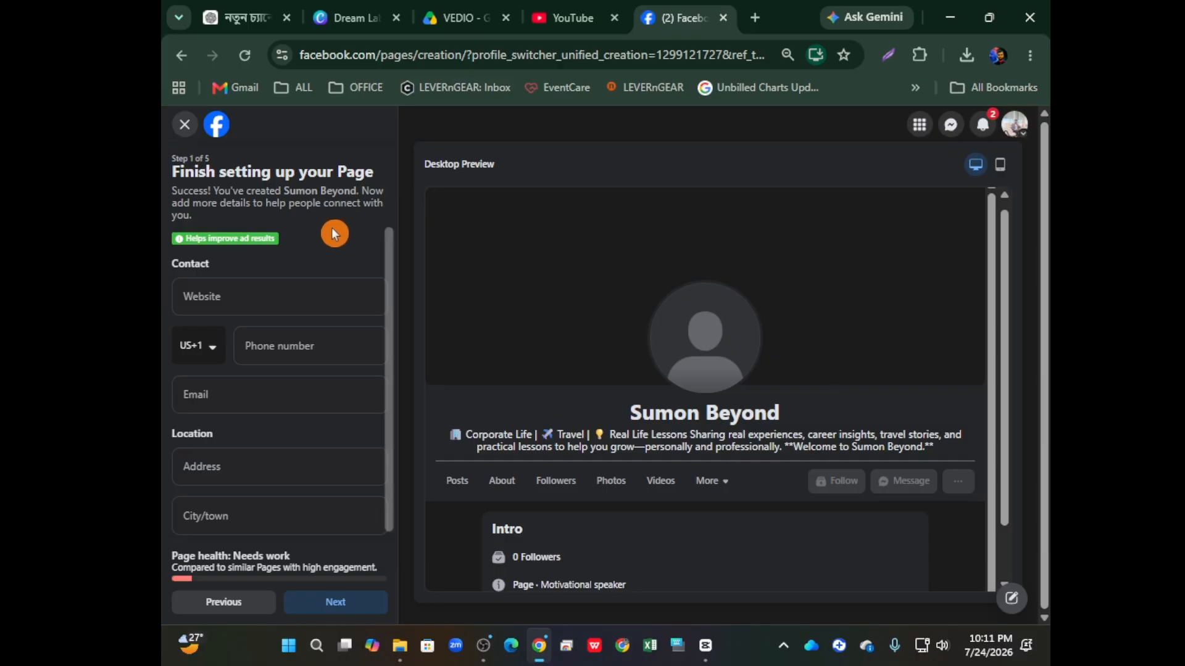
# Leave Website empty and set the phone country code to Bangladesh (+880).
pyautogui.hotkey('ctrl', '+')
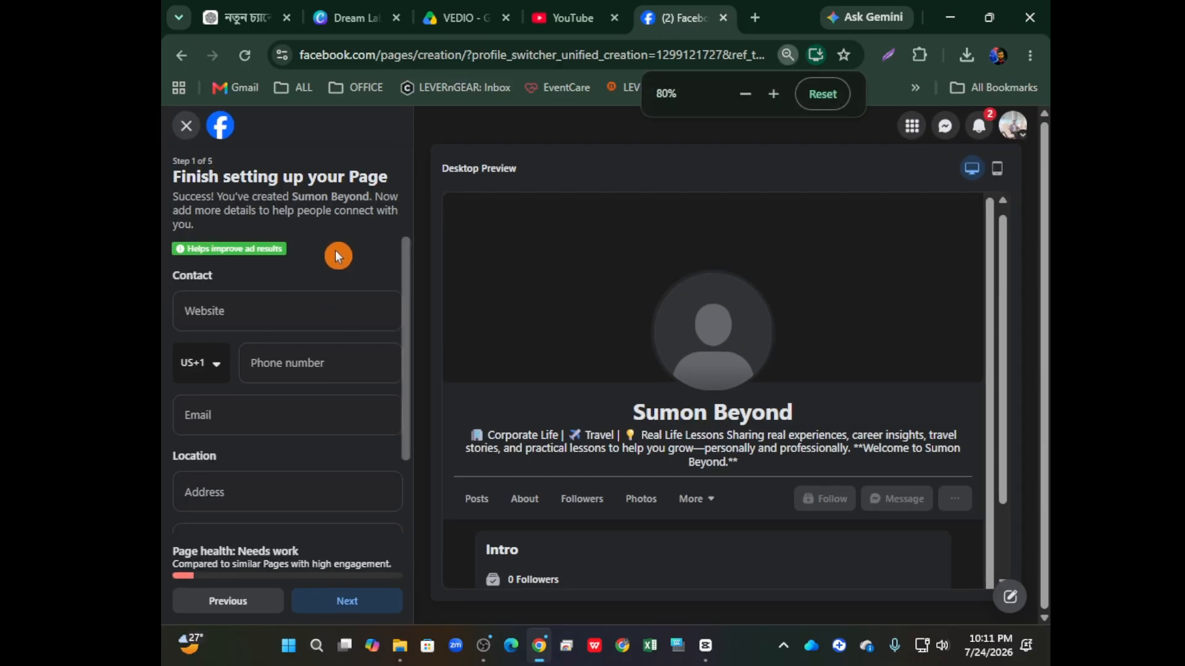
pyautogui.scroll(-2, 332, 239)
pyautogui.scroll(2, 332, 239)
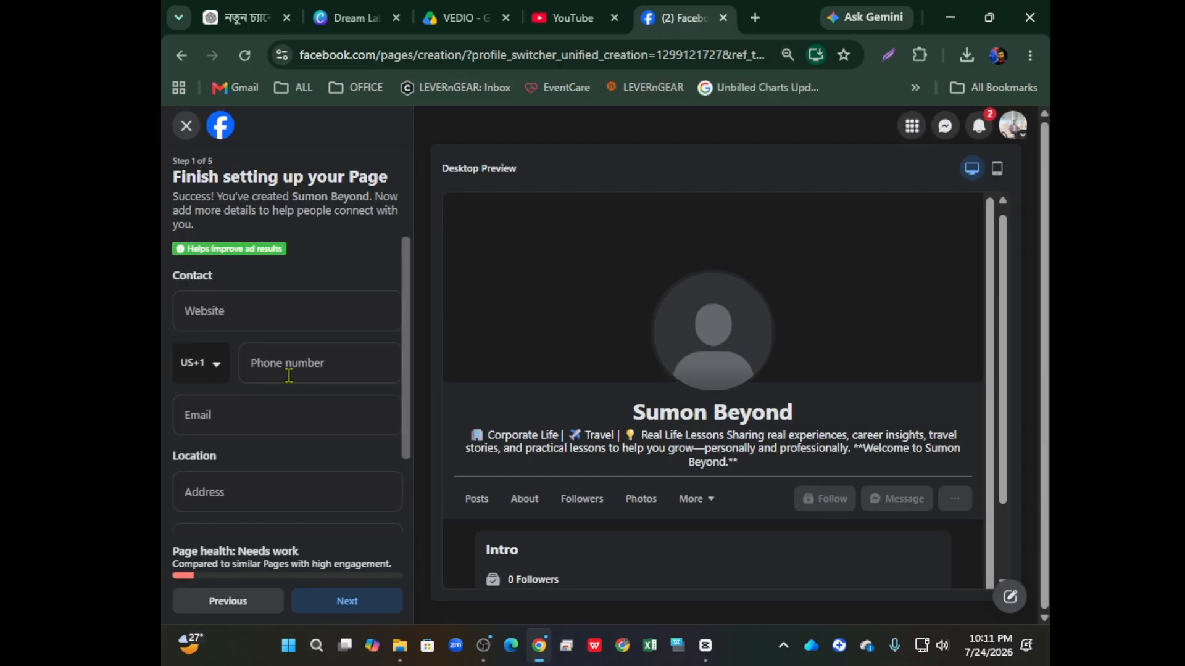
pyautogui.click(268, 313)
pyautogui.click(346, 247)
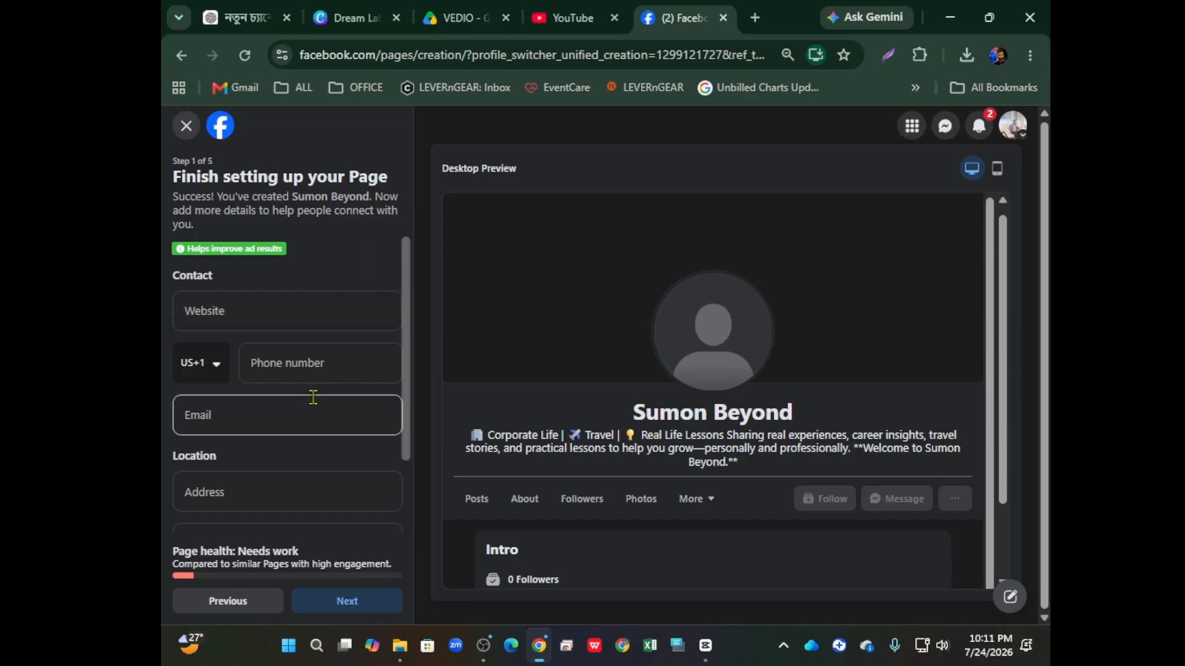
pyautogui.click(220, 367)
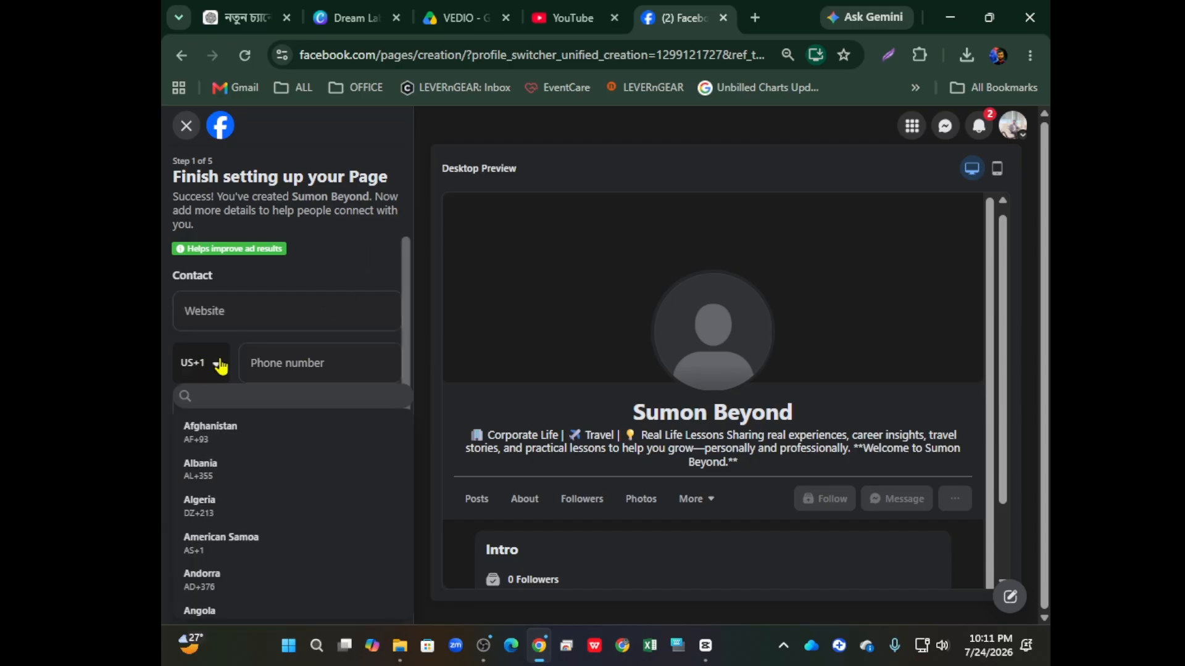
pyautogui.write('ban')
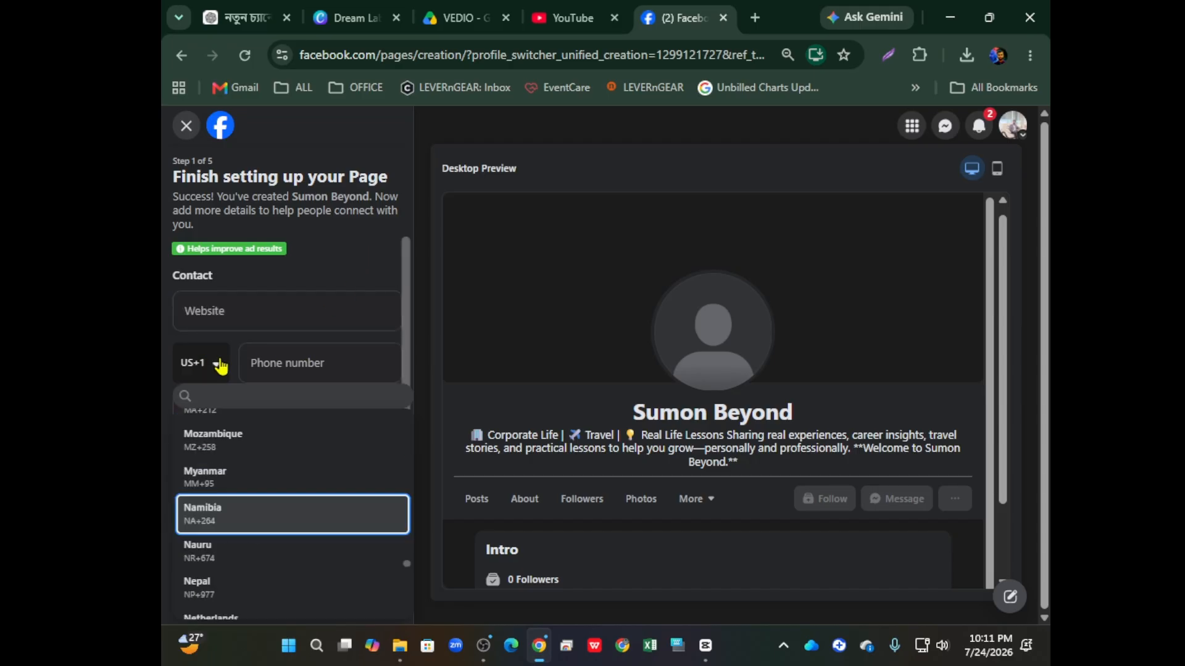
pyautogui.write('b')
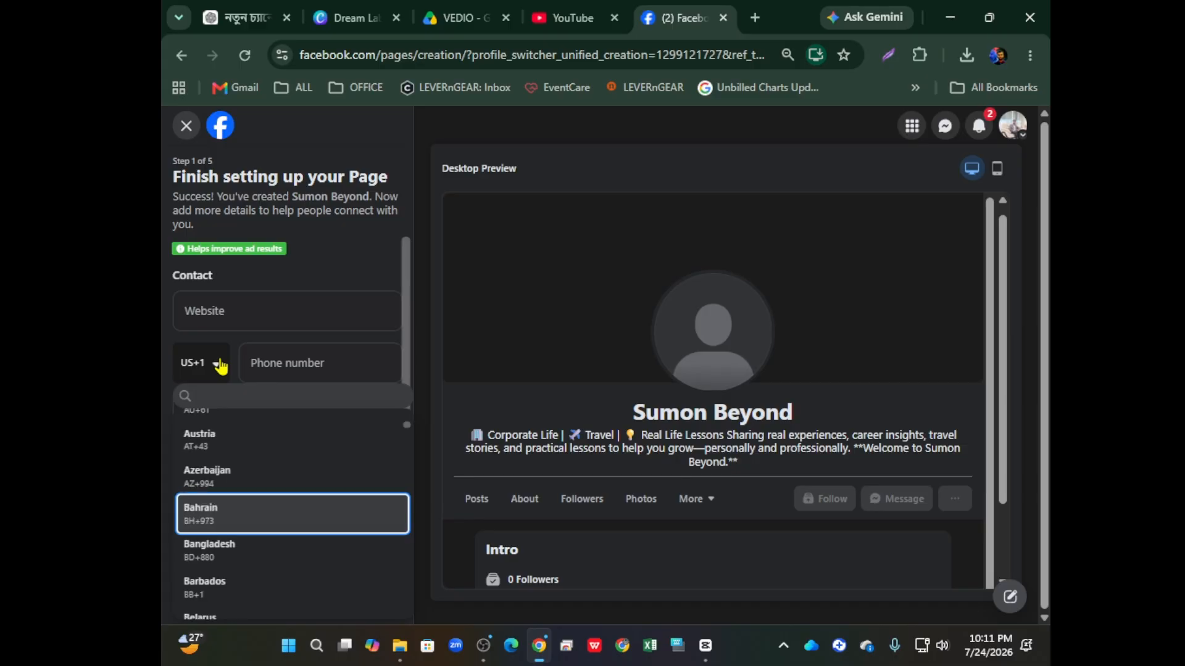
pyautogui.press('Down')
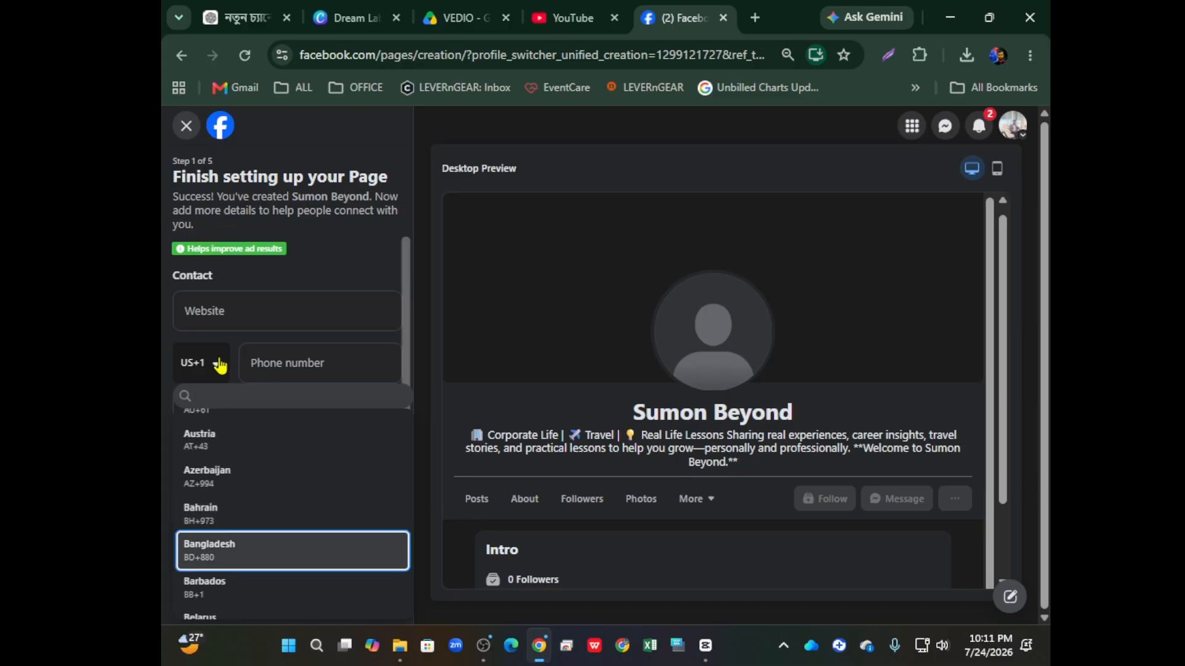
pyautogui.press('Return')
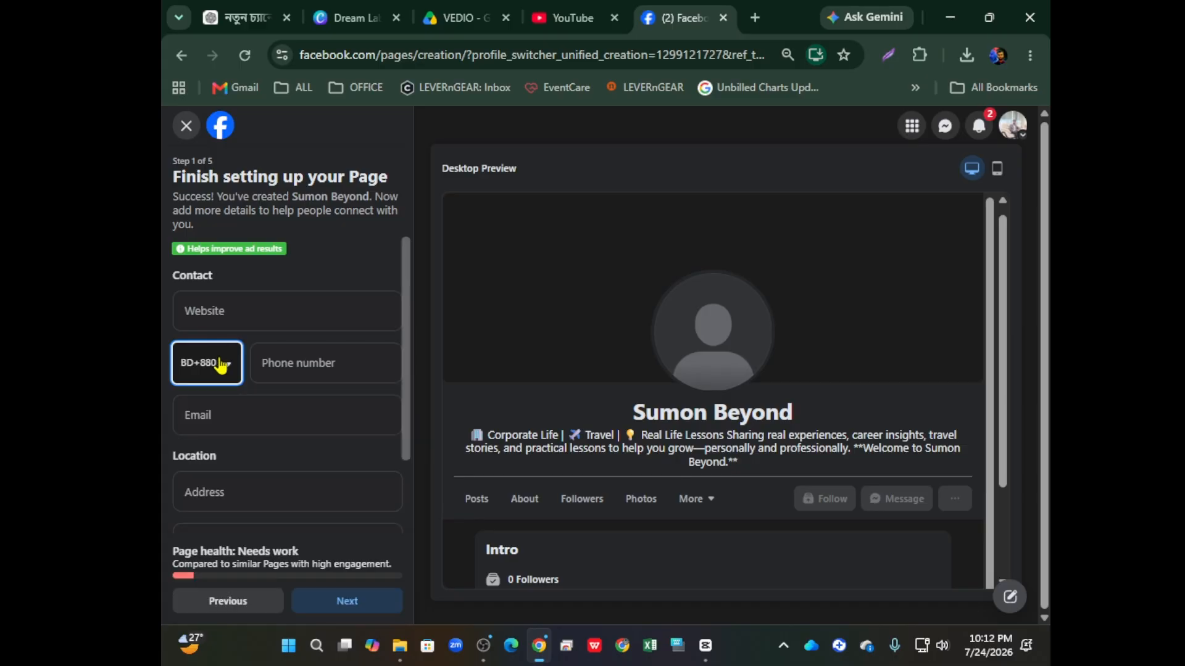
# Enter the phone number and accept the saved email and address autofill.
pyautogui.click(305, 369)
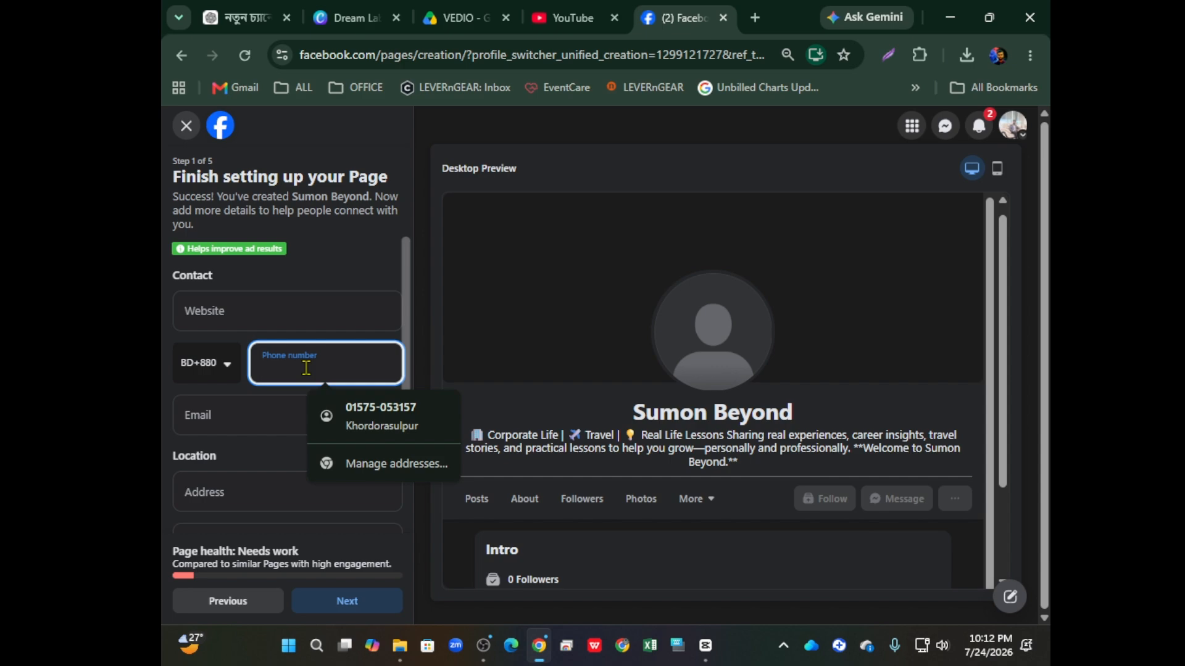
pyautogui.click(246, 408)
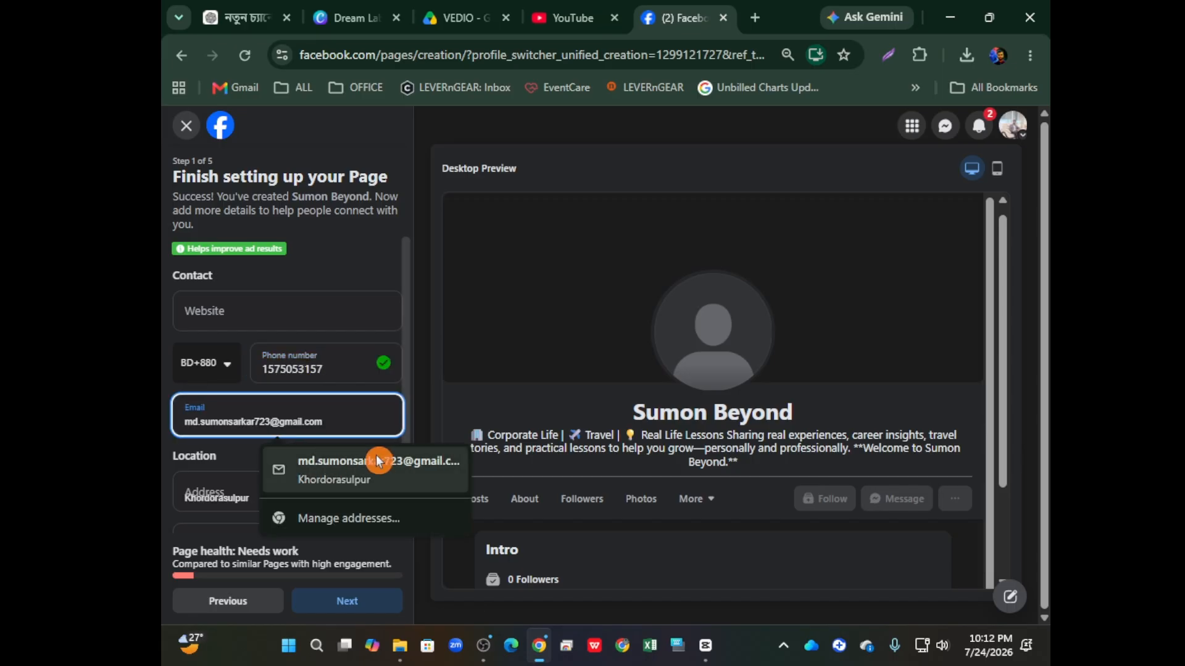
pyautogui.click(378, 462)
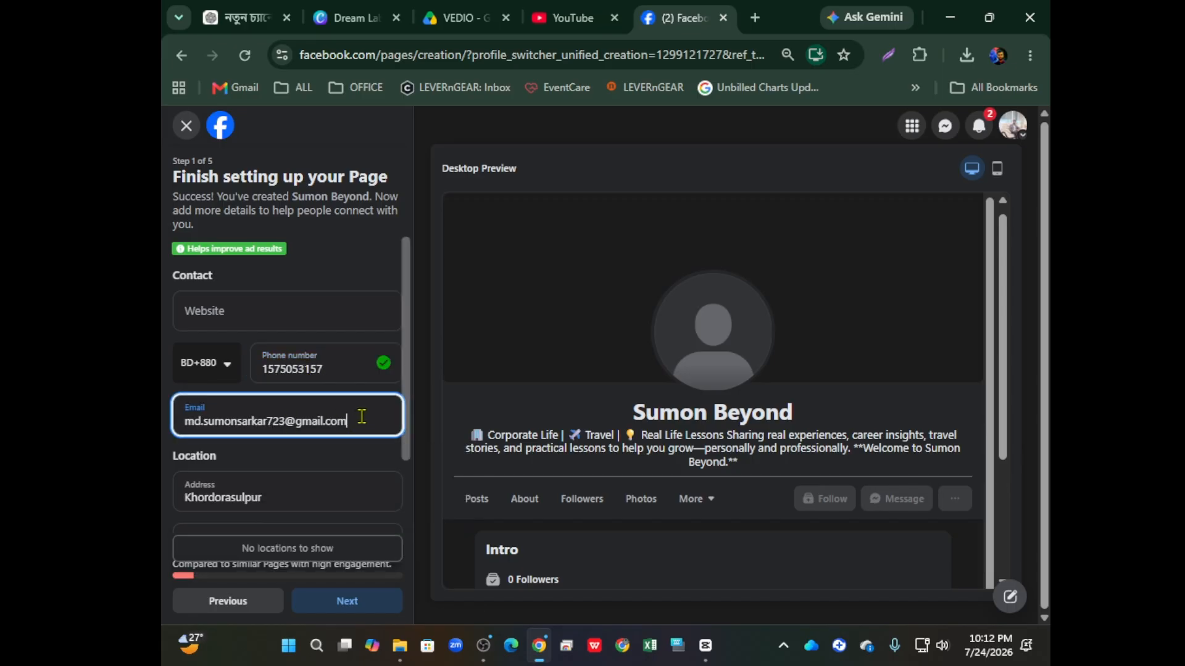
# Clear the street address and refill it from the saved address suggestion.
pyautogui.scroll(-2, 361, 415)
pyautogui.moveTo(292, 381); pyautogui.dragTo(163, 375)
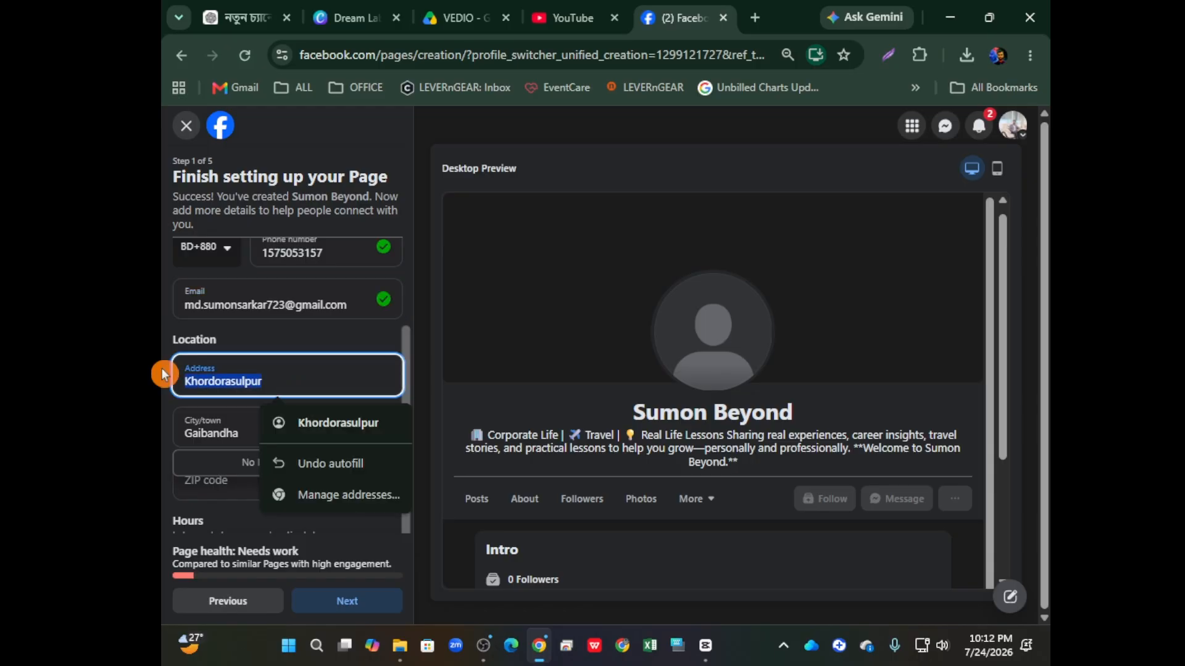
pyautogui.press('BackSpace')
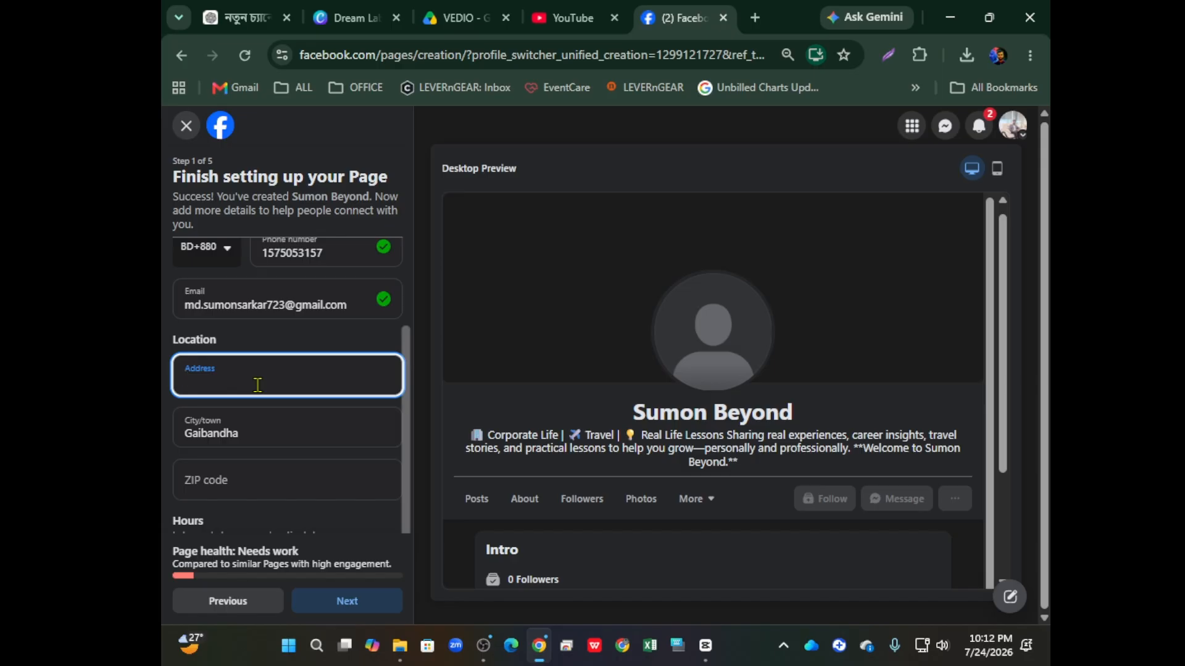
pyautogui.write('T')
pyautogui.press('BackSpace')
pyautogui.press('BackSpace')
pyautogui.press('BackSpace')
pyautogui.press('BackSpace')
pyautogui.click(265, 432)
pyautogui.click(296, 378)
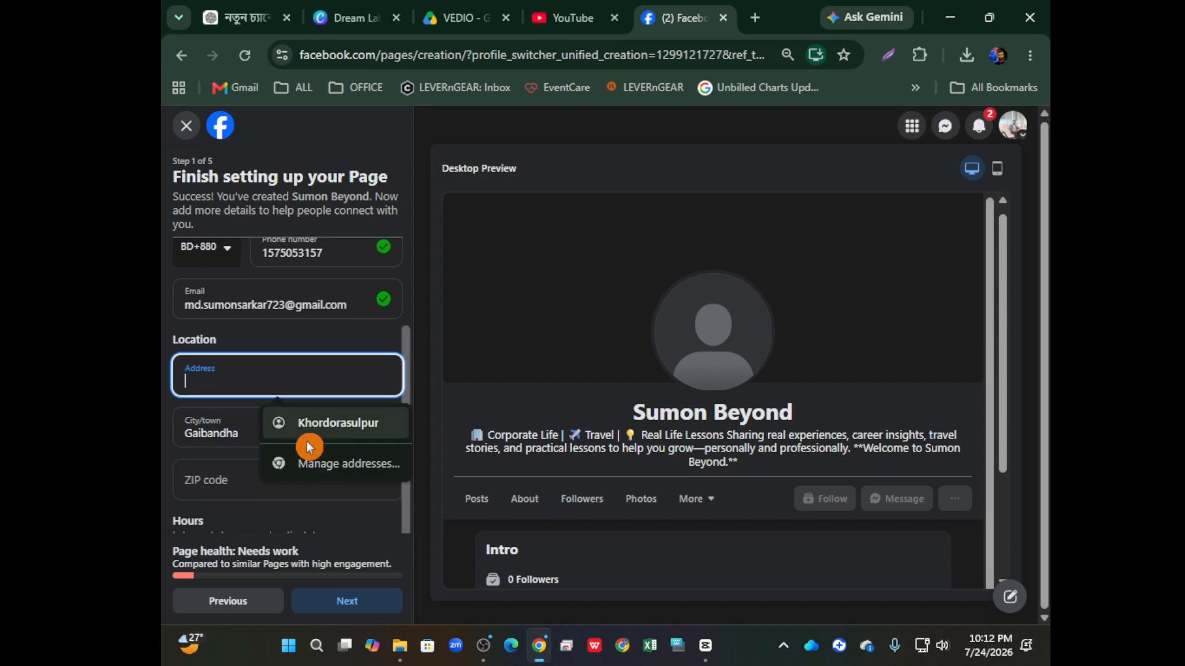
pyautogui.click(338, 424)
# Keep the autofilled city, enter the ZIP code, and choose No hours available.
pyautogui.click(272, 441)
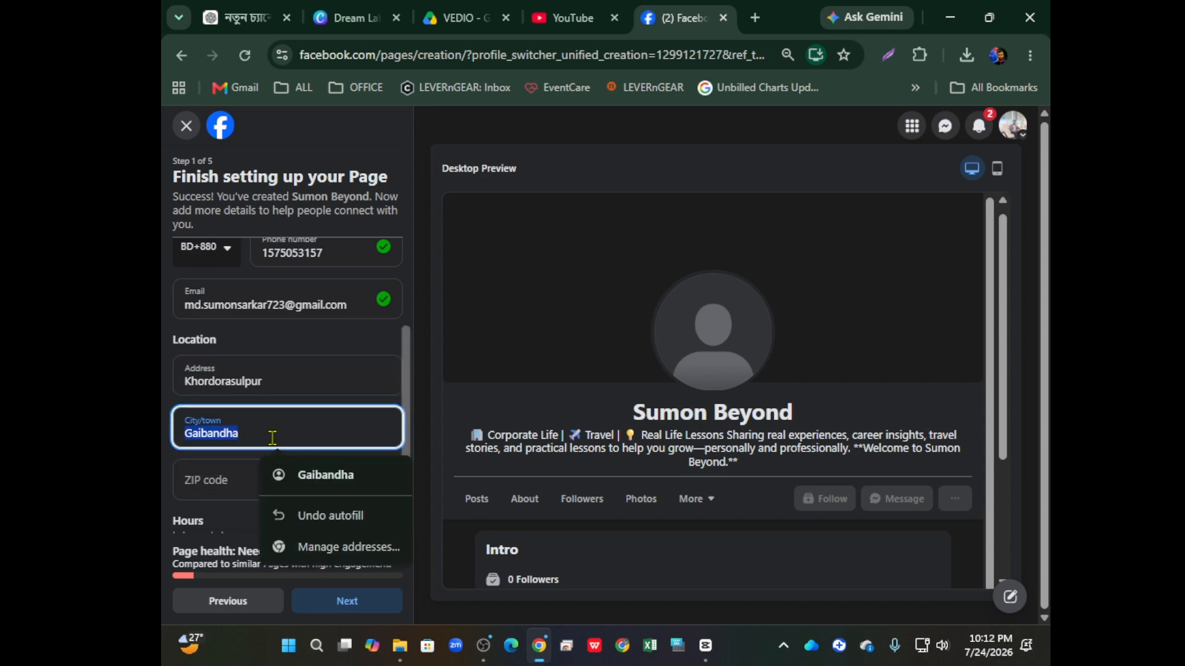
pyautogui.click(228, 474)
pyautogui.click(215, 492)
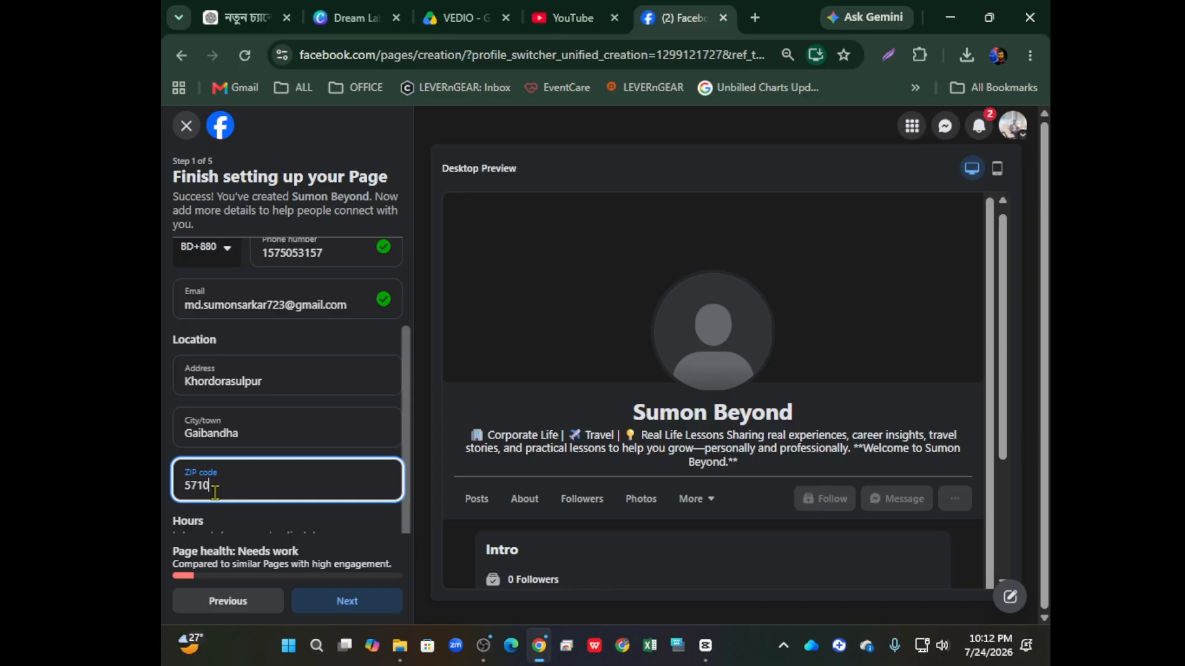
pyautogui.scroll(-3, 236, 455)
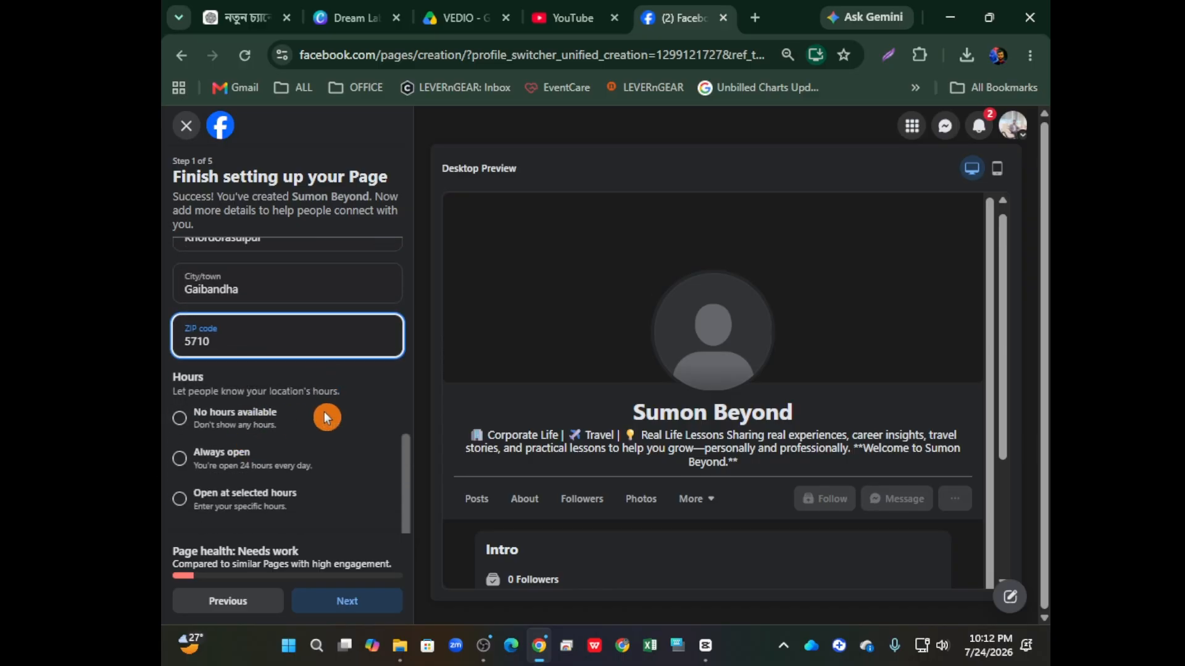
pyautogui.click(250, 425)
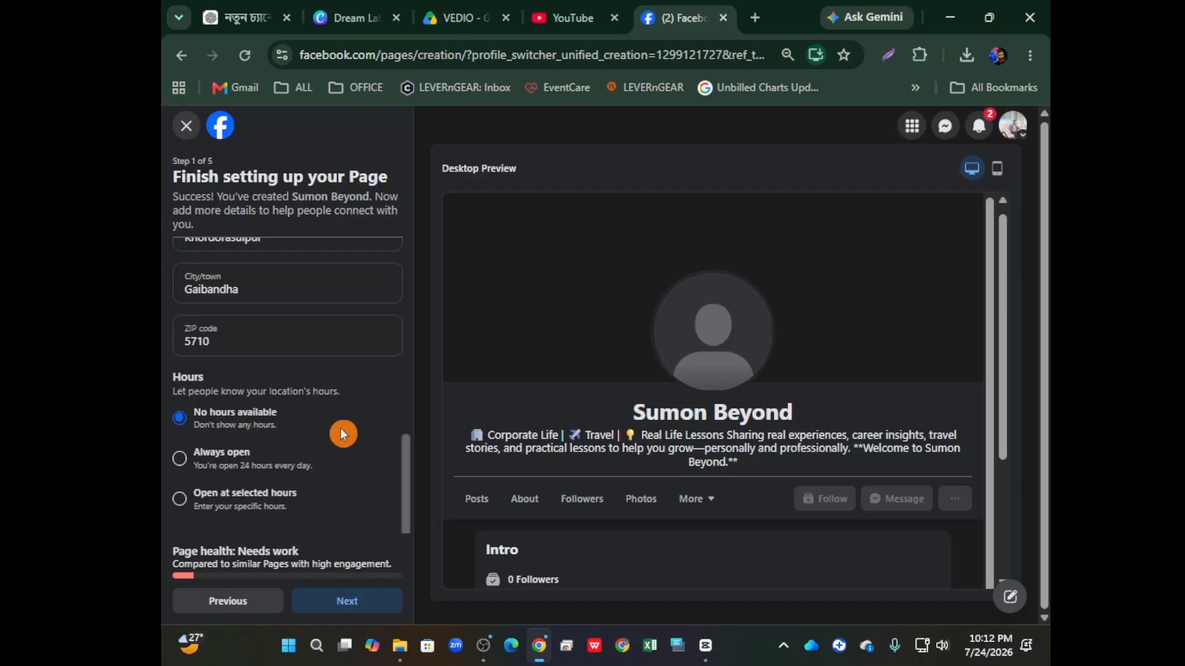
# Submit the contact step, decline Chrome's address save, and open the profile picture picker.
pyautogui.click(349, 601)
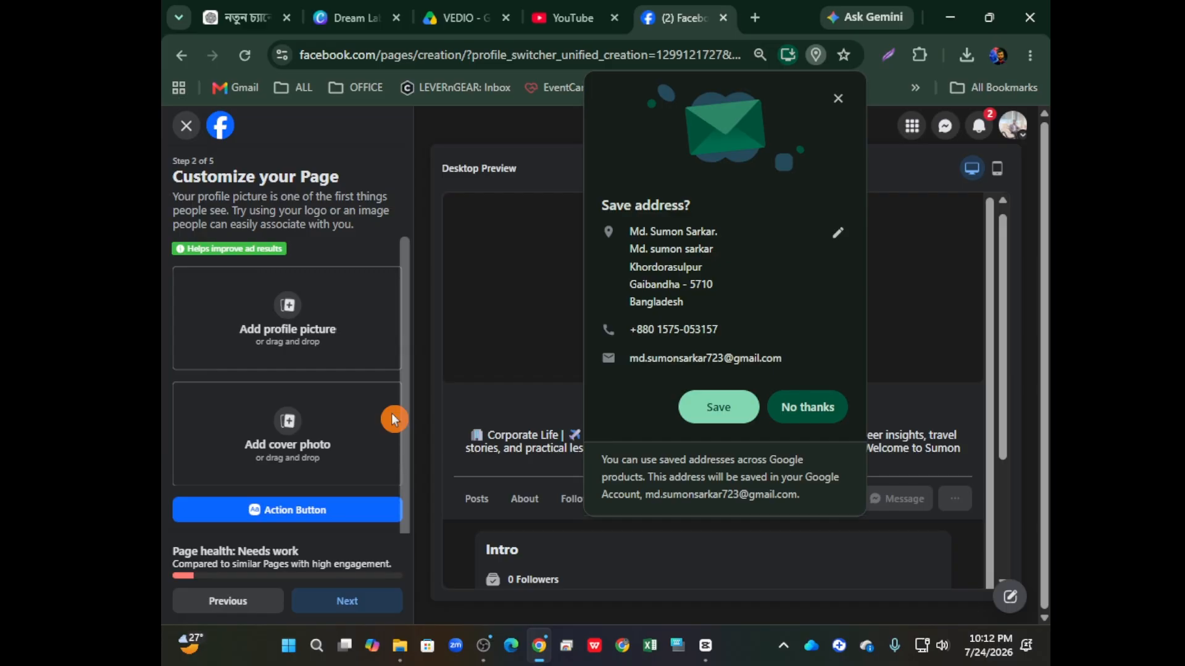
pyautogui.click(813, 414)
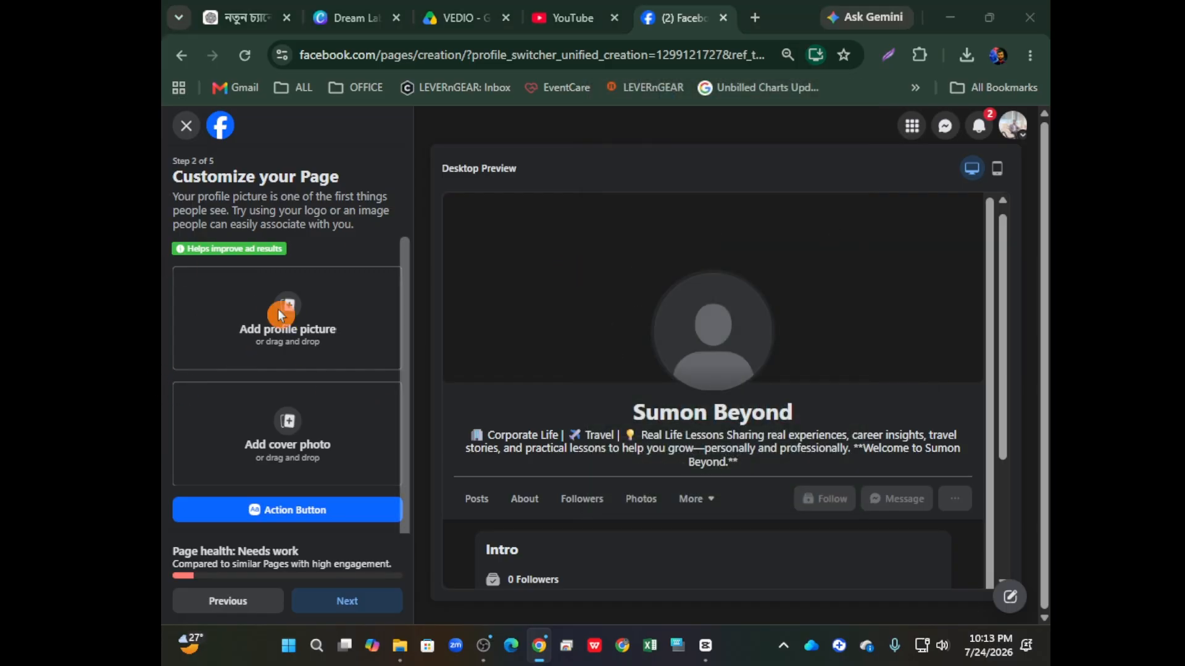
pyautogui.click(278, 312)
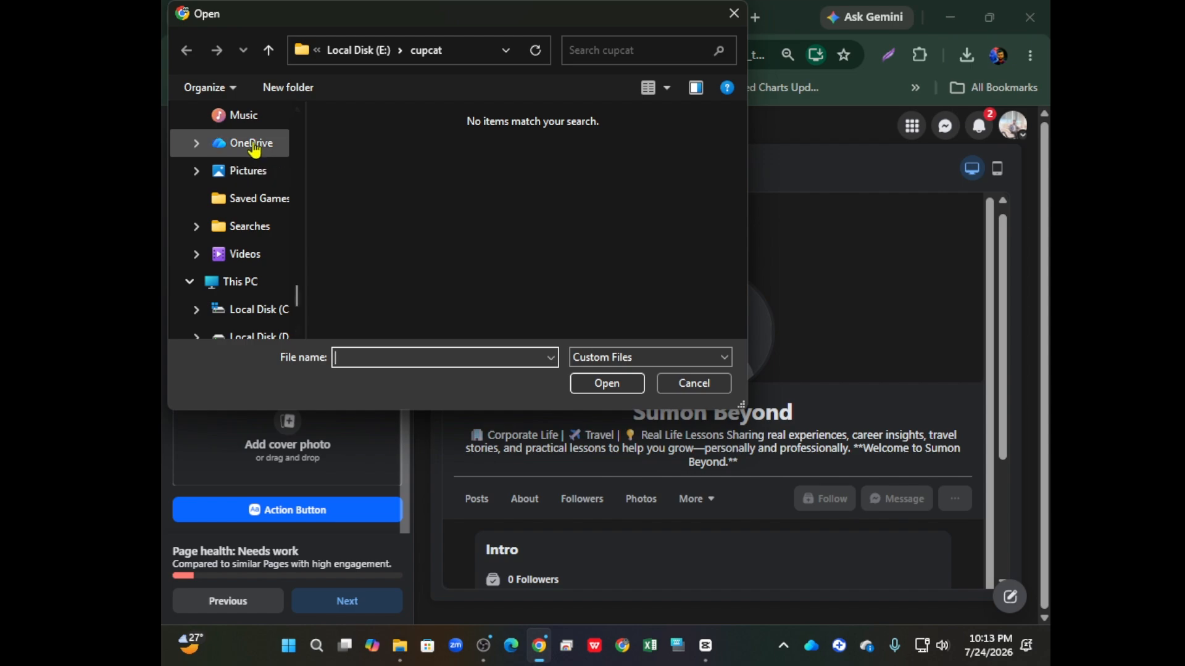
pyautogui.scroll(15, 253, 148)
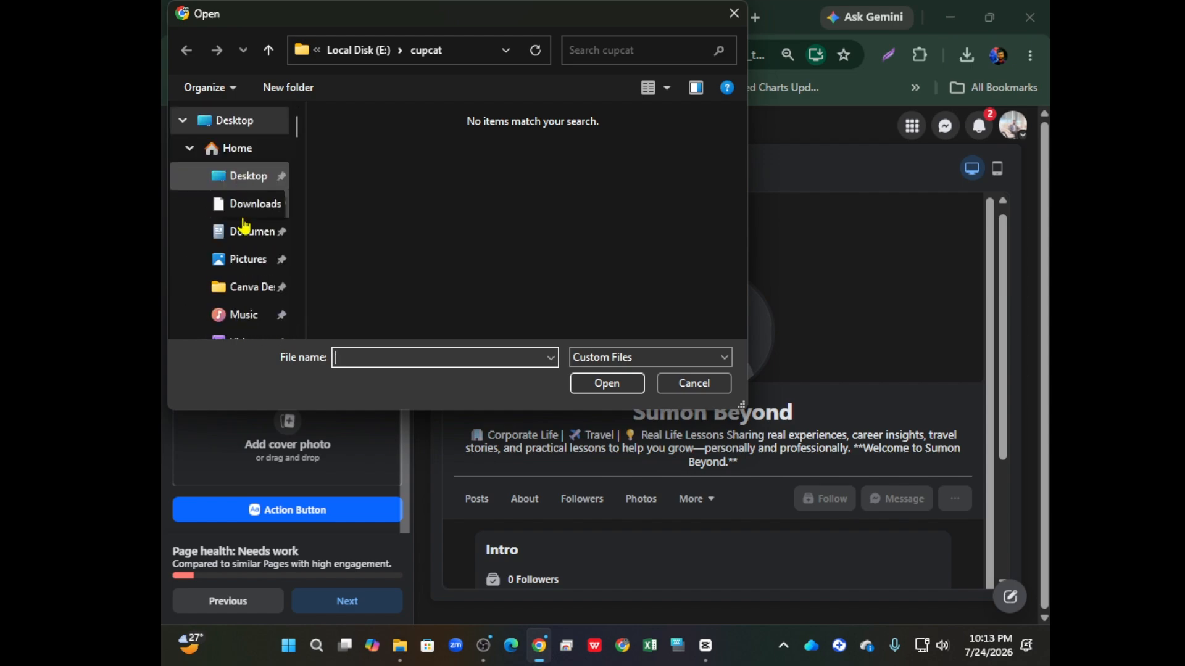
pyautogui.click(213, 203)
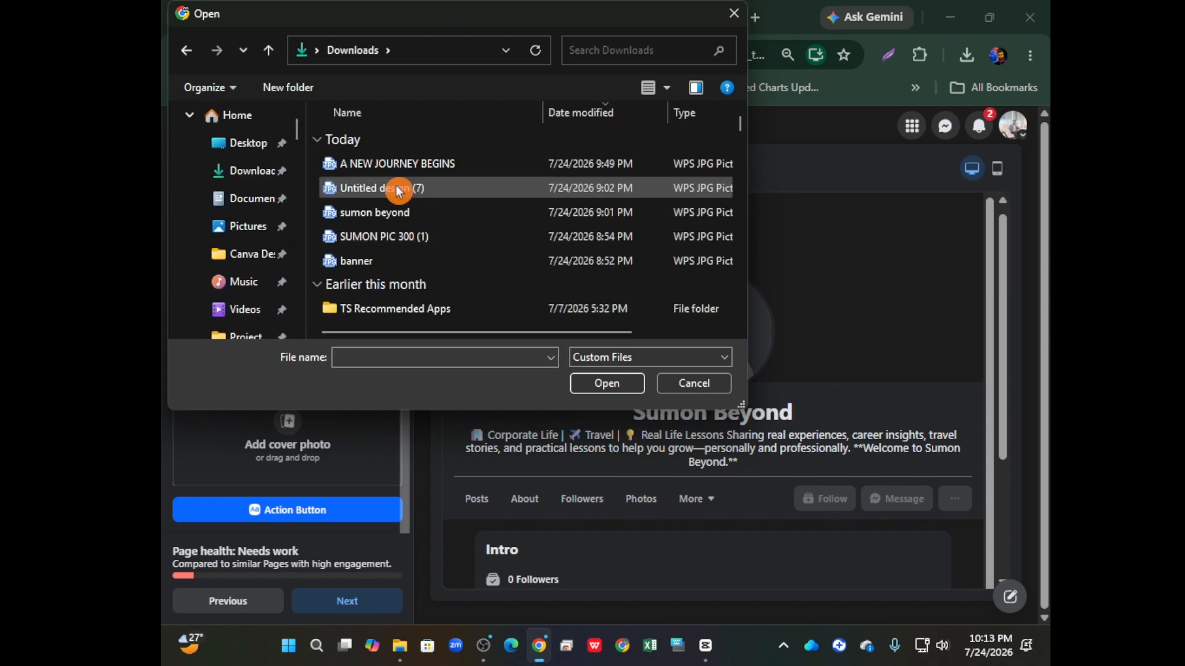
pyautogui.click(393, 239)
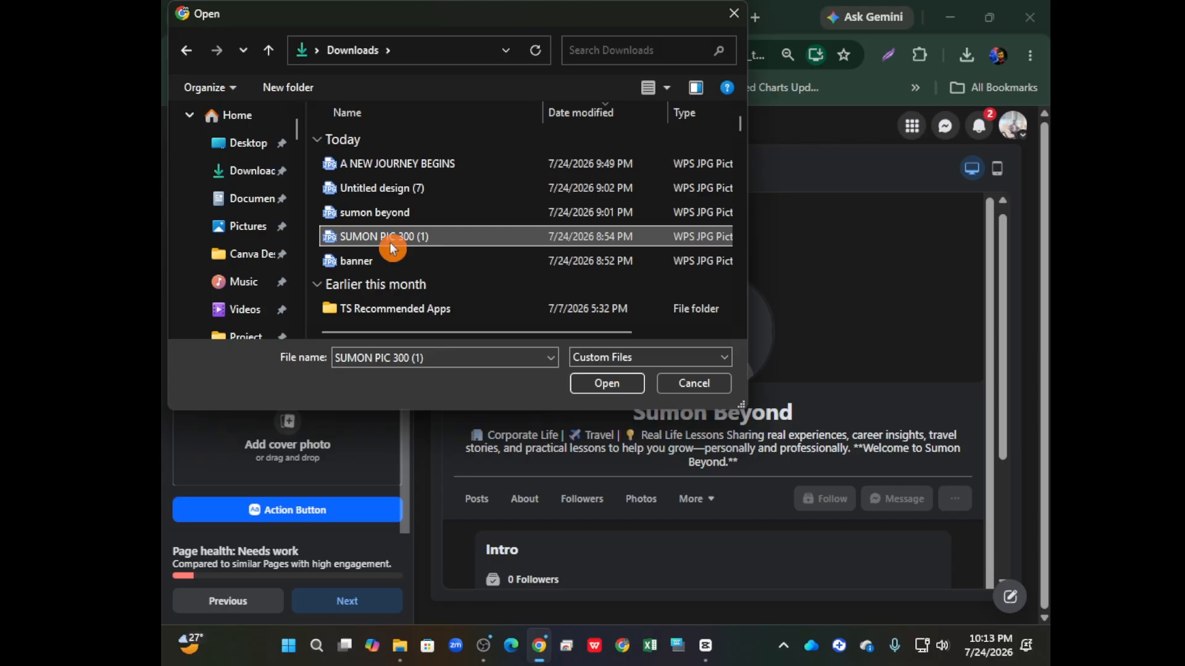
pyautogui.click(597, 380)
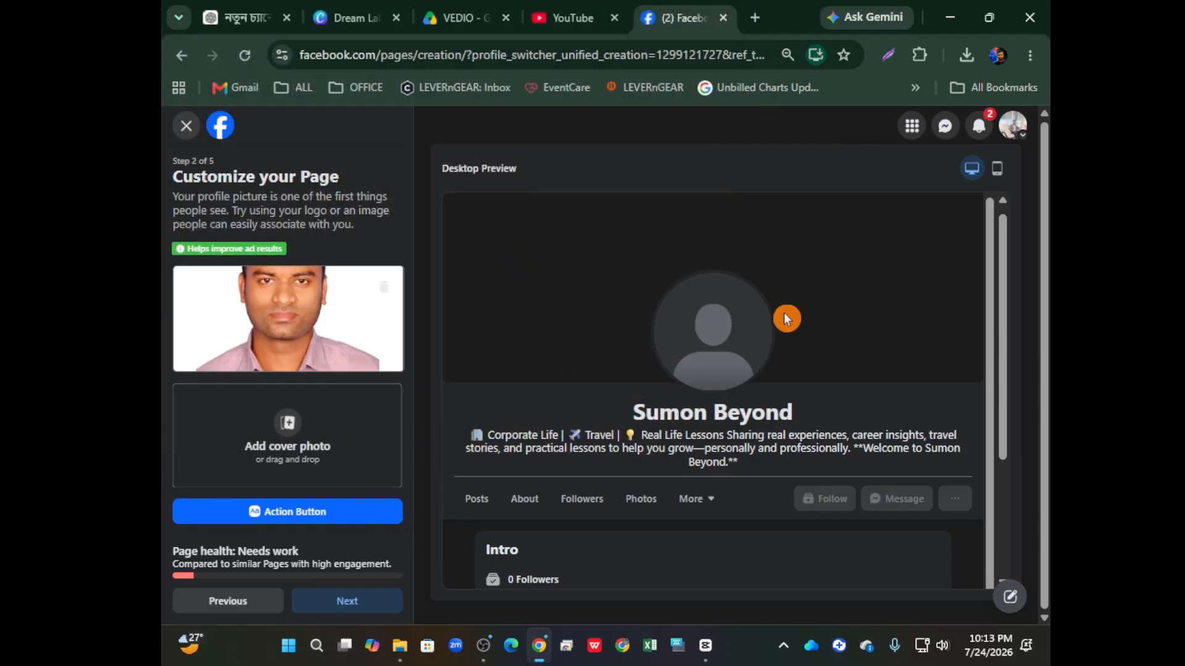
pyautogui.scroll(-3, 296, 319)
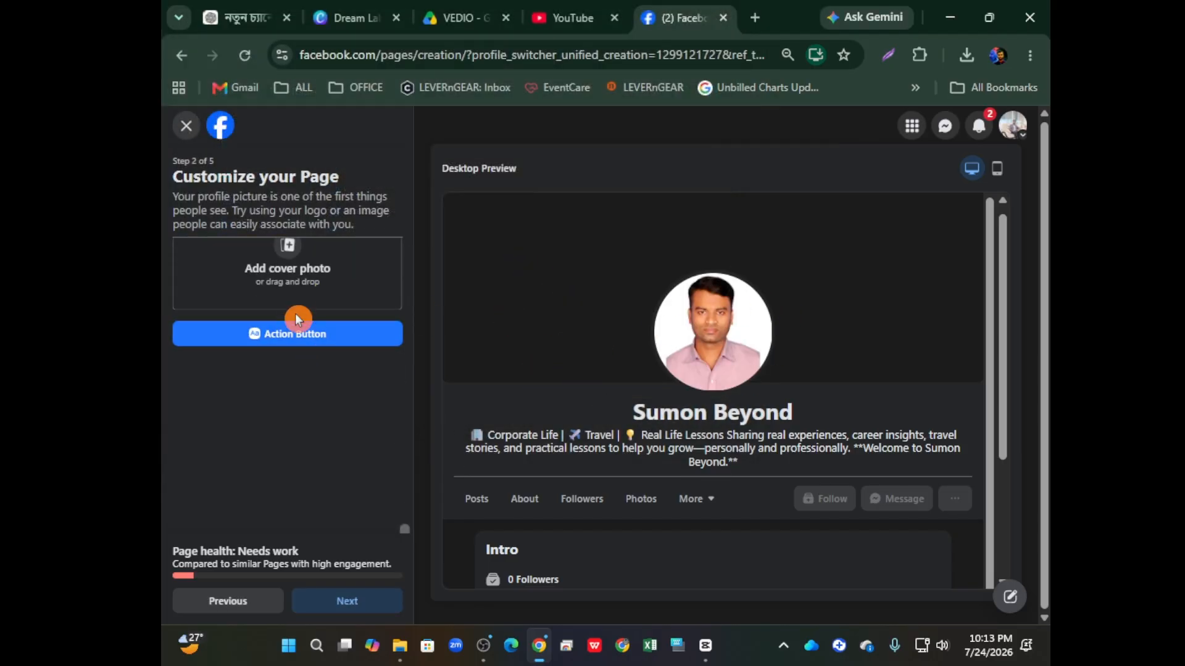
pyautogui.scroll(2, 296, 319)
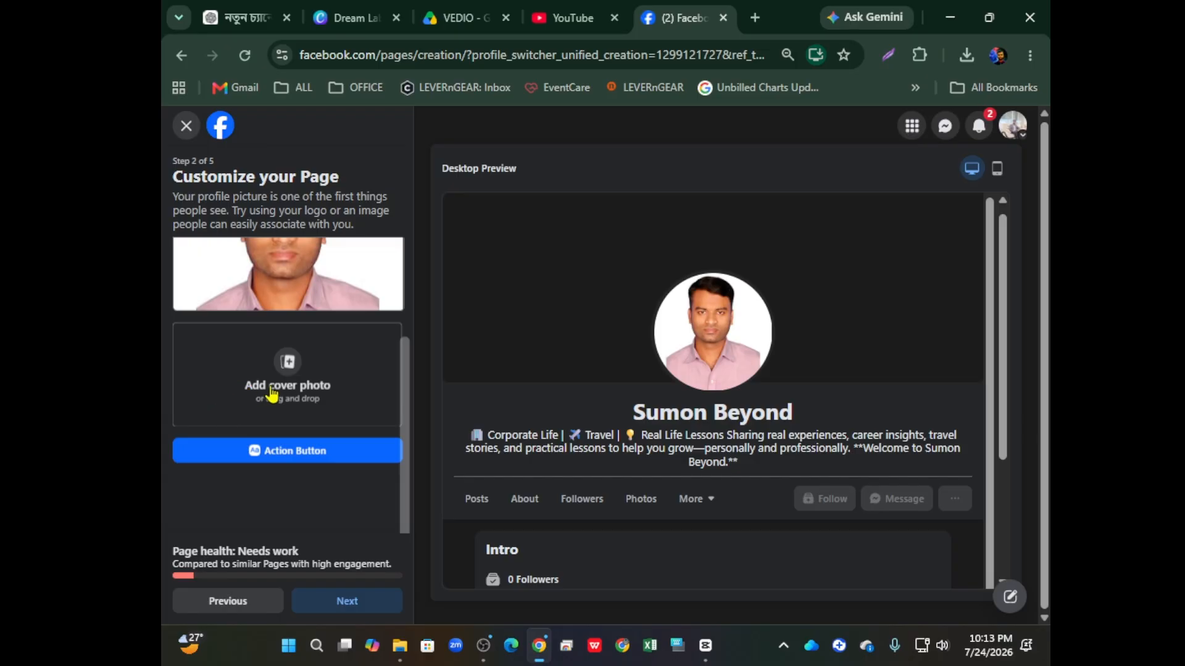
# Ask ChatGPT for a Canva AI cover photo prompt with 'cover photo skep'.
pyautogui.click(241, 17)
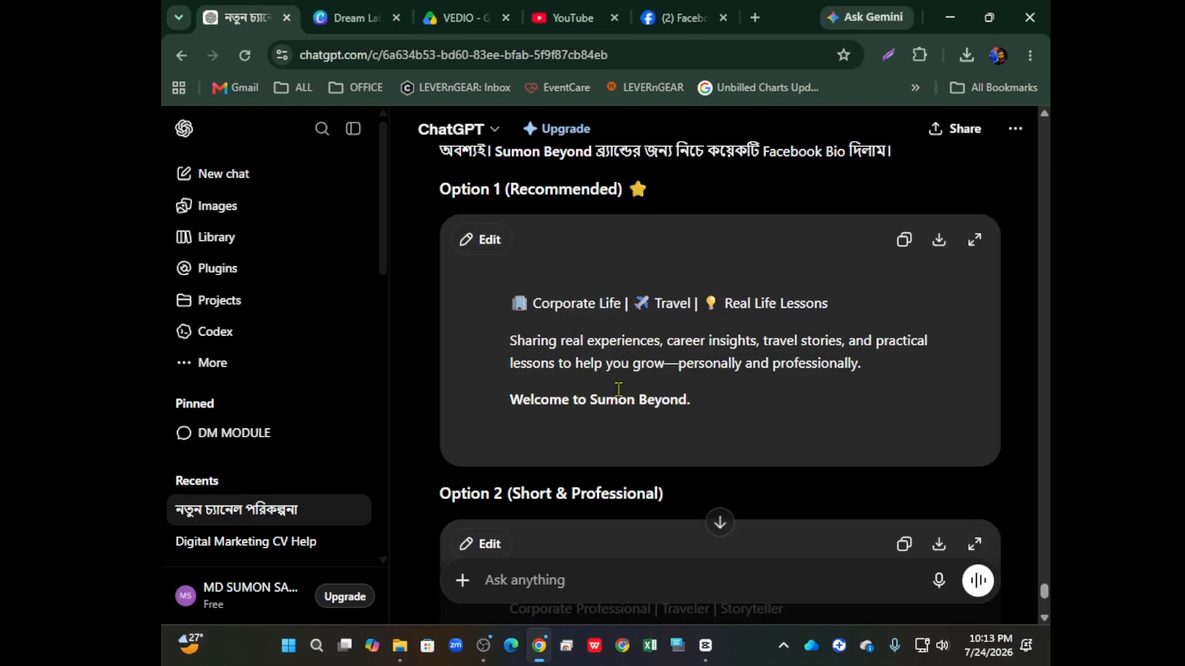
pyautogui.scroll(-10, 615, 340)
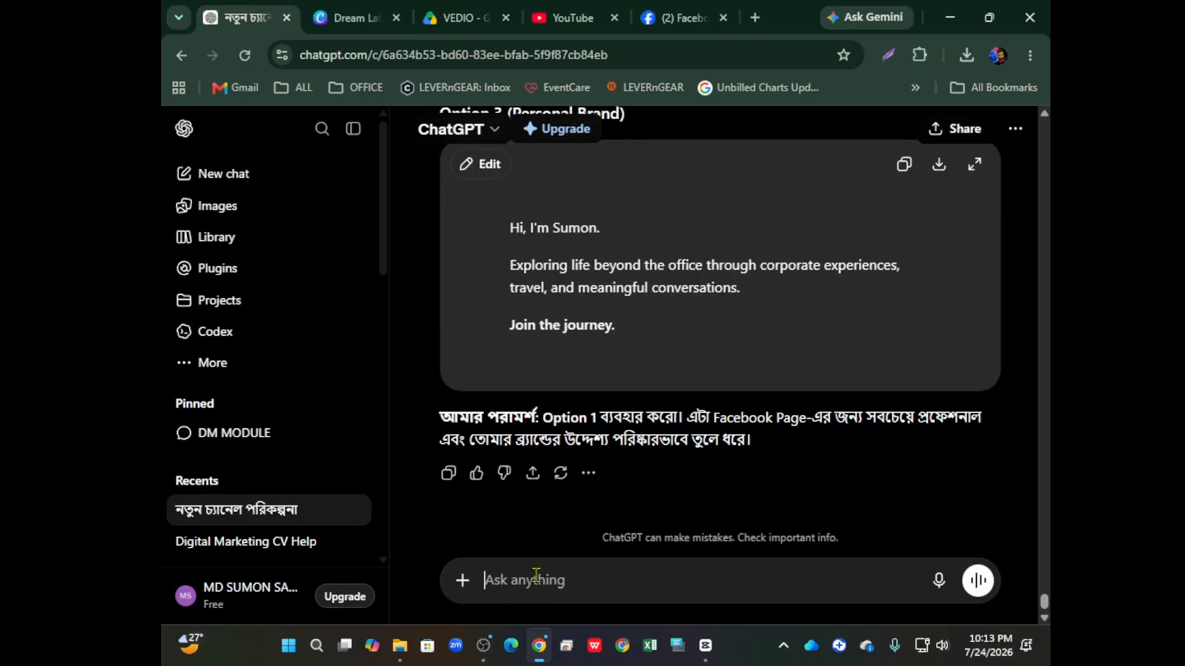
pyautogui.write('co')
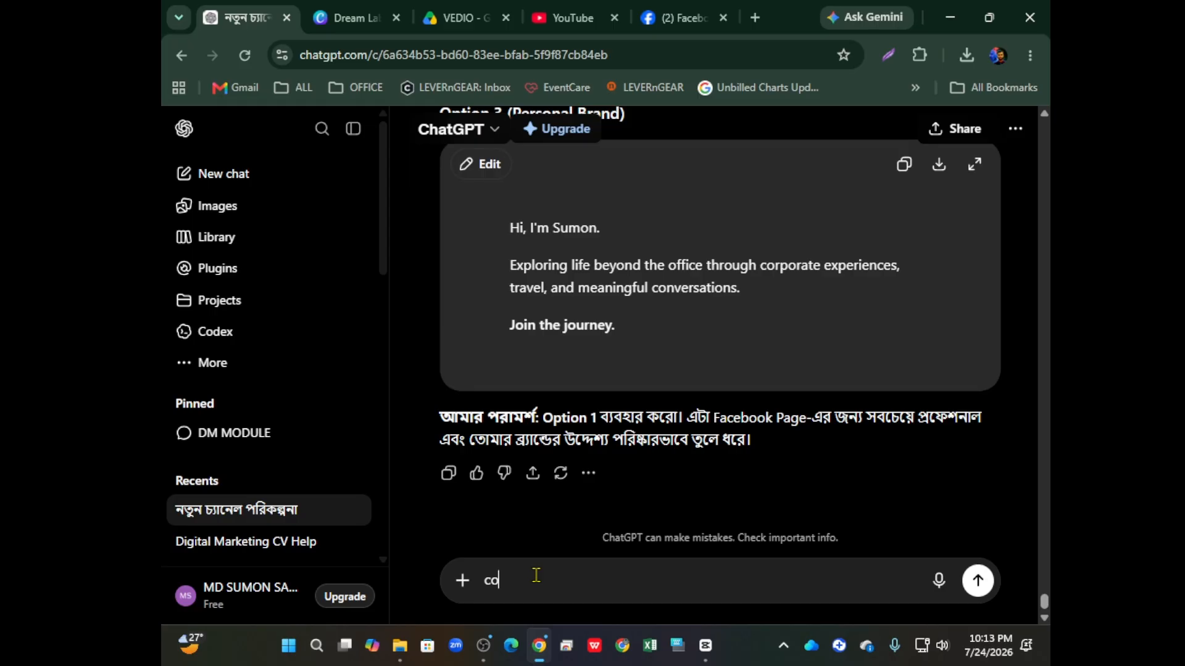
pyautogui.write('ver photo skep')
pyautogui.press('Return')
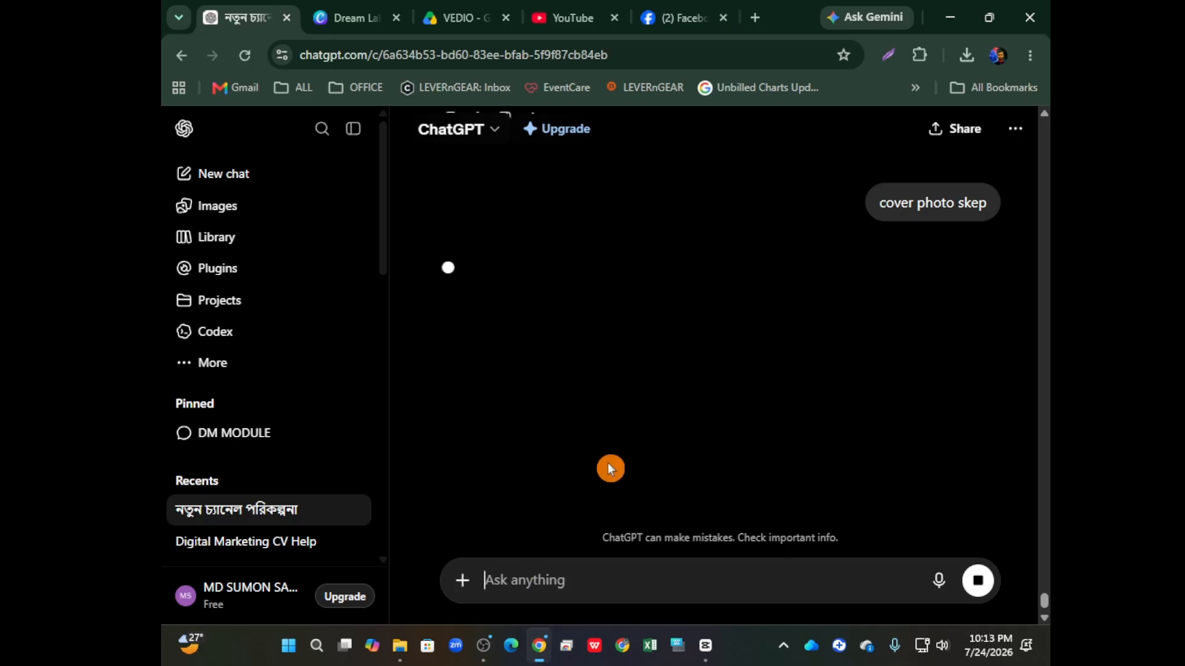
# Copy the generated Canva cover photo prompt and go back to Facebook's Page setup.
pyautogui.scroll(-3, 661, 328)
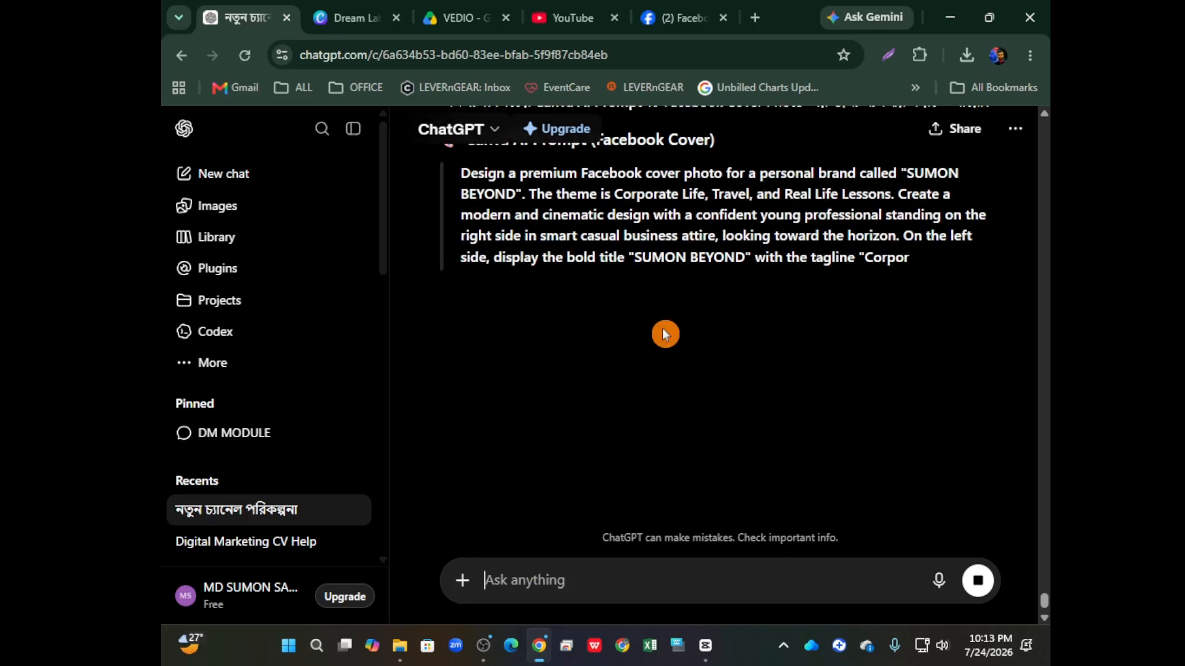
pyautogui.scroll(2, 661, 329)
pyautogui.scroll(-2, 653, 398)
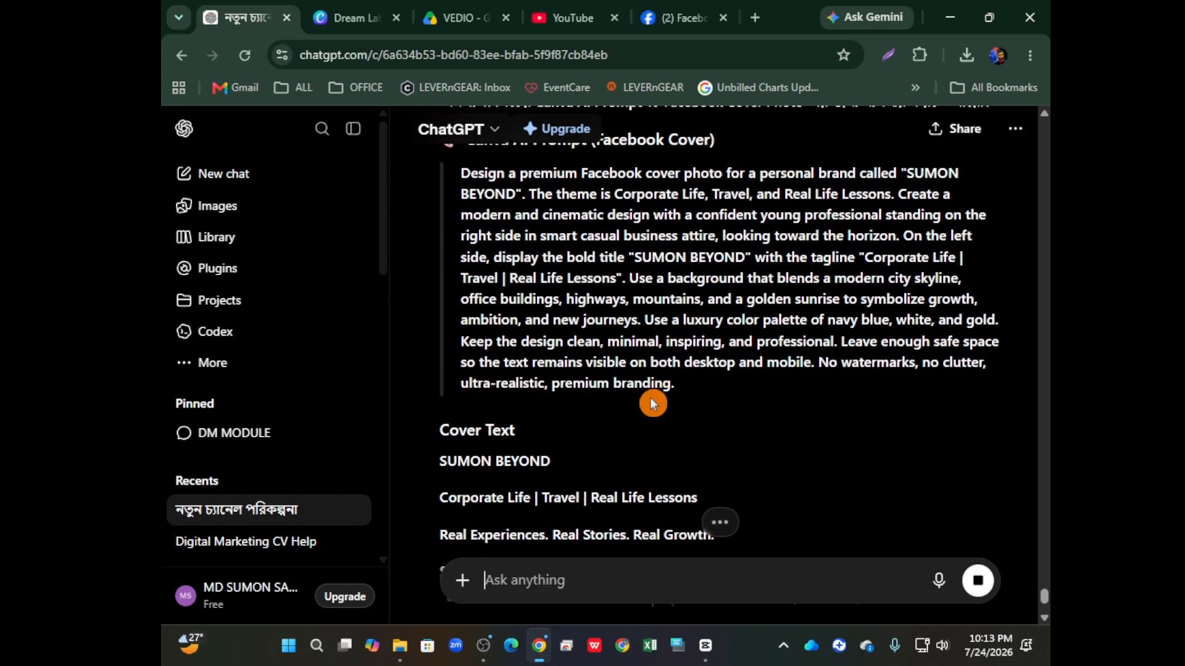
pyautogui.scroll(2, 659, 410)
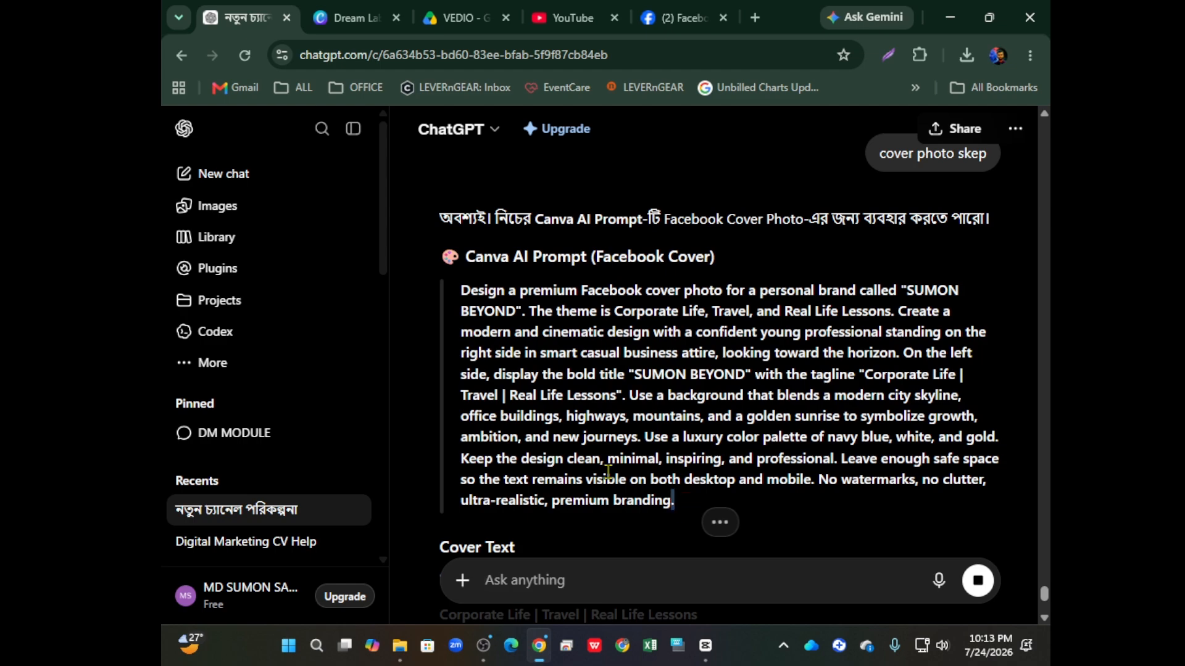
pyautogui.moveTo(677, 500); pyautogui.dragTo(451, 281)
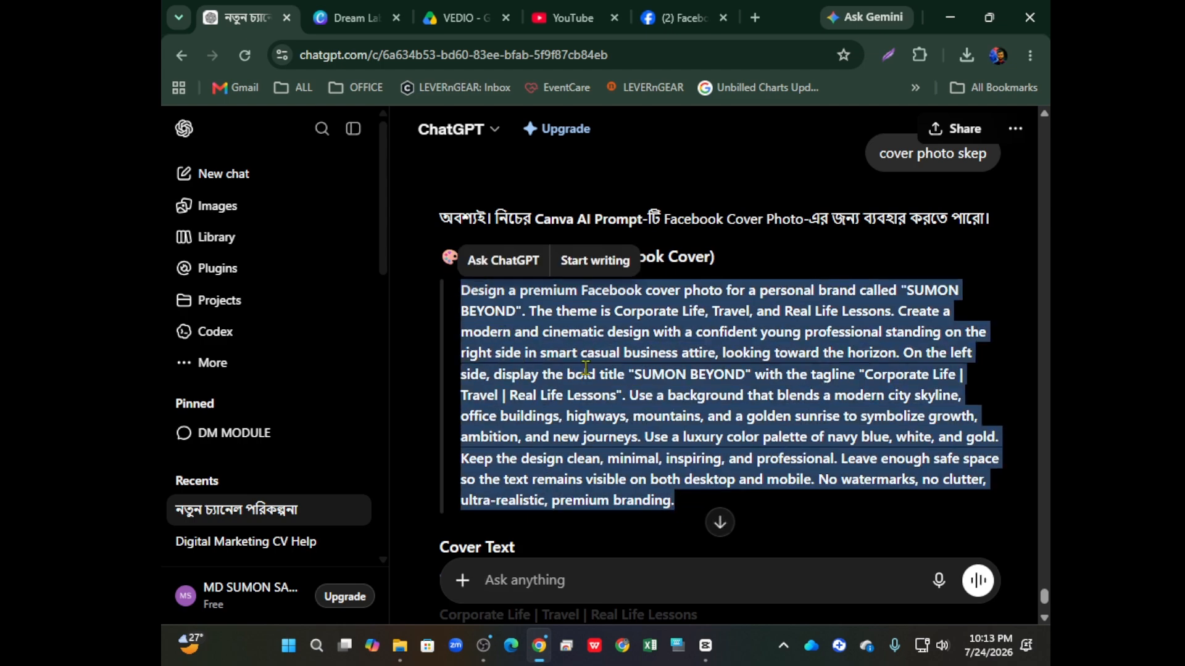
pyautogui.click(562, 16)
pyautogui.click(678, 17)
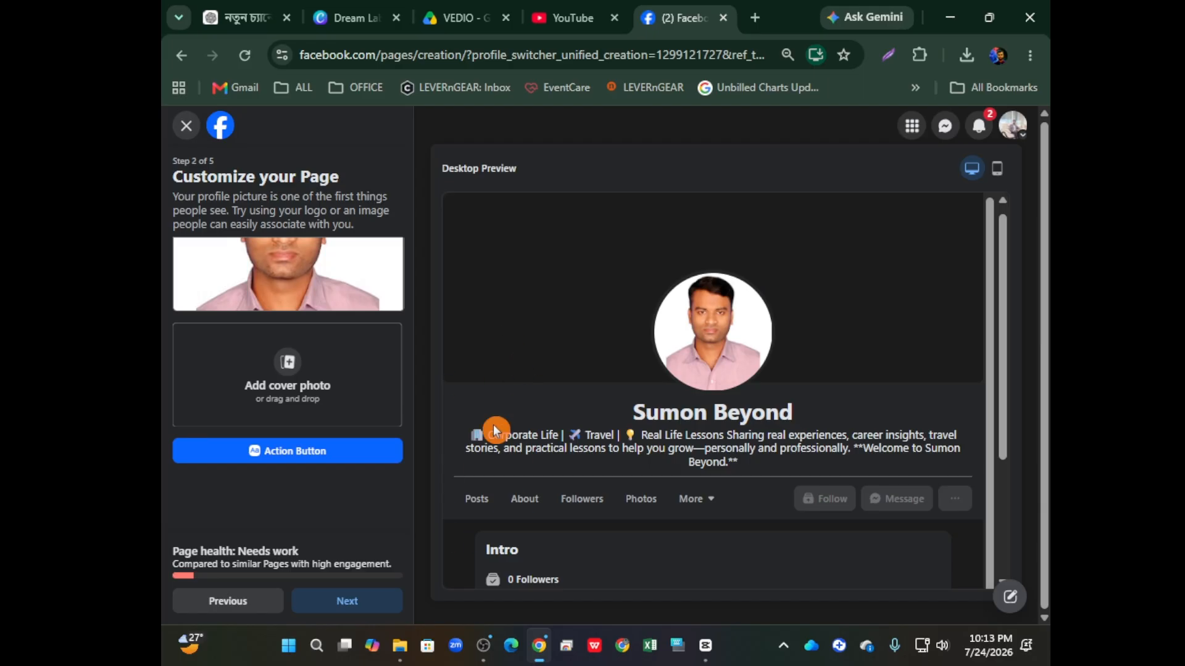
# Try Untitled design (7) as the cover photo, reposition it, then remove it.
pyautogui.click(341, 411)
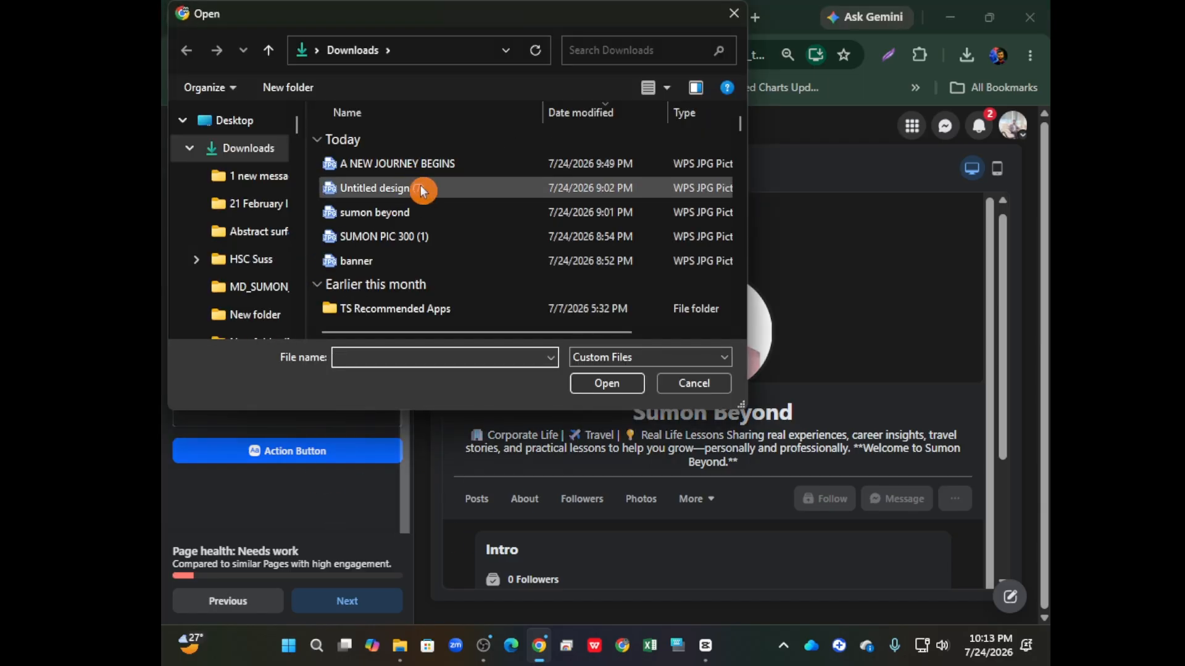
pyautogui.click(453, 165)
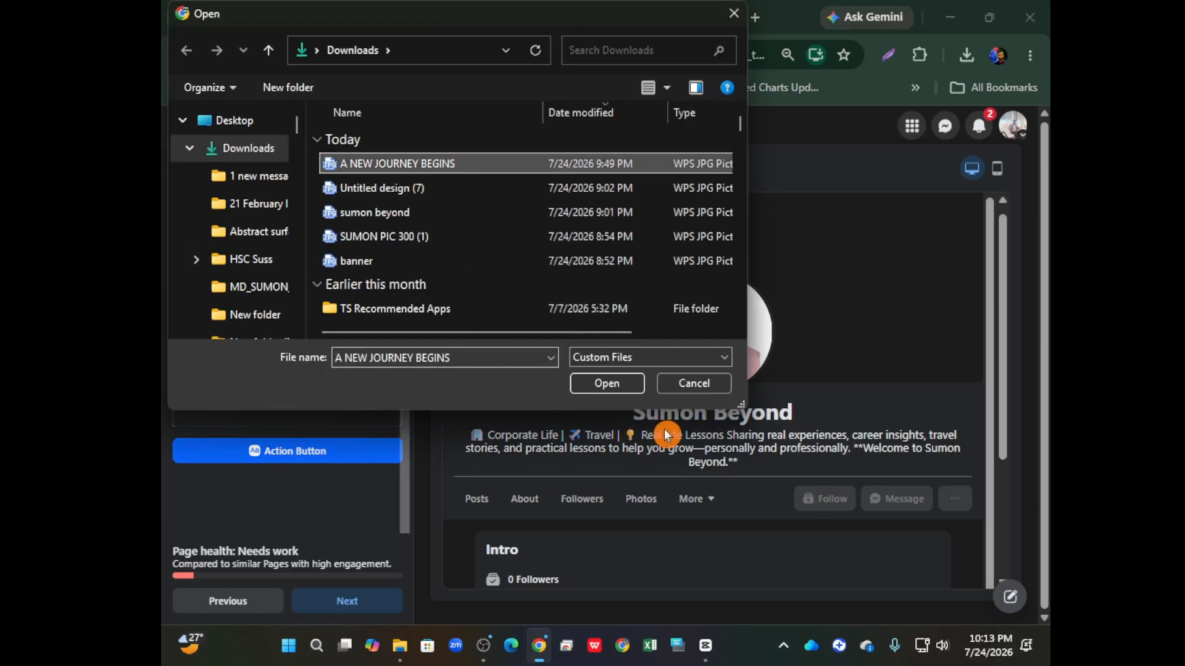
pyautogui.click(402, 189)
pyautogui.click(418, 220)
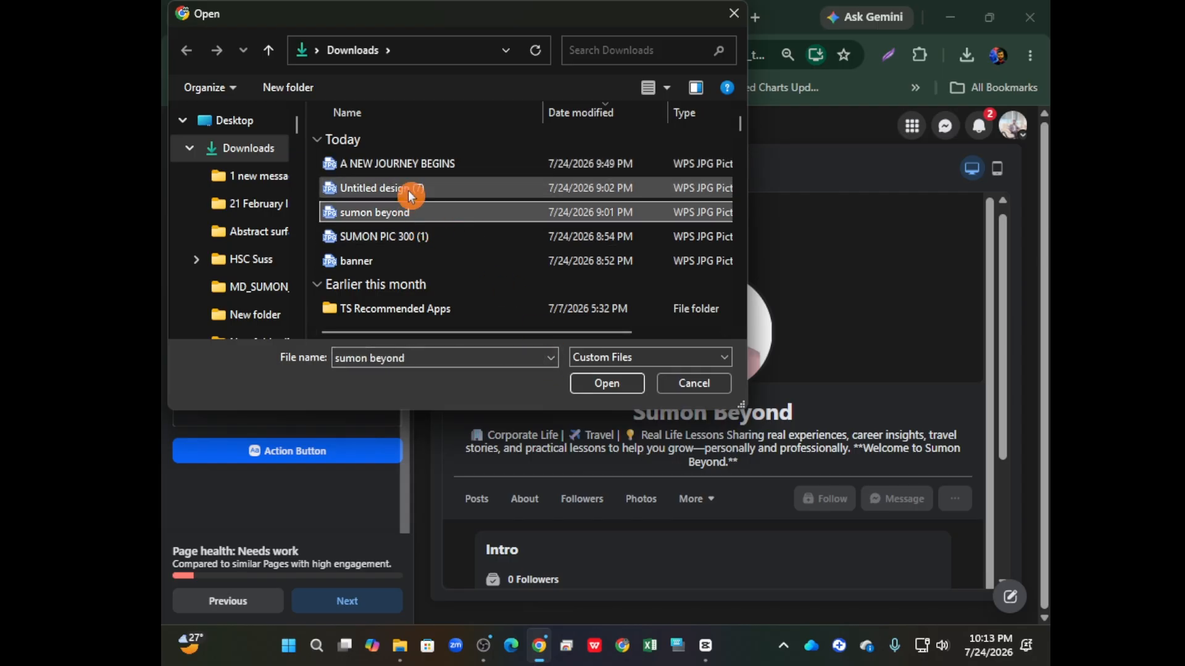
pyautogui.click(399, 188)
pyautogui.click(594, 385)
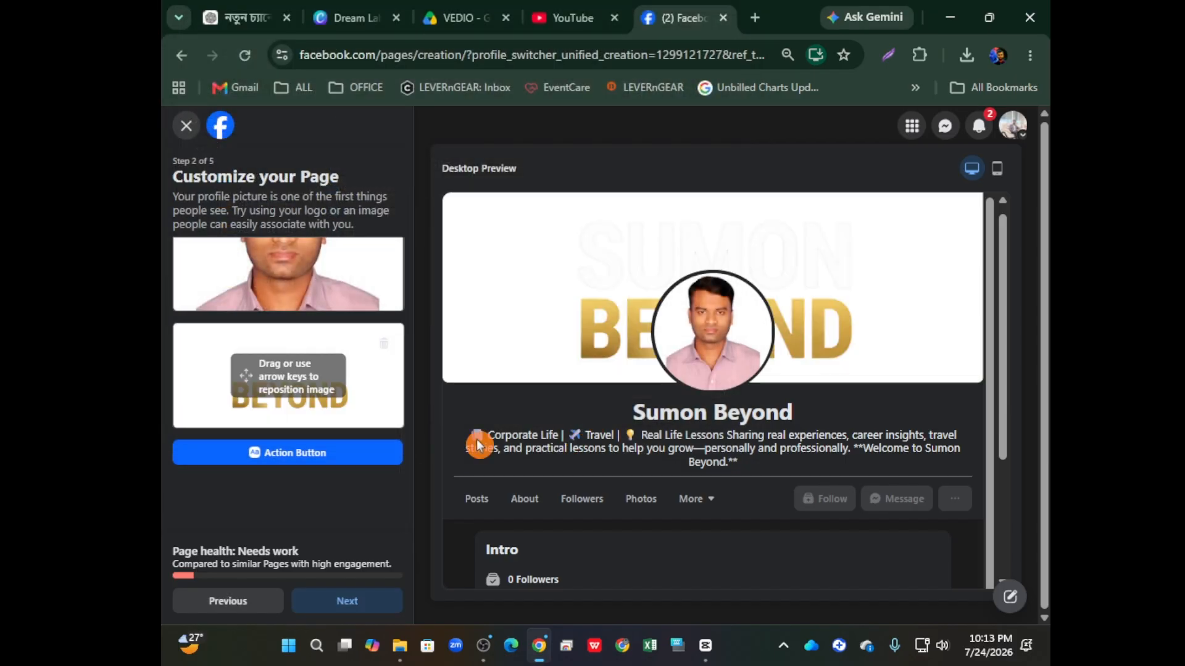
pyautogui.moveTo(295, 389); pyautogui.dragTo(297, 374)
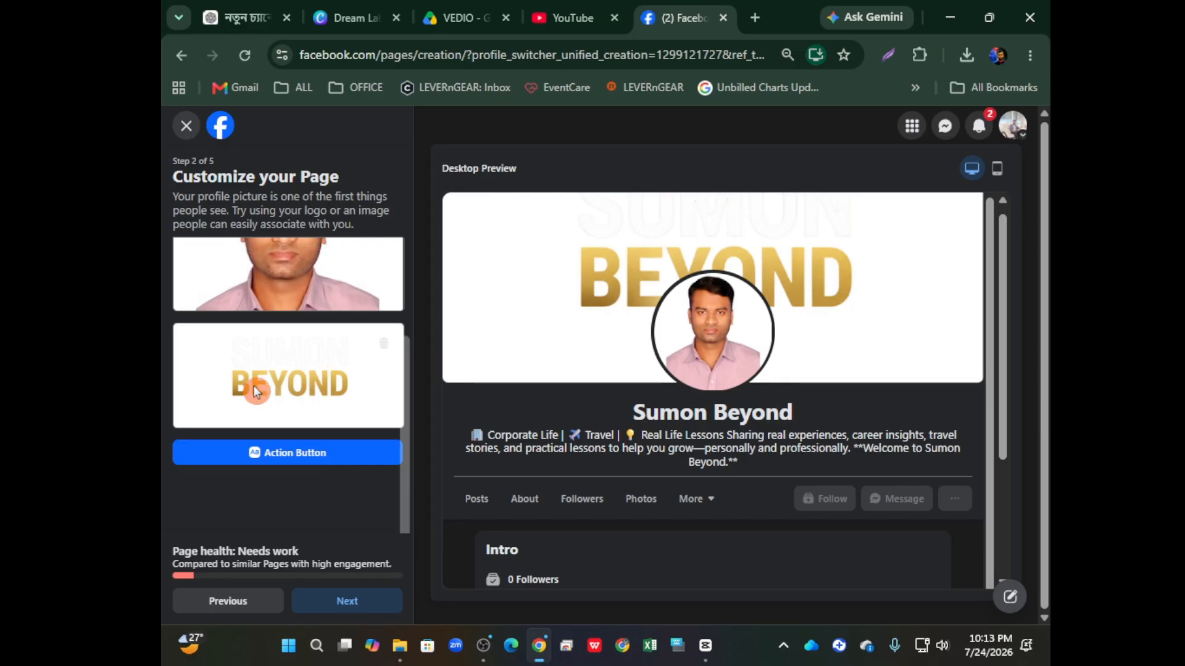
pyautogui.click(385, 345)
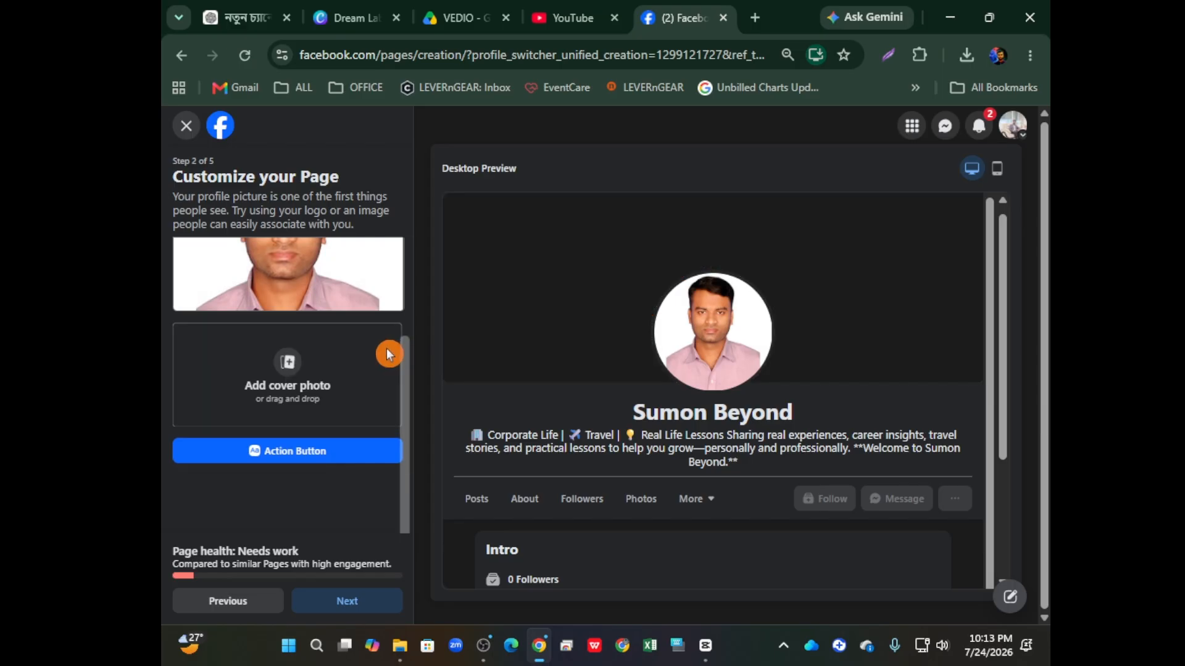
# Upload the banner image as the cover and check mobile and desktop previews.
pyautogui.click(287, 371)
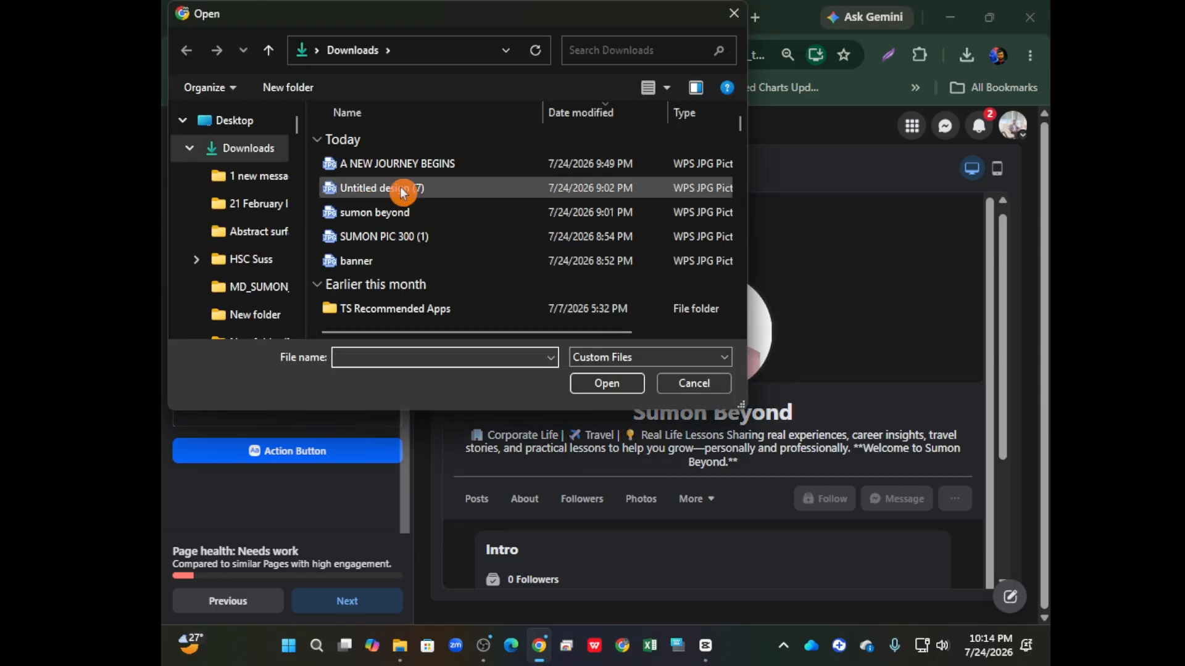
pyautogui.click(402, 213)
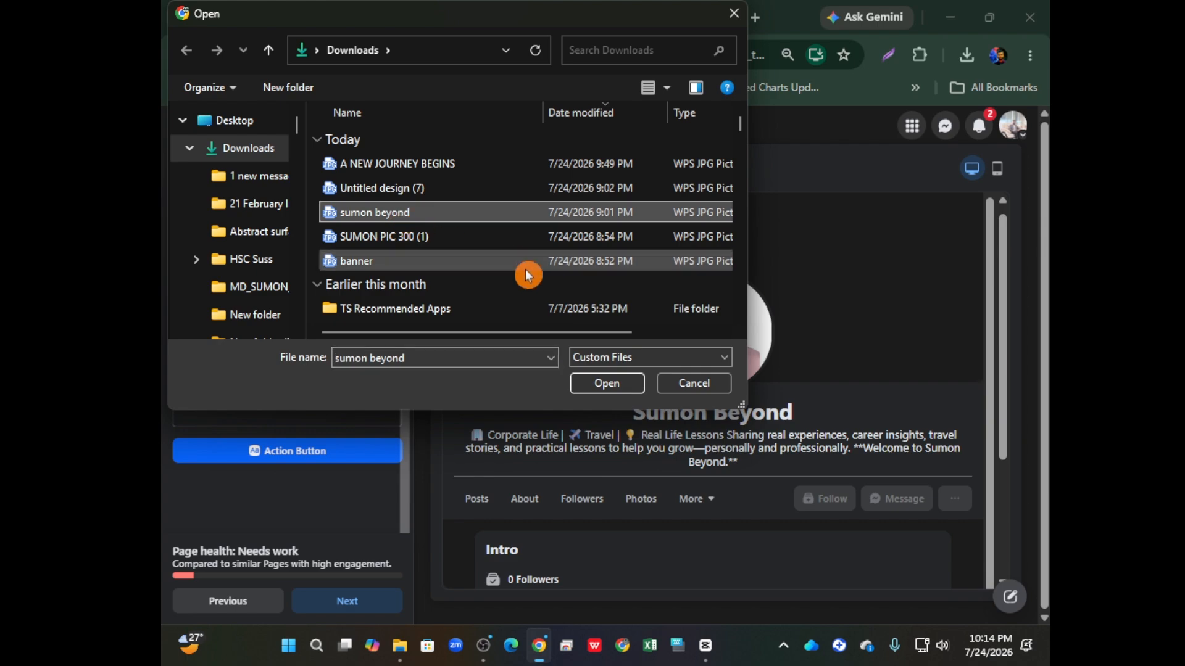
pyautogui.click(436, 262)
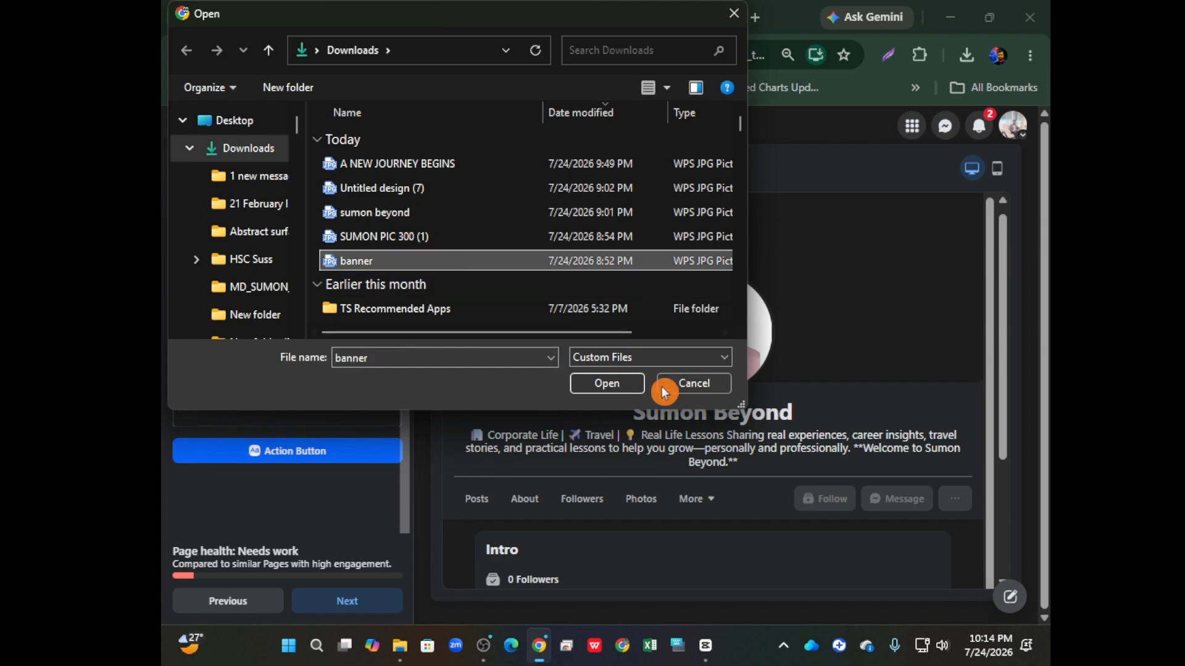
pyautogui.click(622, 387)
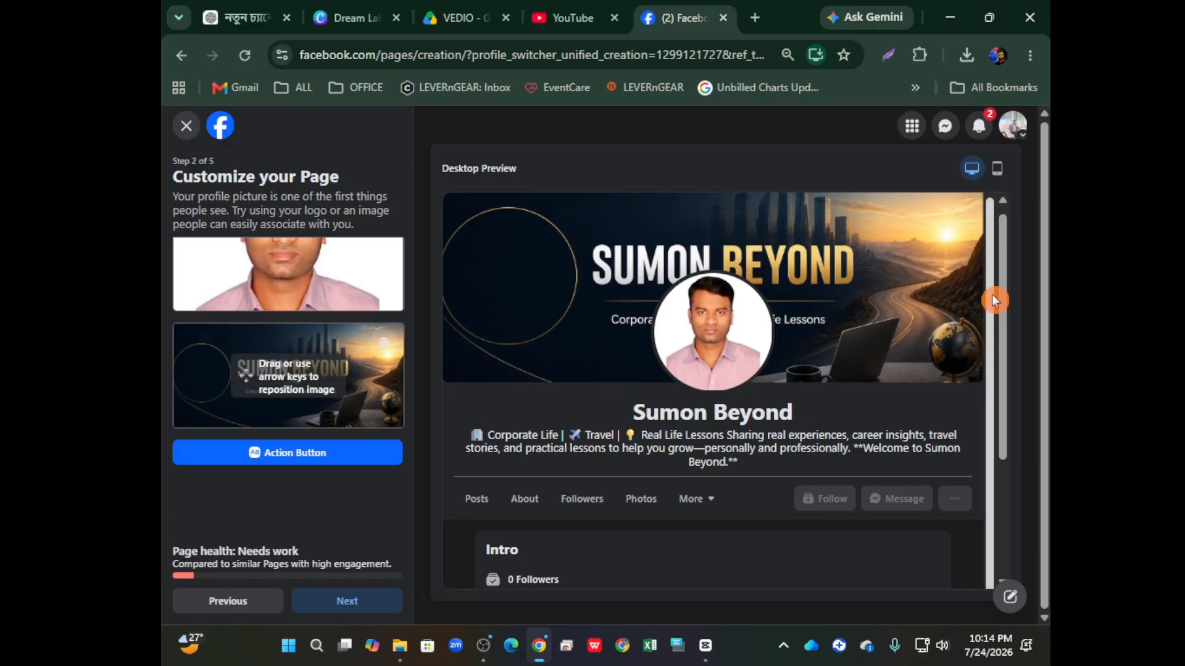
pyautogui.click(995, 169)
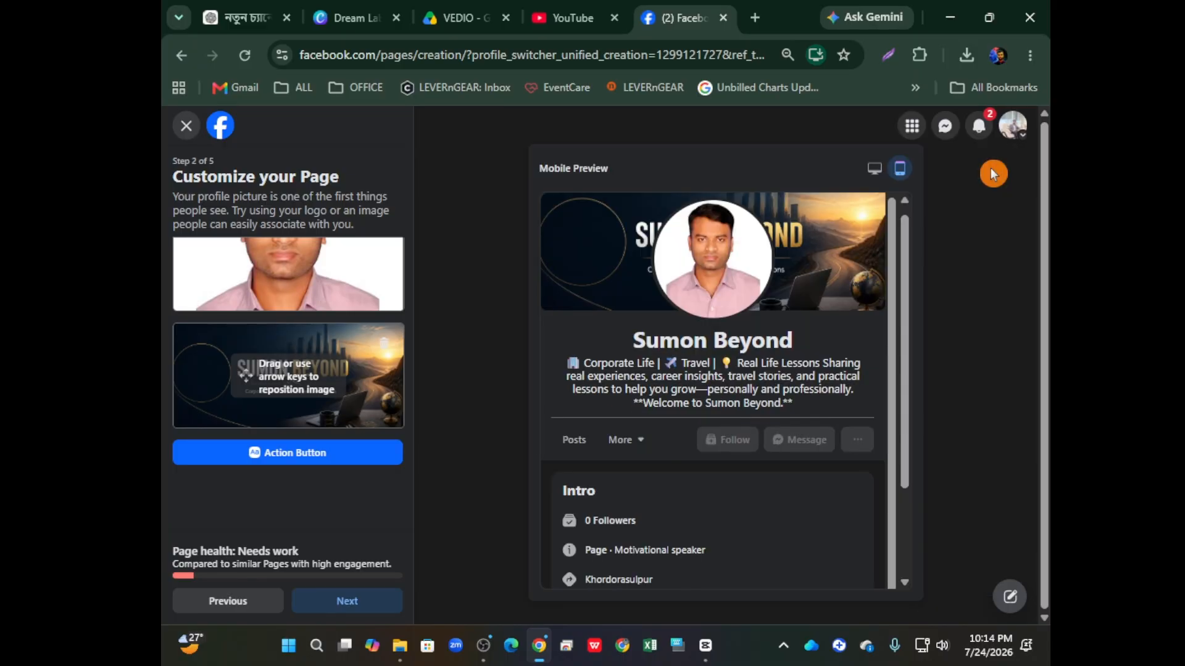
pyautogui.click(874, 169)
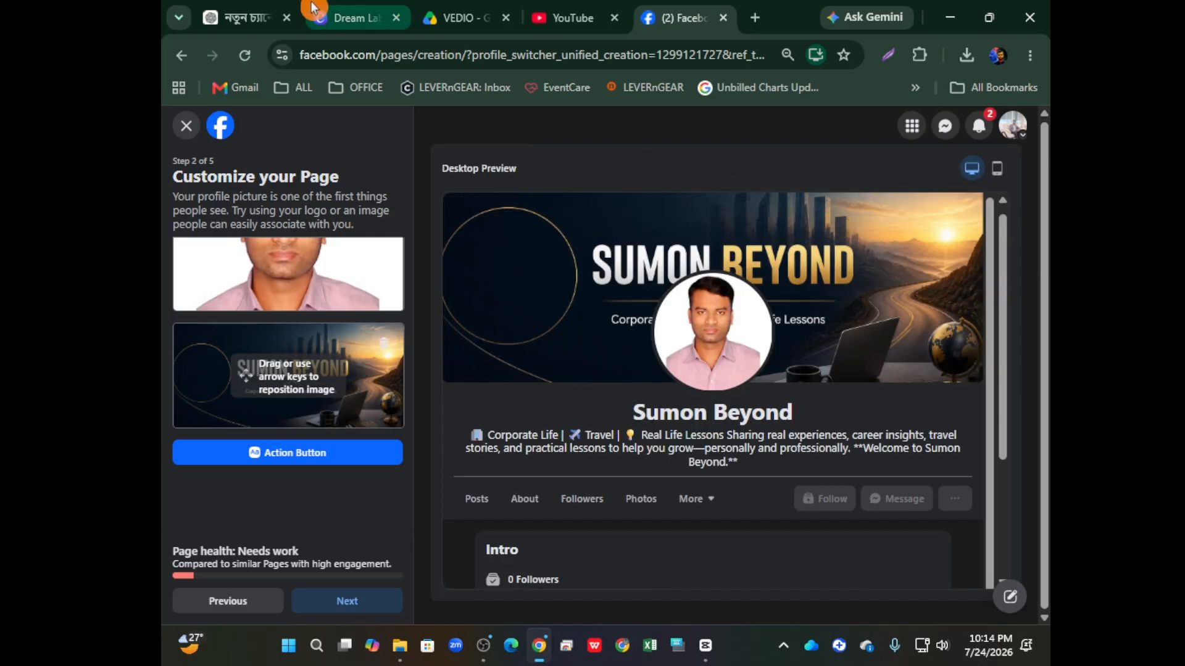
# Paste the ChatGPT cover prompt into Canva Dream Lab and generate images.
pyautogui.click(327, 16)
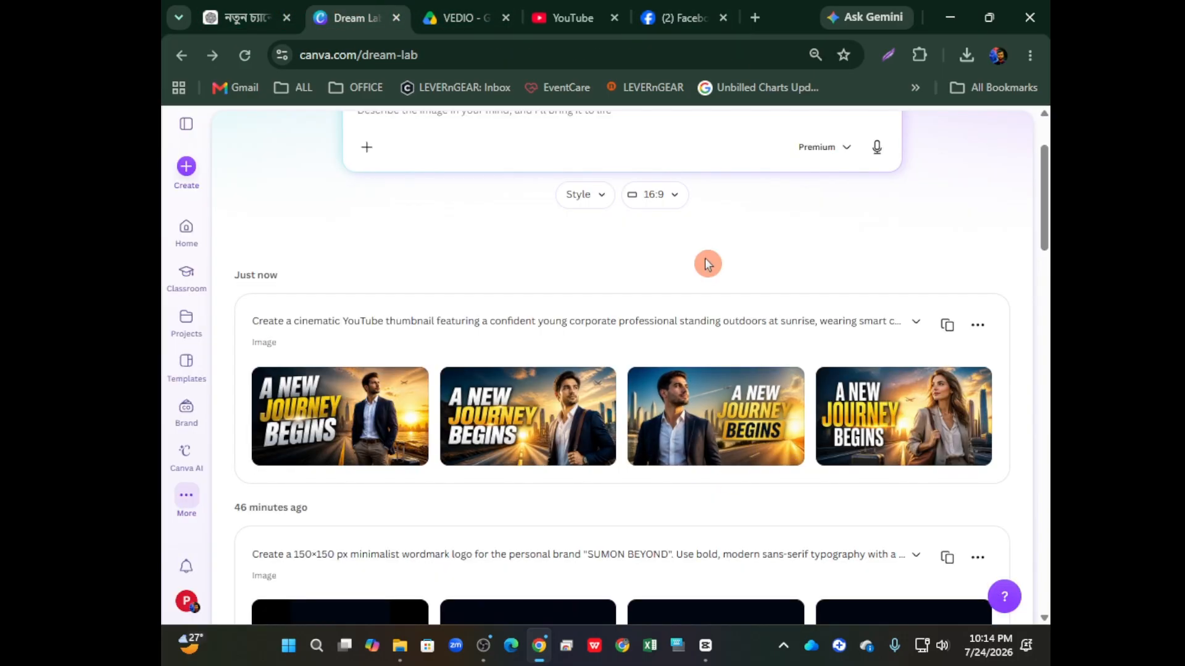
pyautogui.scroll(2, 614, 268)
pyautogui.click(498, 244)
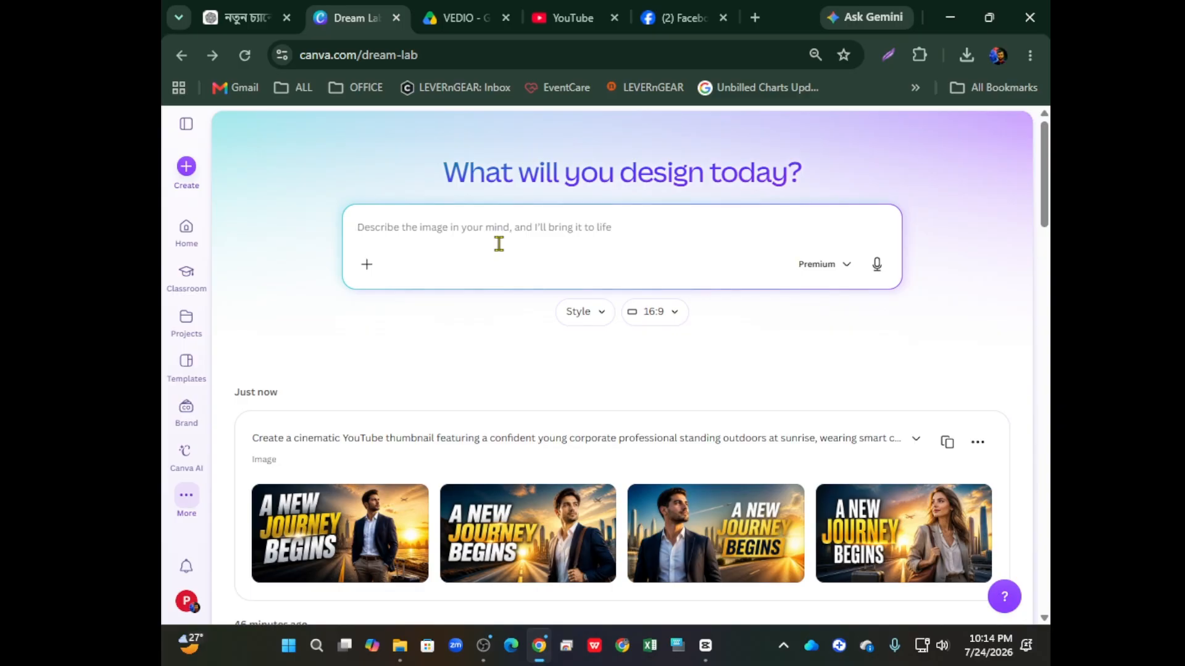
pyautogui.hotkey('ctrl', 'v')
pyautogui.click(883, 382)
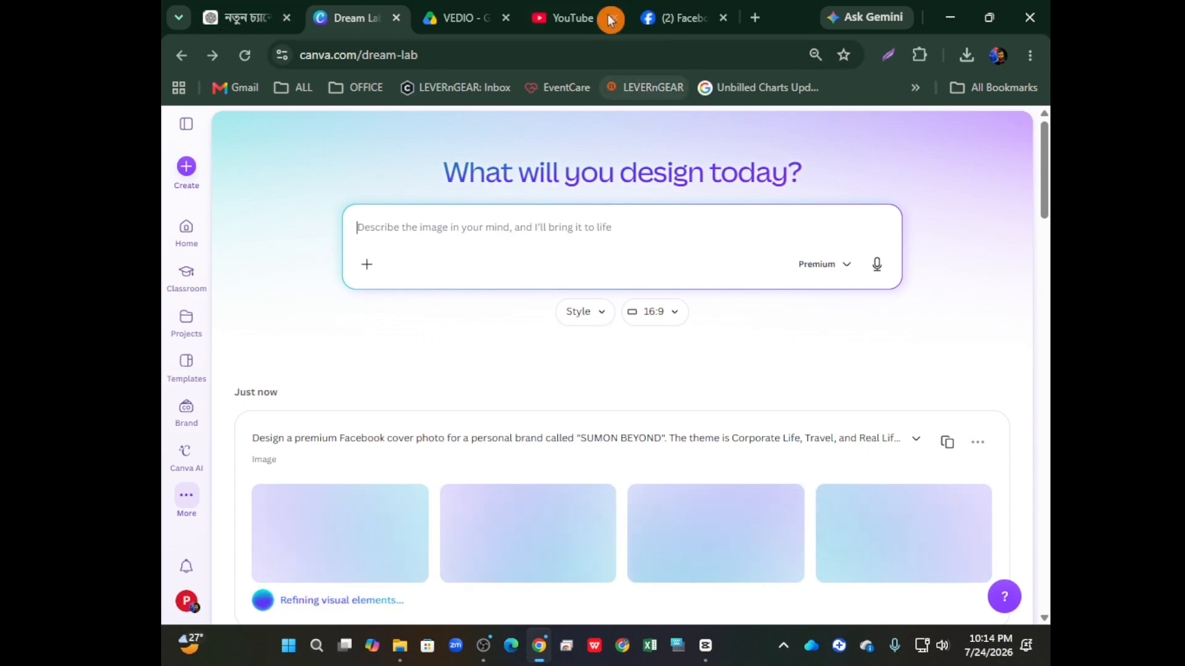
# Shift the Facebook cover image up, then check Canva's four generated designs.
pyautogui.click(670, 8)
pyautogui.moveTo(395, 385); pyautogui.dragTo(367, 365)
pyautogui.scroll(-2, 299, 518)
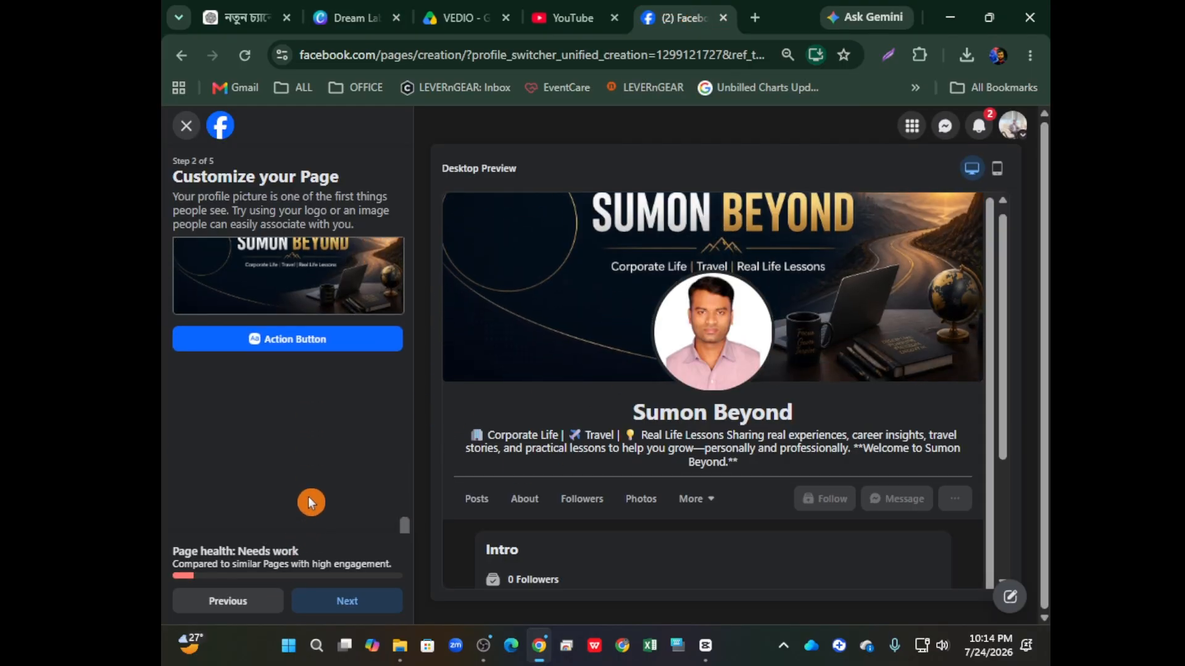
pyautogui.scroll(3, 309, 496)
pyautogui.click(348, 17)
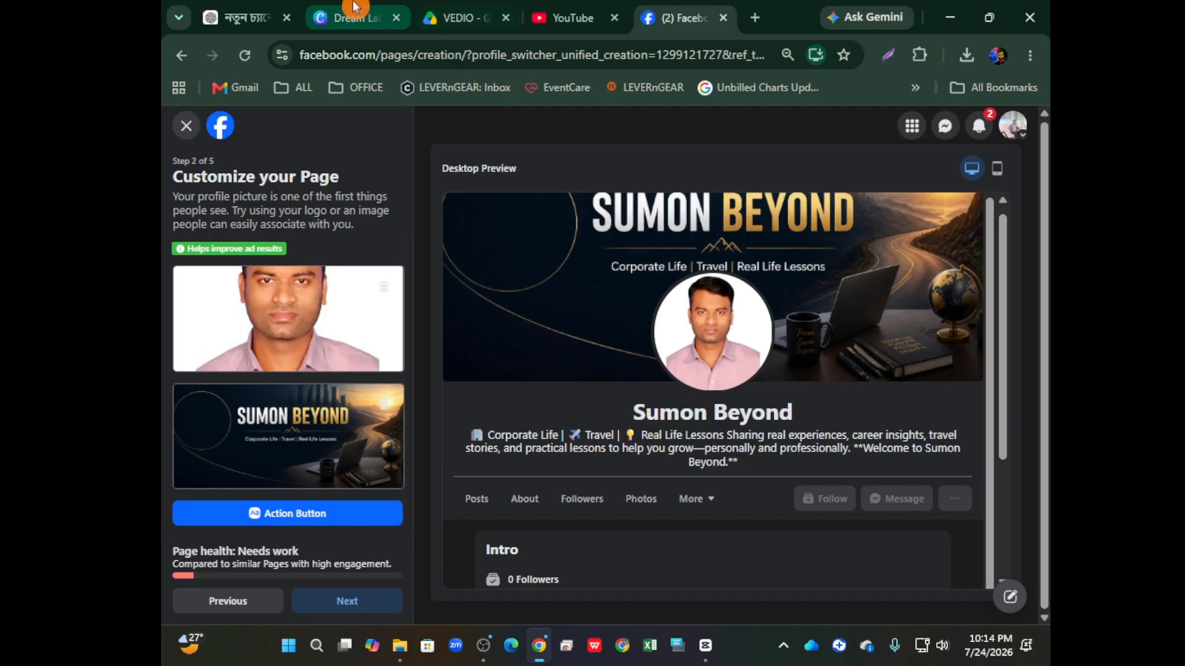
pyautogui.scroll(-2, 617, 413)
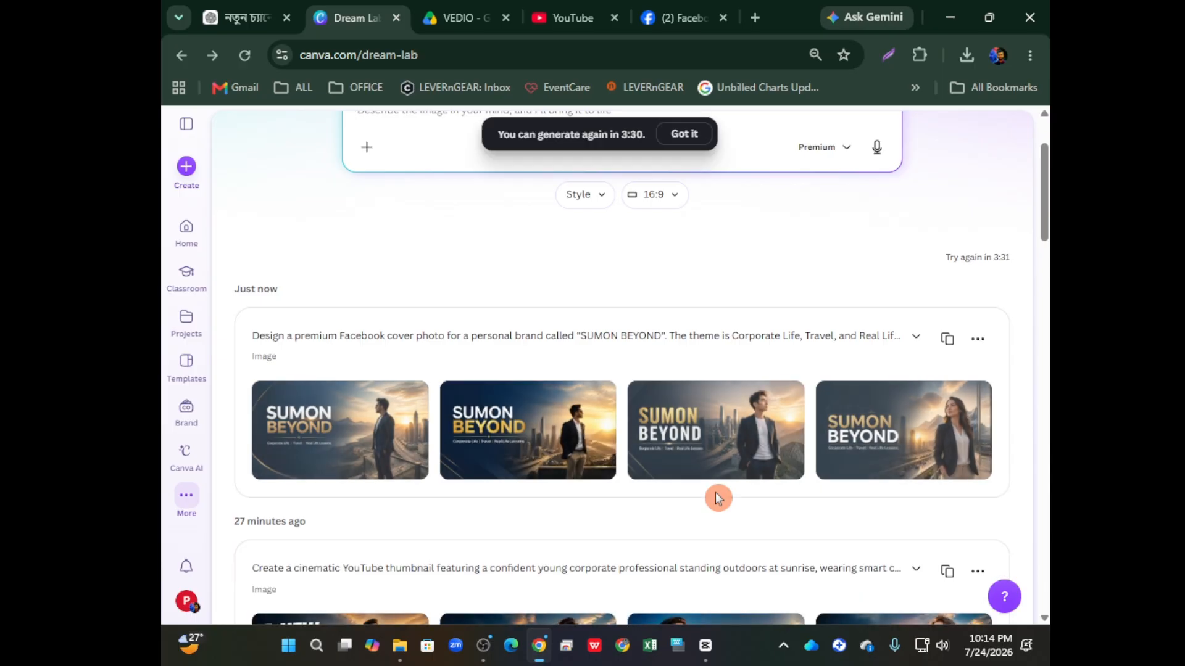
# Open the first SUMON BEYOND Dream Lab image as a 1680×944 px Canva design.
pyautogui.click(308, 422)
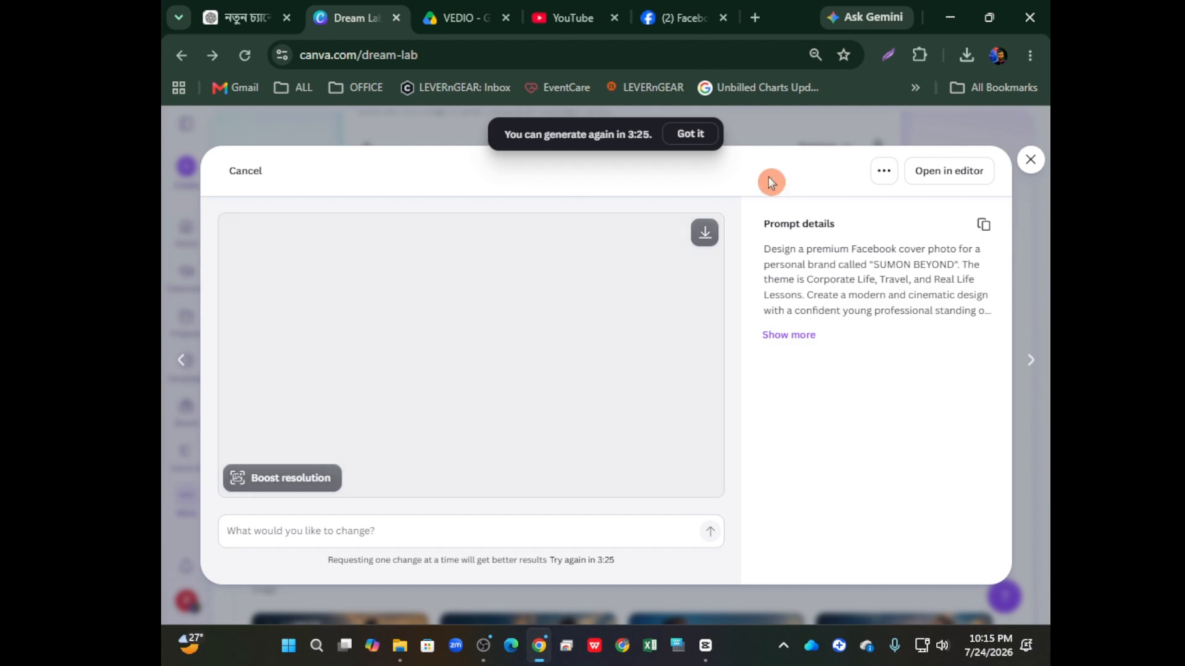
pyautogui.click(681, 139)
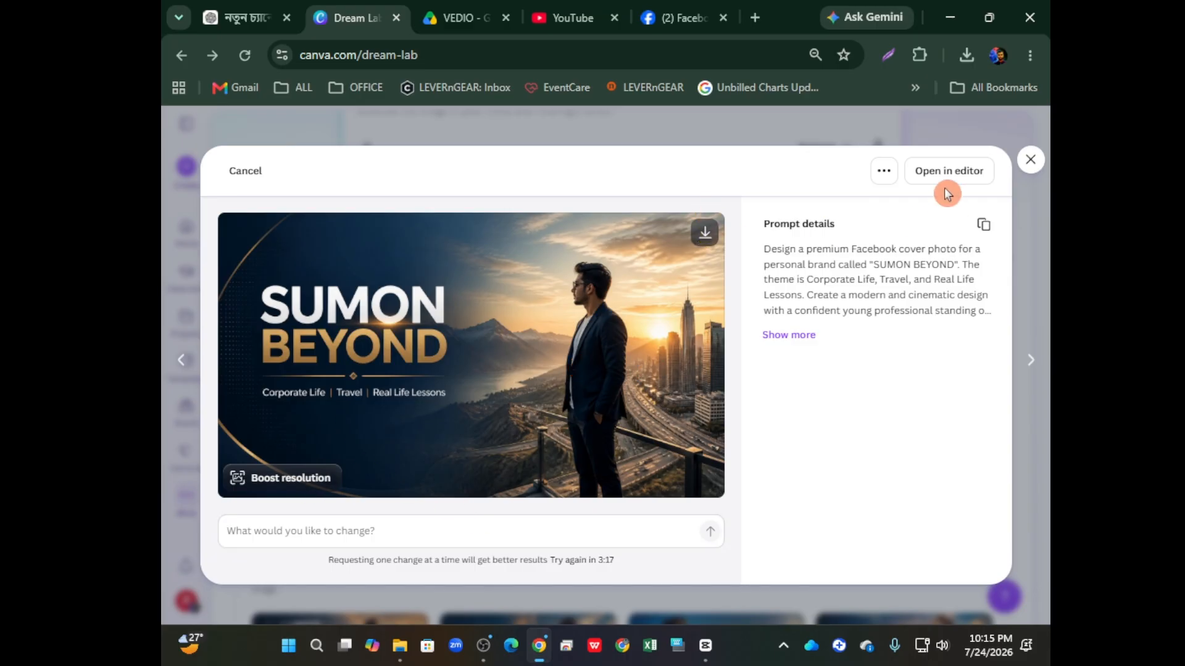
pyautogui.click(1031, 159)
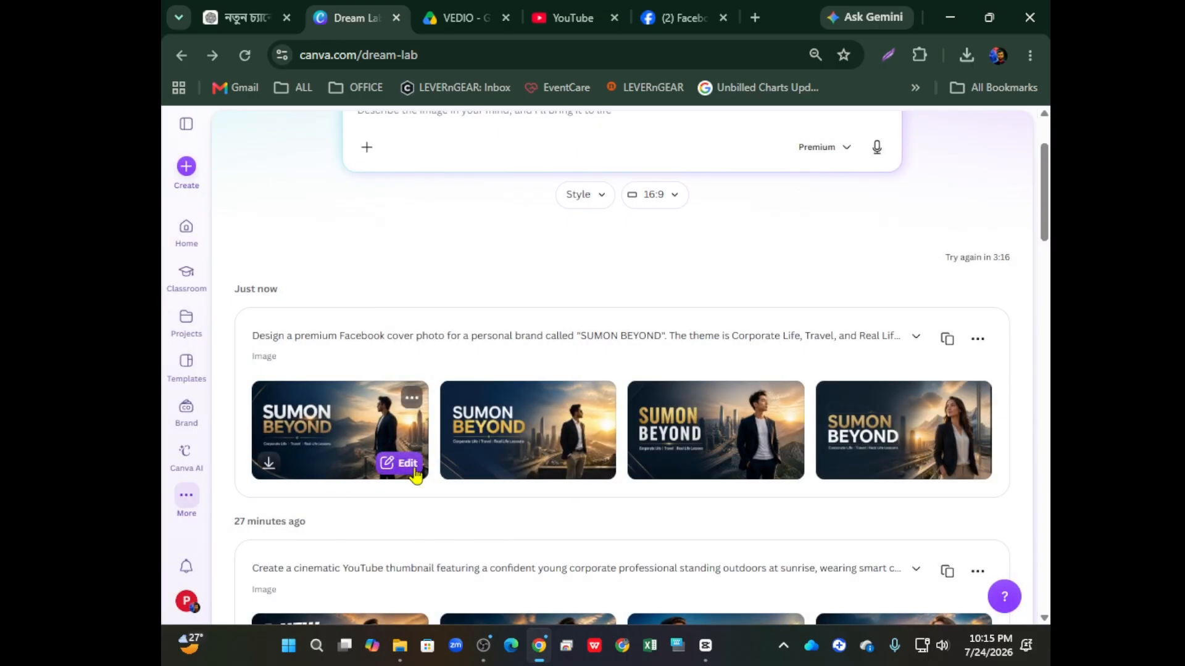
pyautogui.click(398, 461)
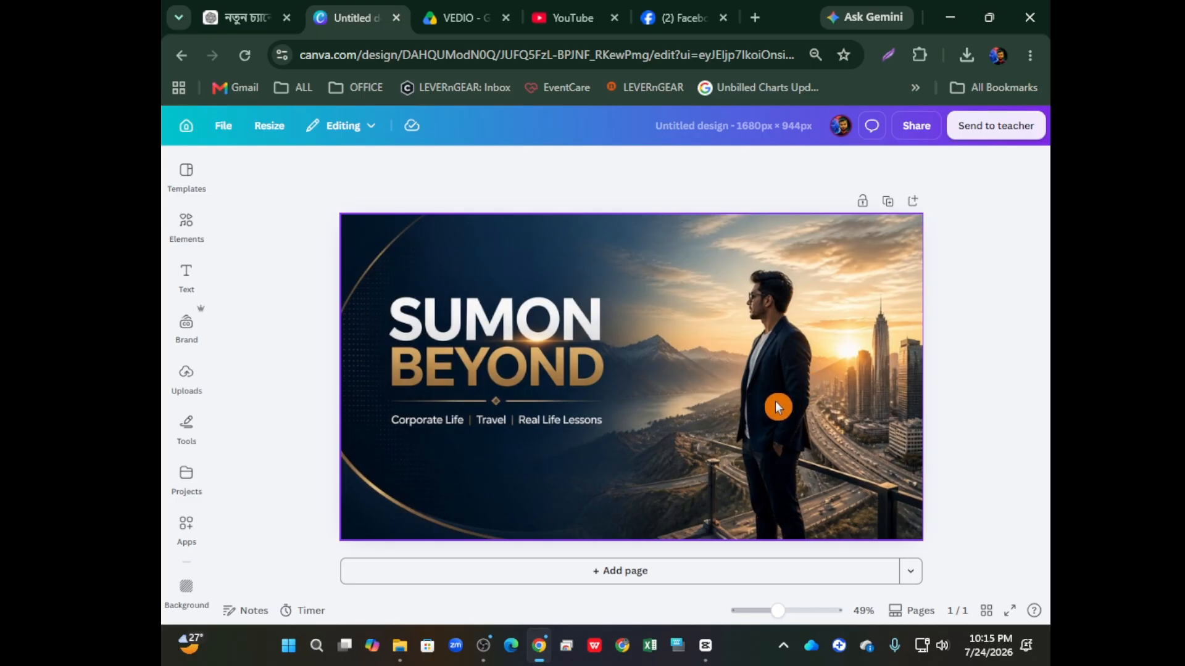
pyautogui.click(775, 402)
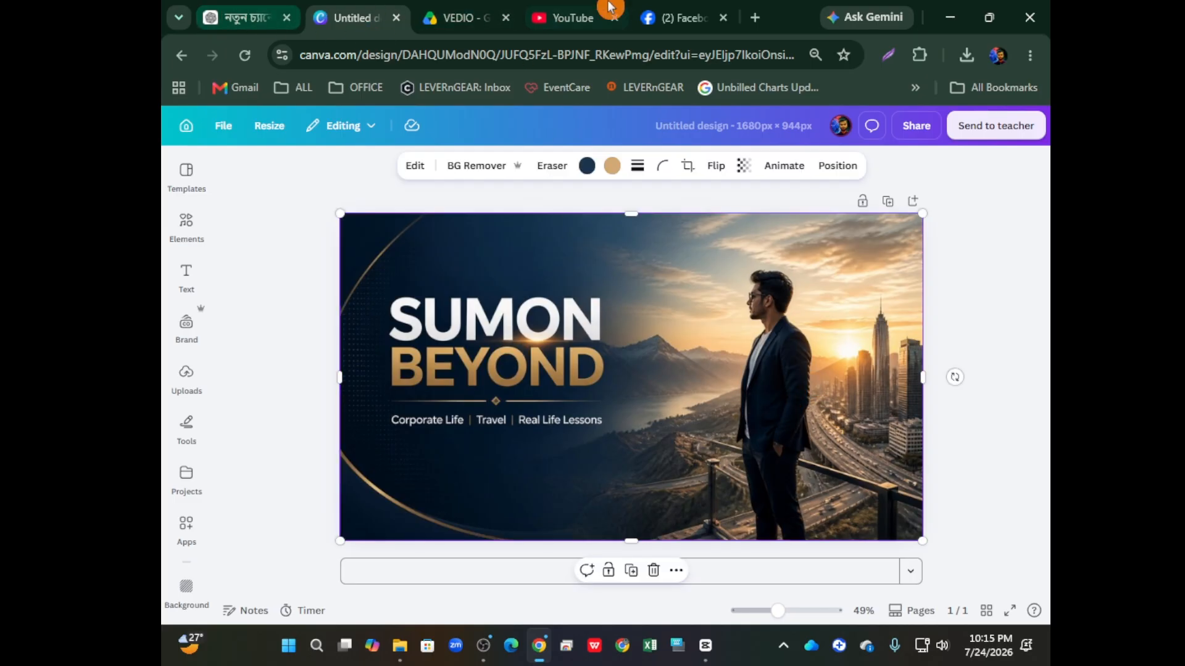
pyautogui.click(679, 15)
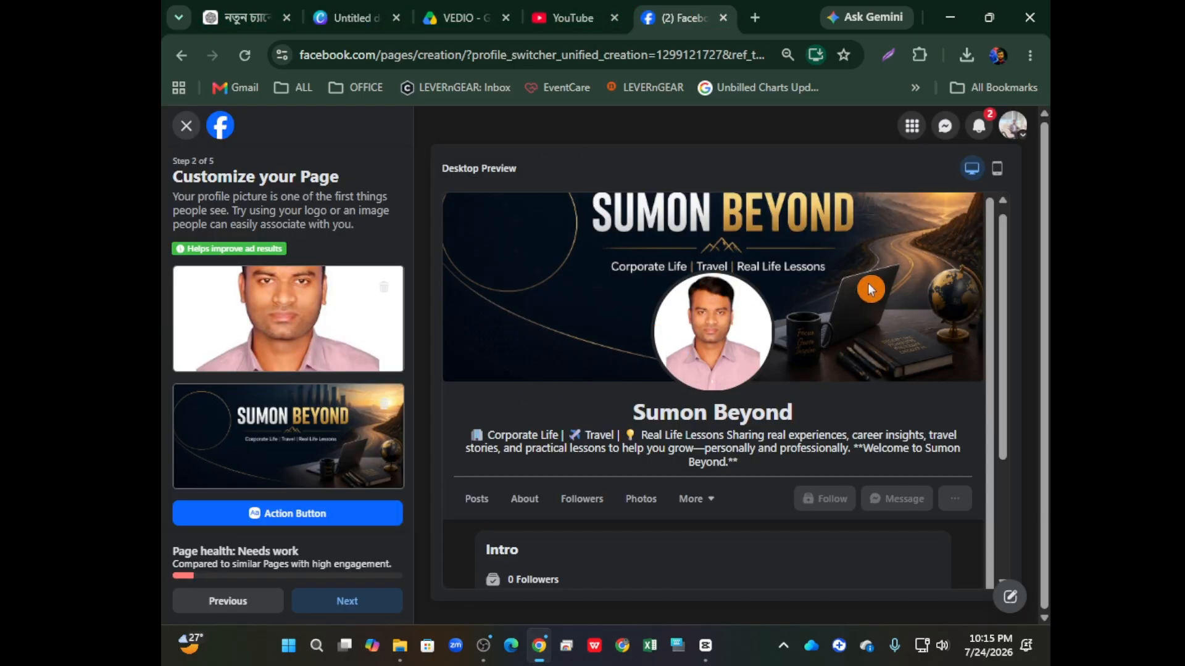
# Advance to the WhatsApp step and choose Bangladesh +880 as the country code.
pyautogui.scroll(1, 868, 287)
pyautogui.scroll(-3, 358, 426)
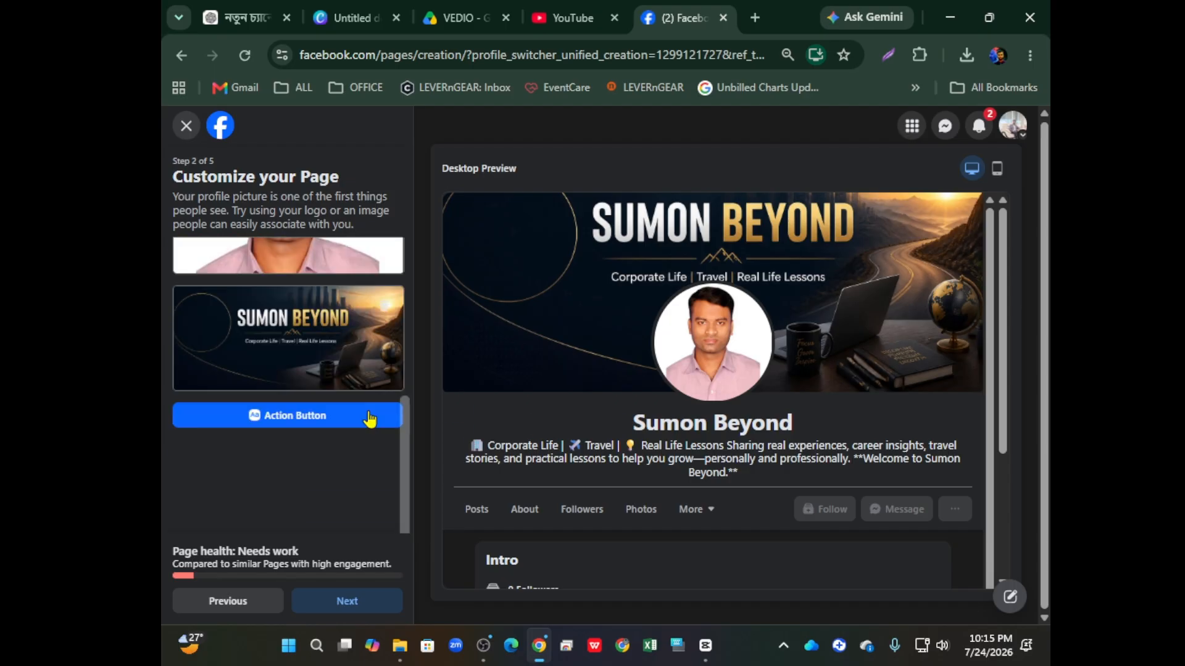
pyautogui.click(325, 601)
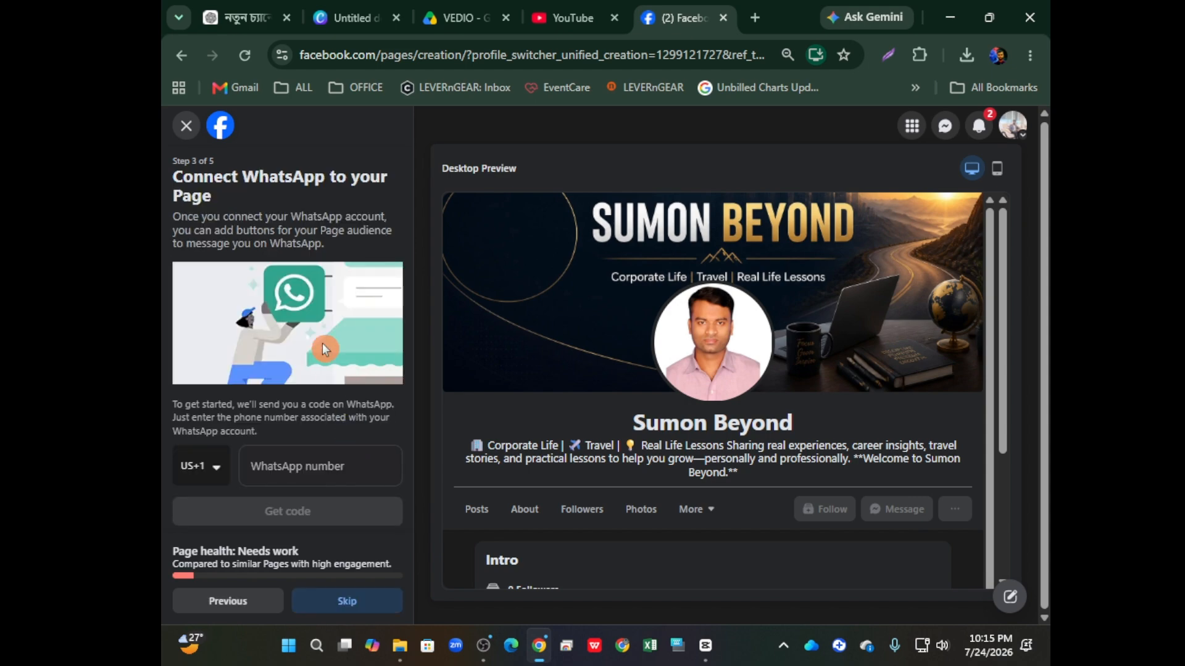
pyautogui.click(197, 468)
pyautogui.press('b')
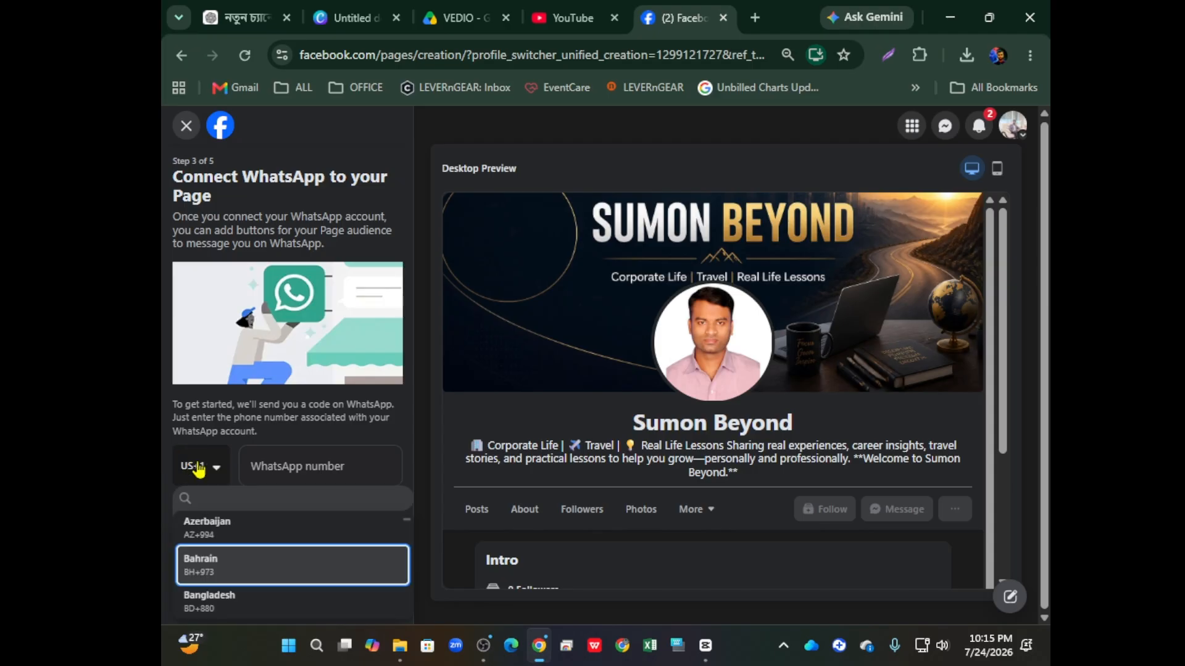
pyautogui.press('Down')
pyautogui.press('Return')
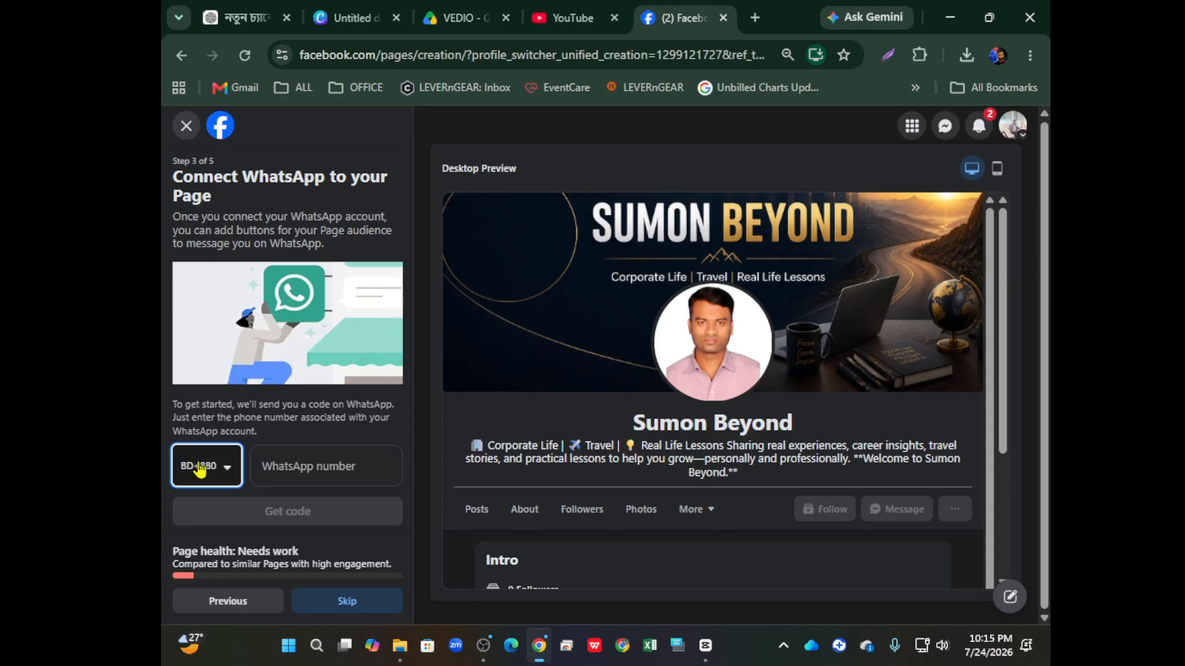
# Enter the WhatsApp number and verify it with the 5-digit code sent.
pyautogui.click(306, 472)
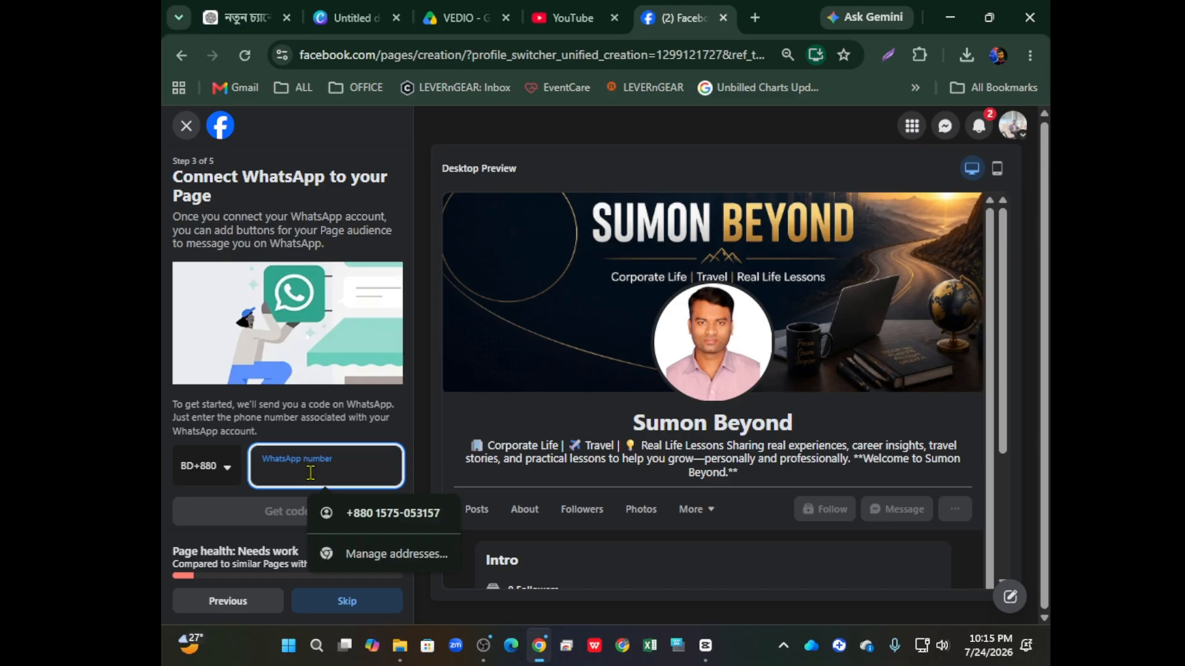
pyautogui.click(405, 518)
pyautogui.click(355, 475)
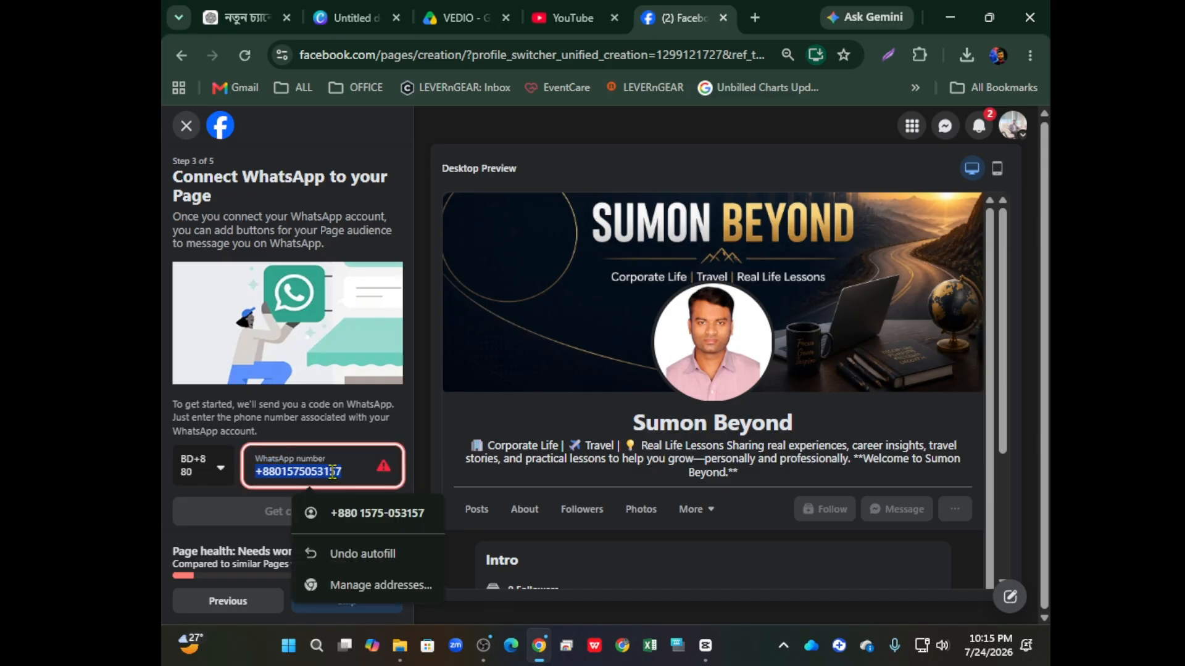
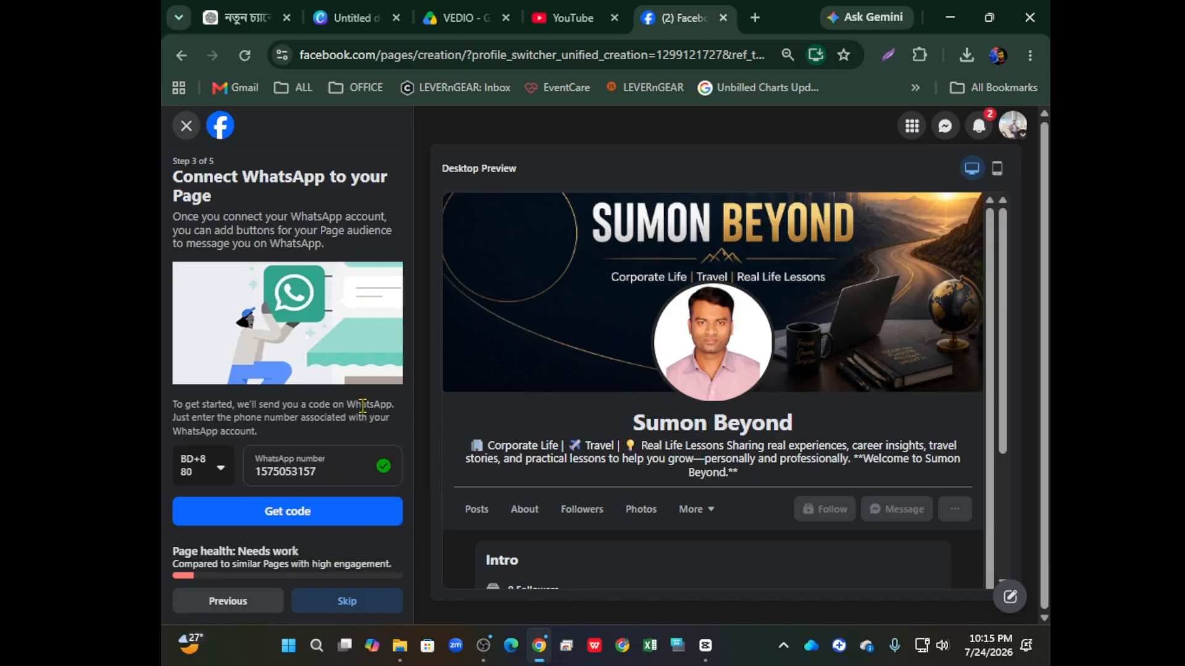
pyautogui.click(340, 516)
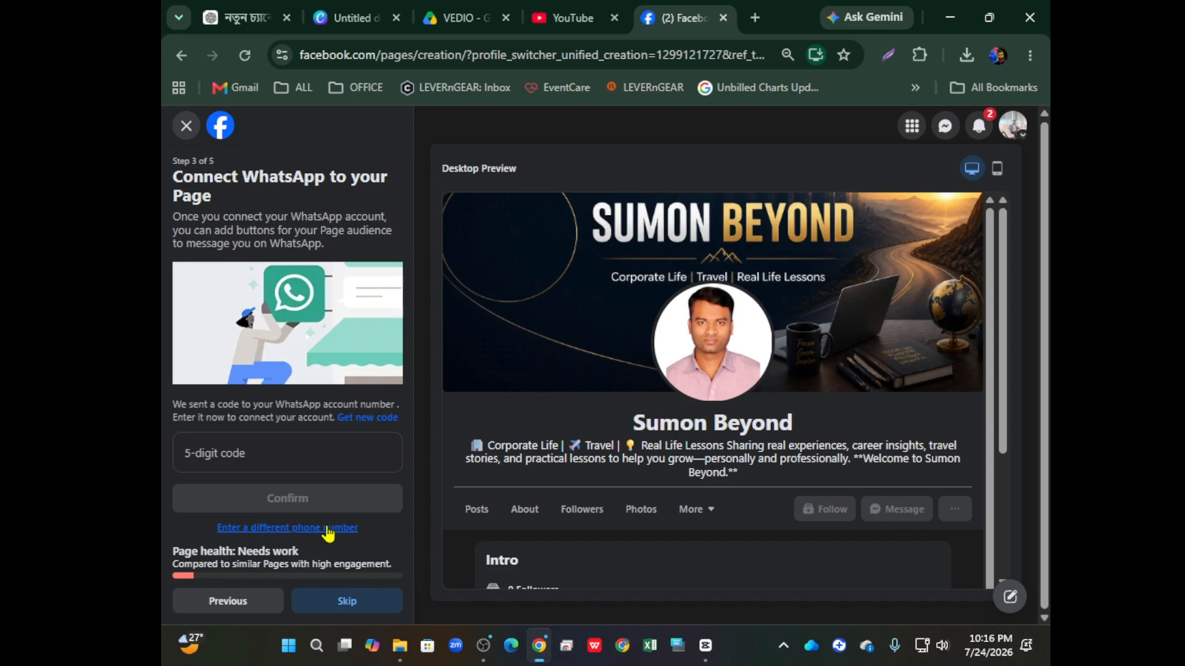
pyautogui.click(292, 449)
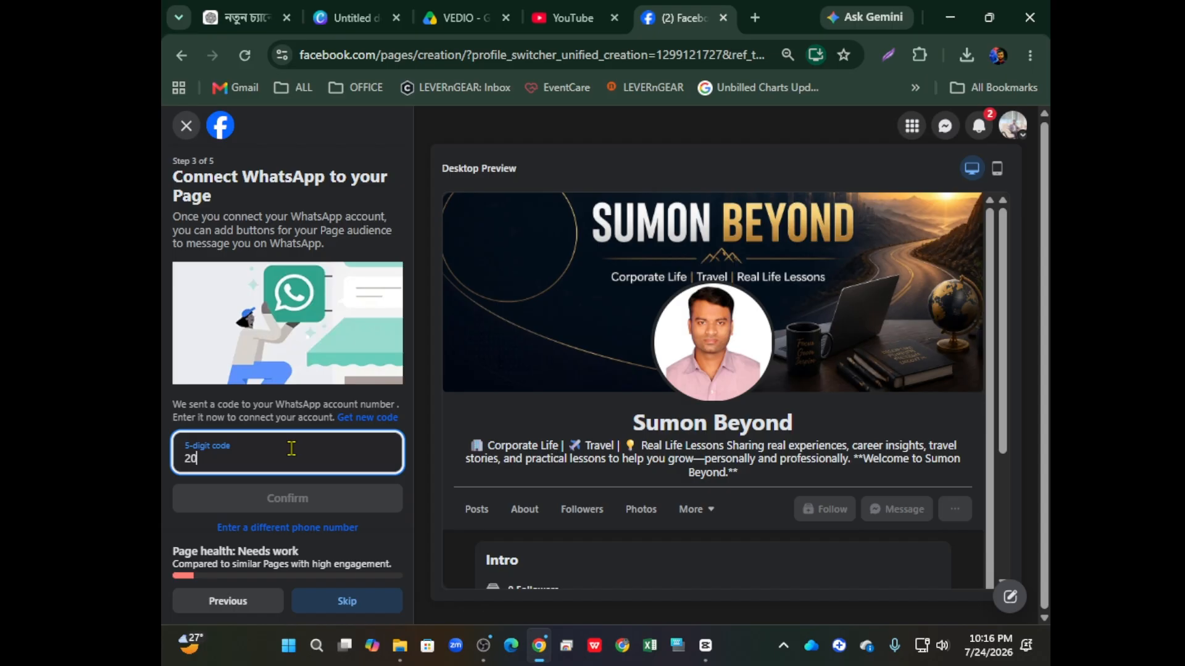
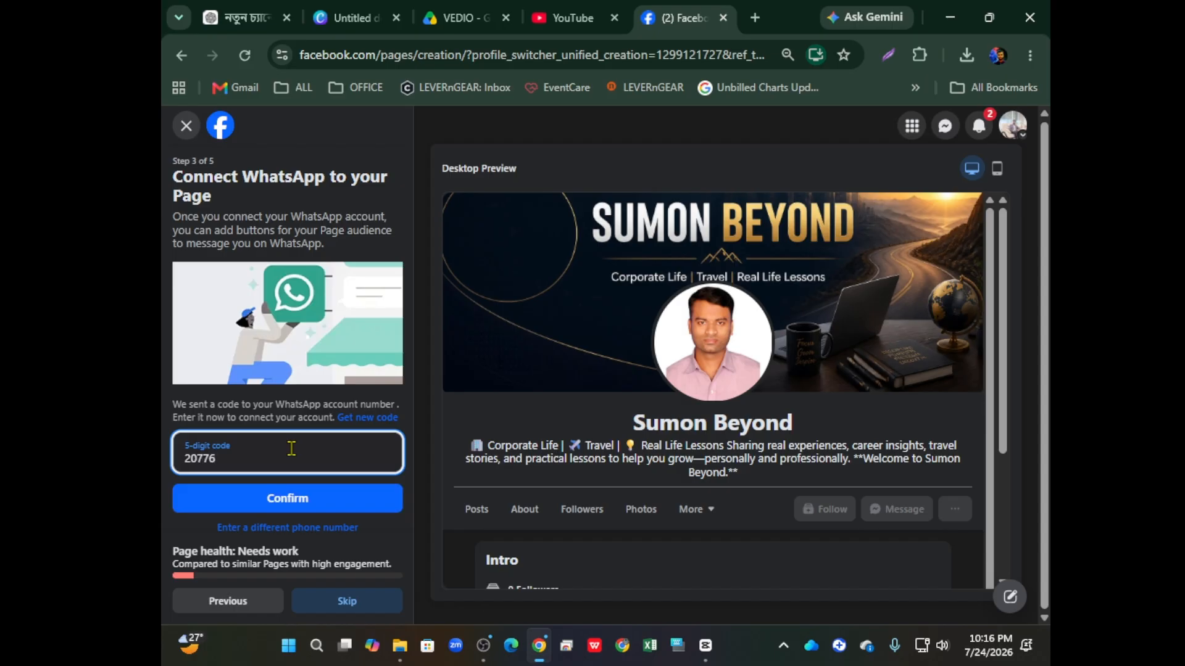
pyautogui.click(330, 497)
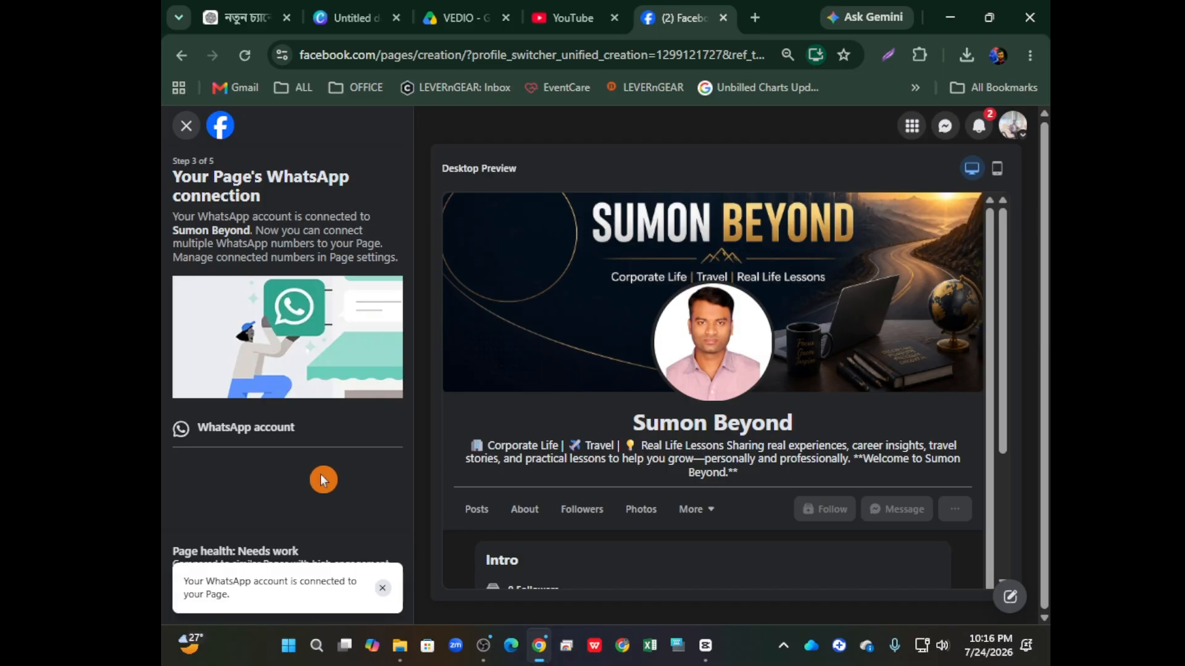
pyautogui.click(382, 588)
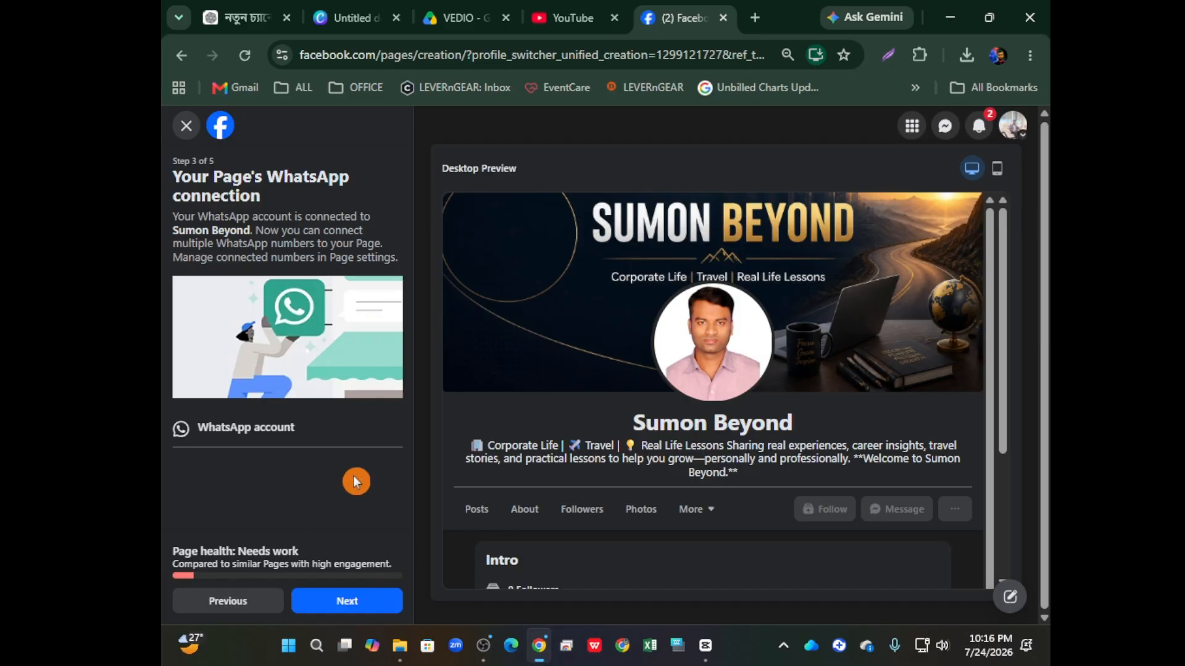
# Skip inviting friends and continue Page setup to Step 5 of 5.
pyautogui.click(359, 602)
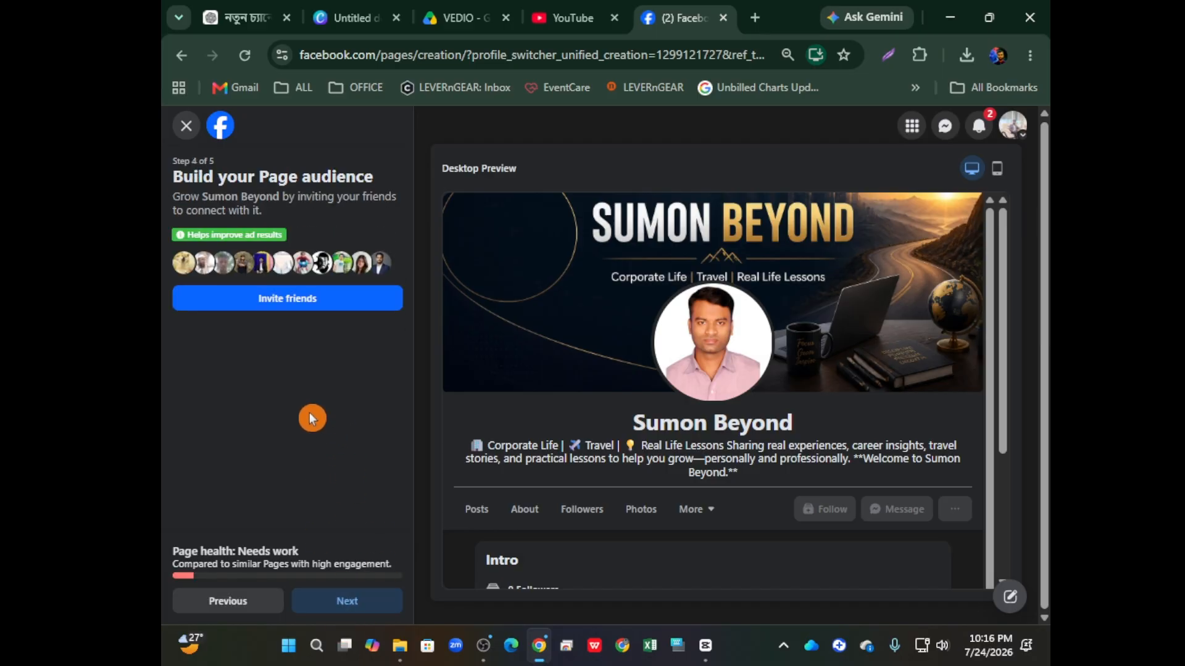
pyautogui.click(289, 302)
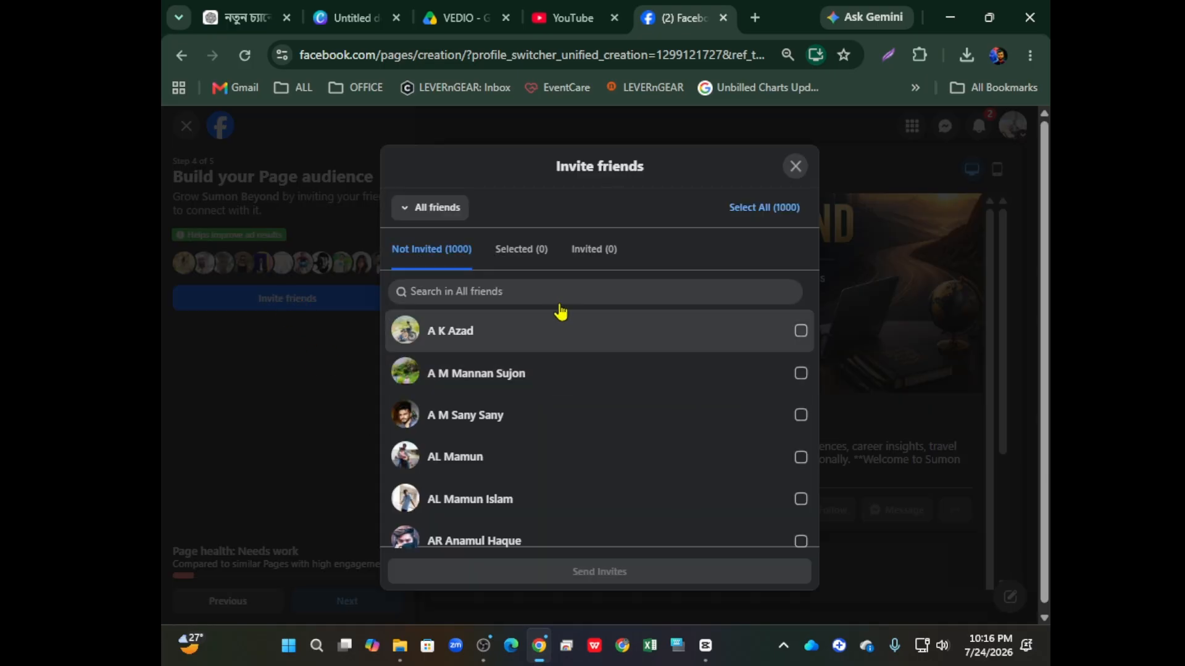
pyautogui.scroll(-3, 508, 344)
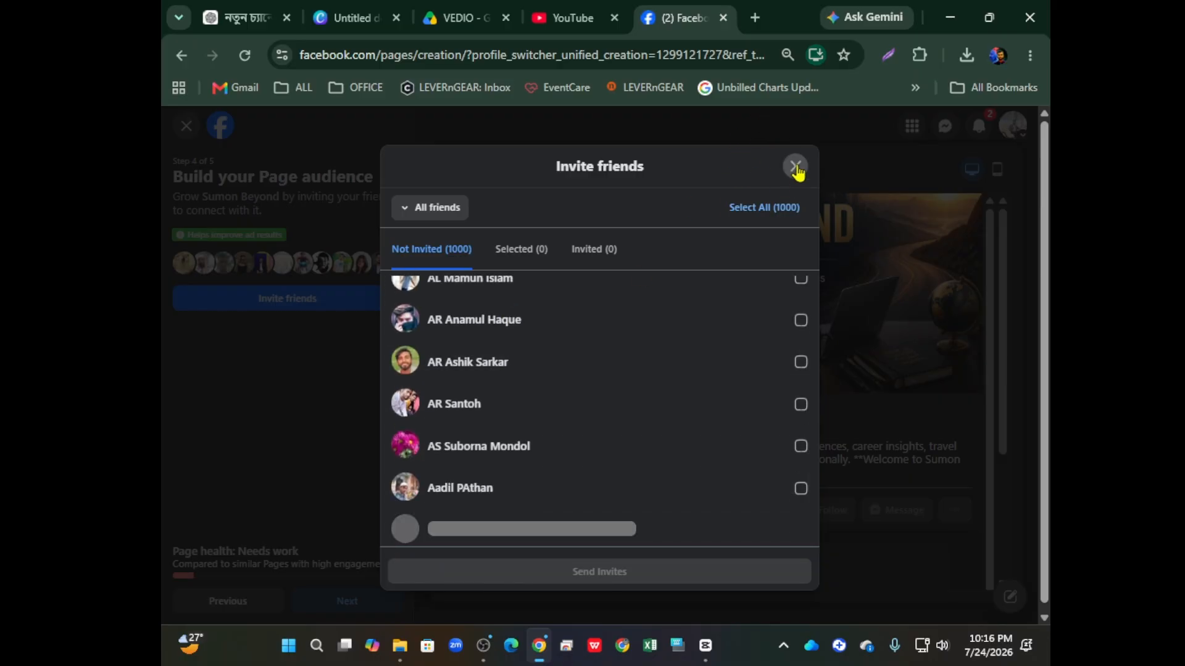
pyautogui.scroll(3, 563, 291)
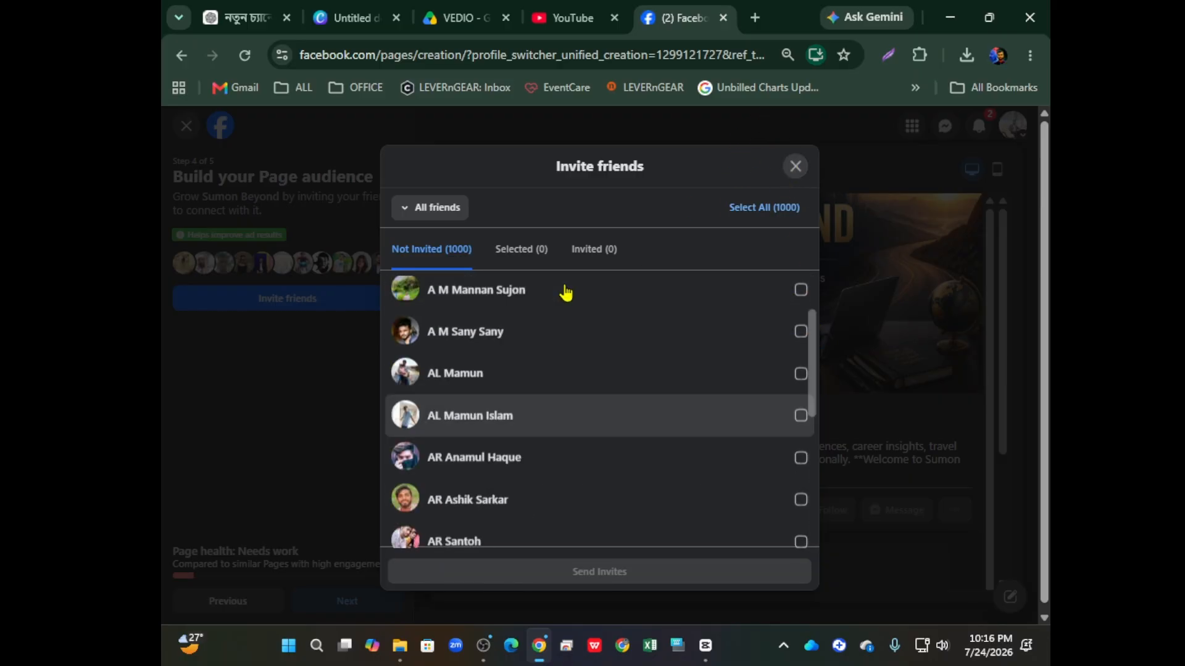
pyautogui.click(797, 167)
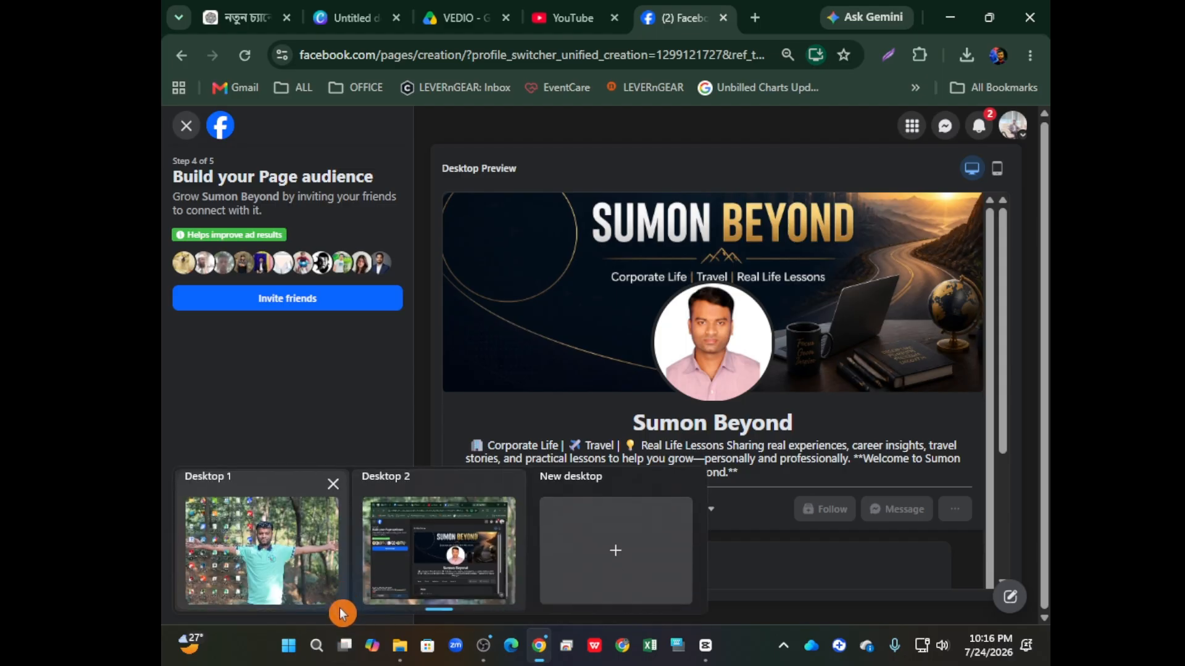
pyautogui.click(371, 603)
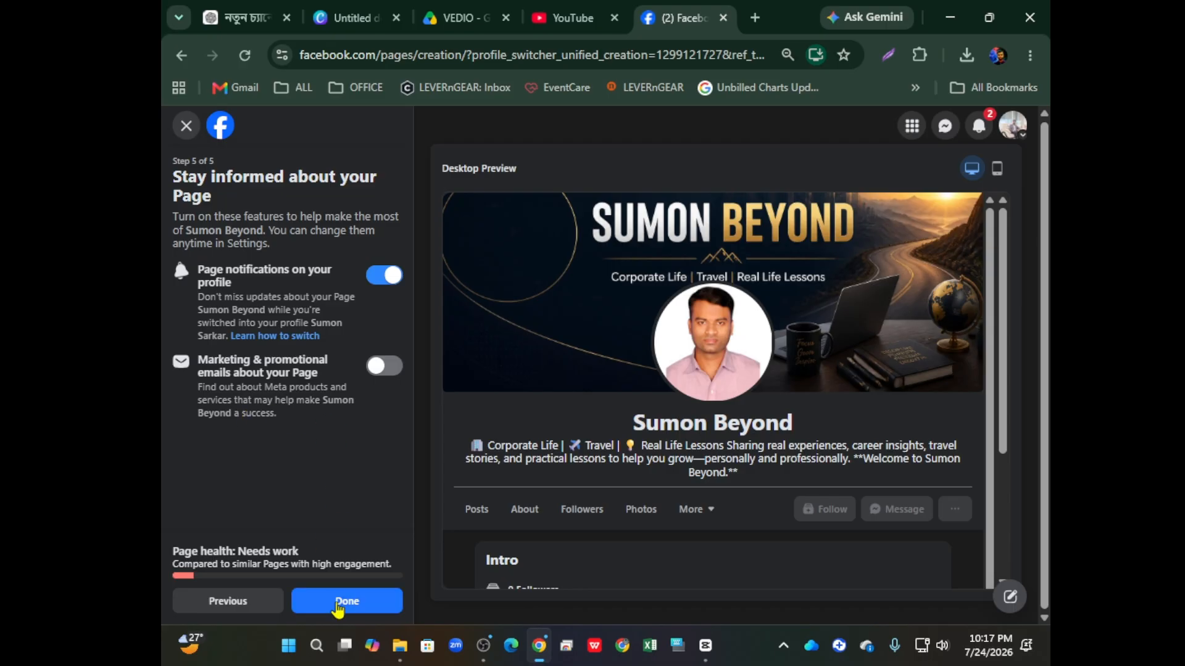
# Finish creating the Sumon Beyond Page.
pyautogui.click(338, 605)
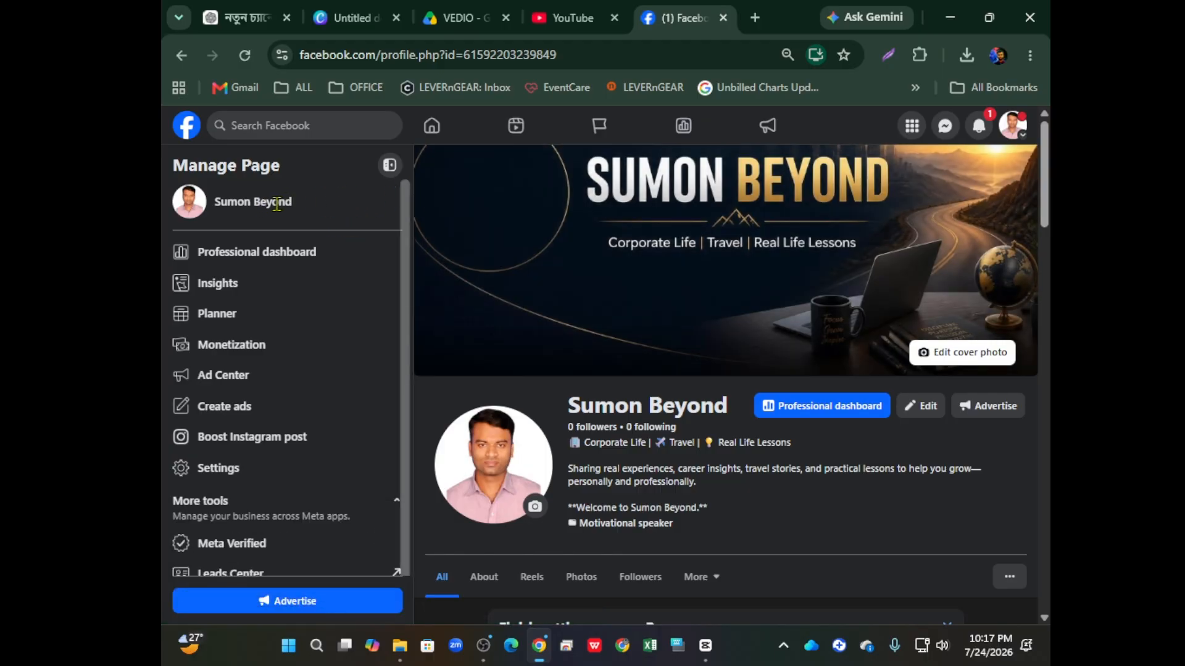
pyautogui.scroll(-5, 875, 266)
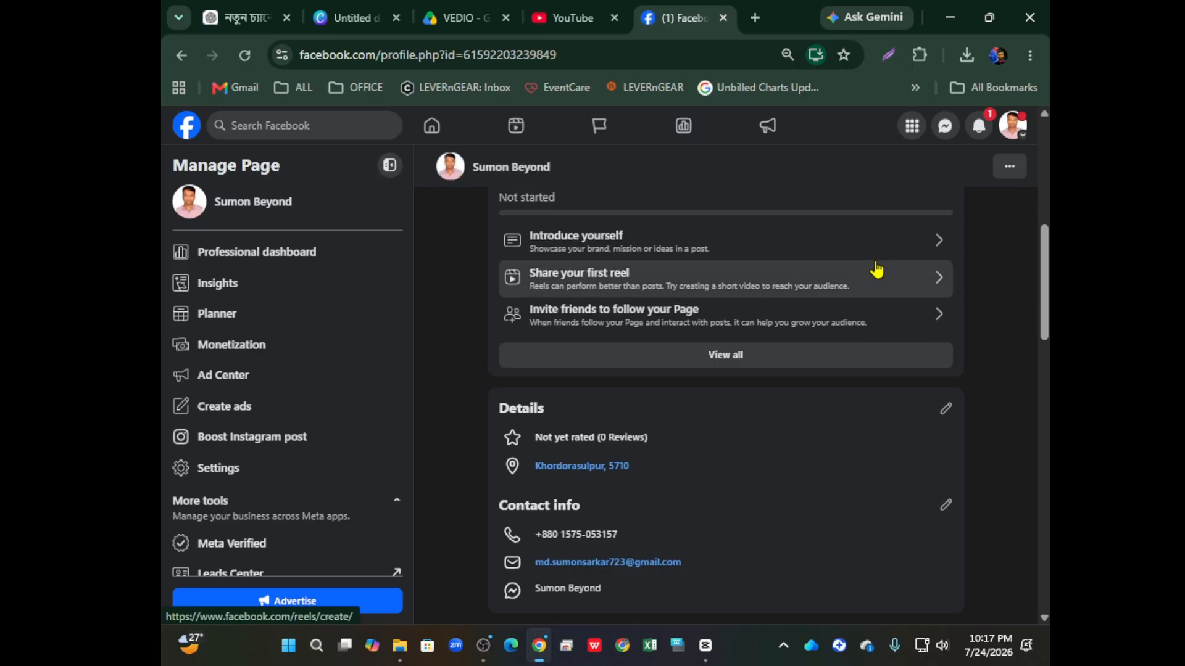
pyautogui.scroll(6, 876, 268)
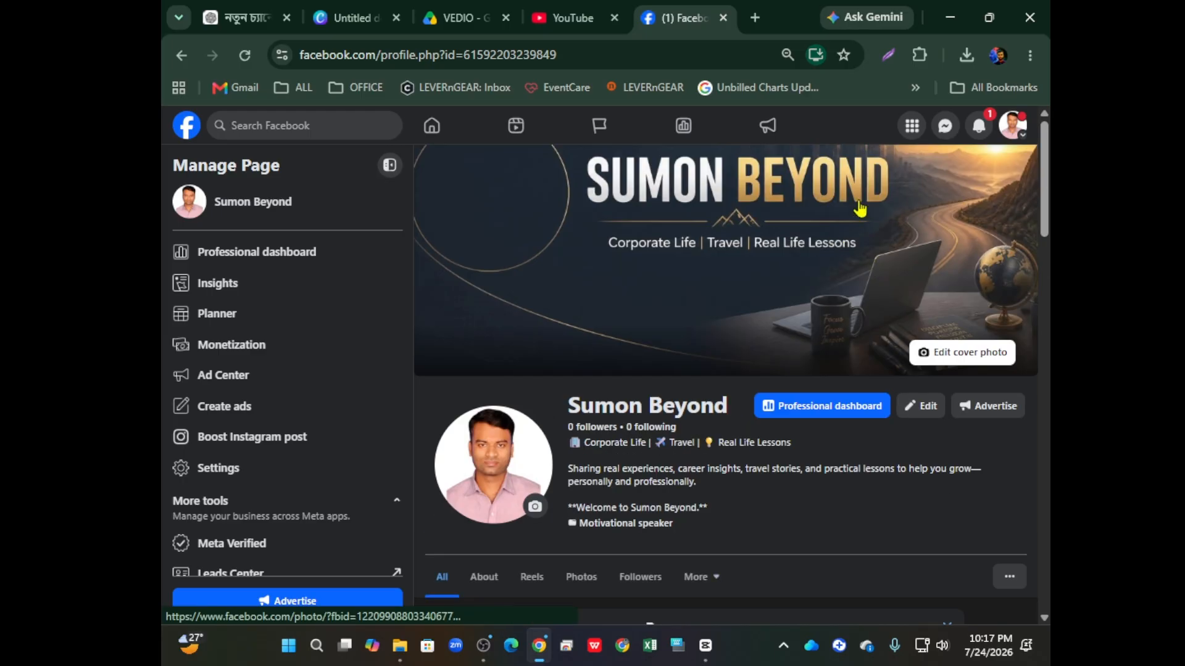
pyautogui.click(255, 212)
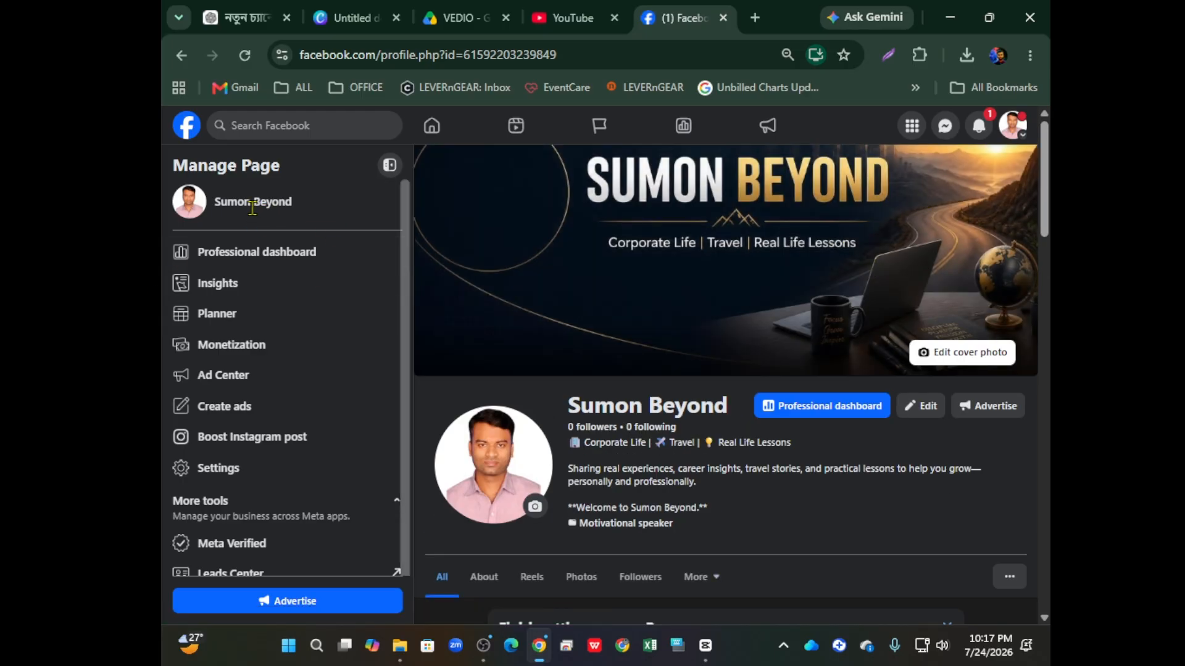
# Check the new notifications, then go to the Facebook home feed.
pyautogui.click(979, 125)
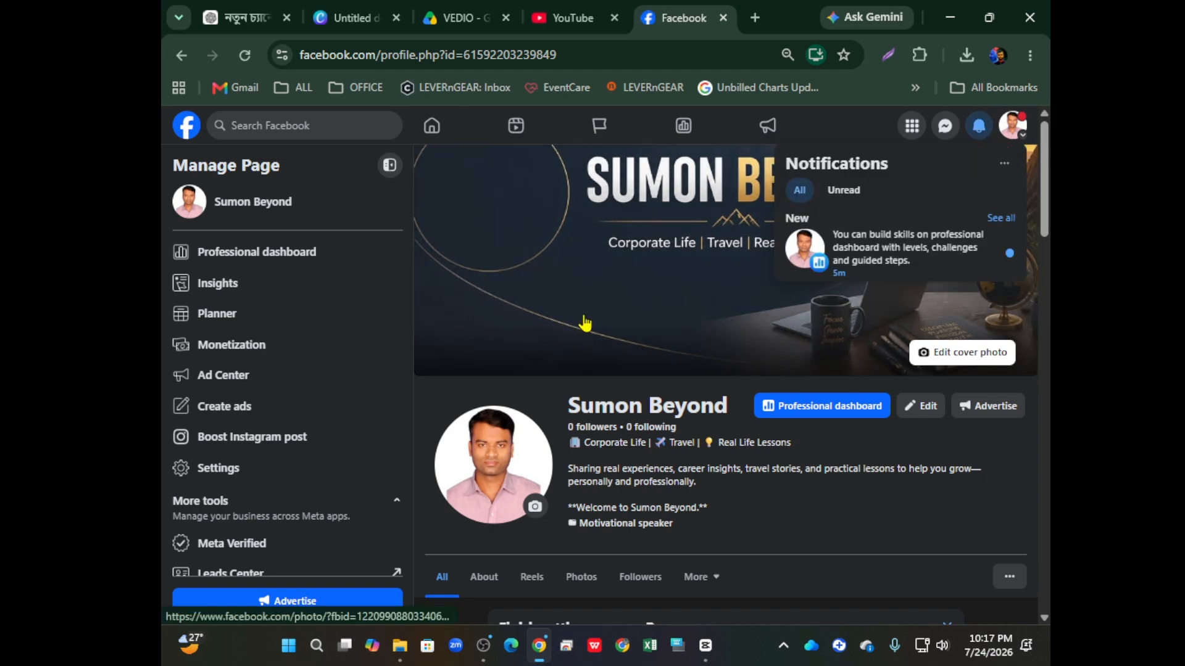
pyautogui.scroll(-2, 435, 182)
pyautogui.click(431, 125)
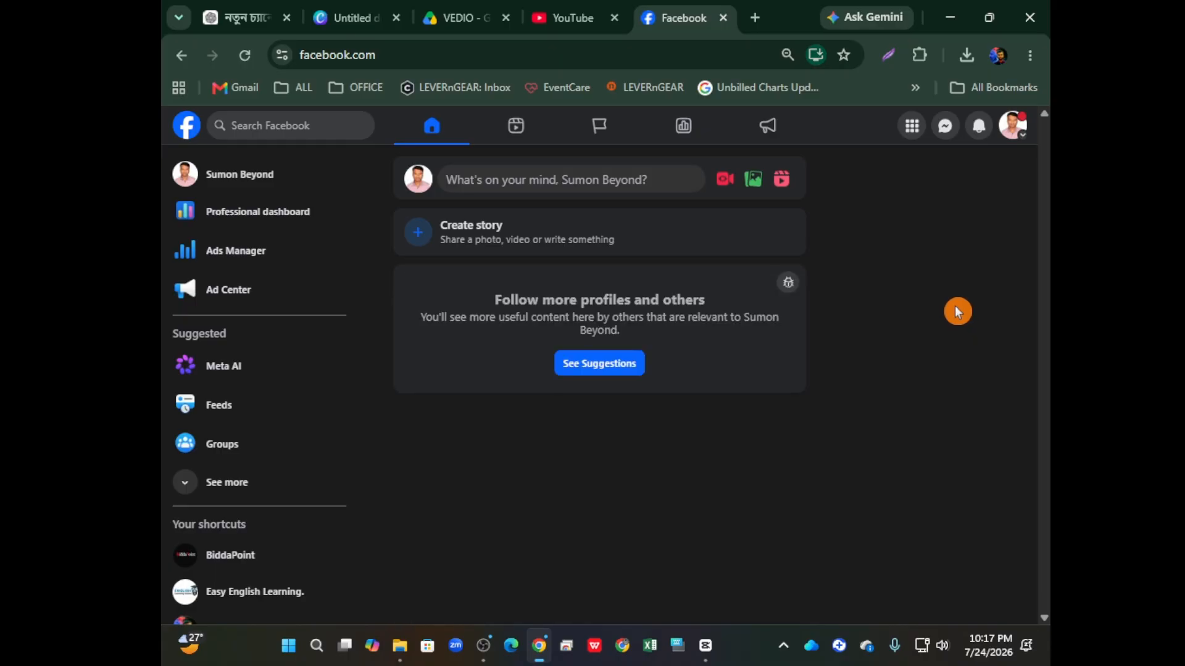
# Open the Sumon Beyond Page and look through it down to the What's on your mind? composer.
pyautogui.click(247, 176)
pyautogui.click(653, 343)
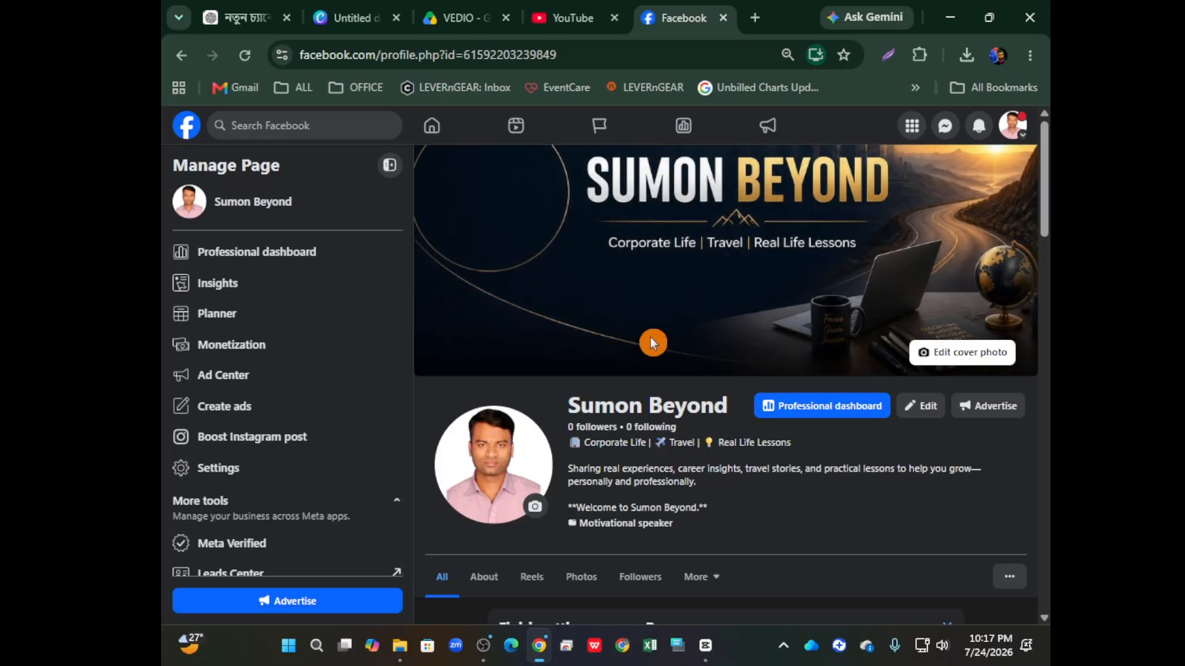
pyautogui.scroll(-15, 781, 380)
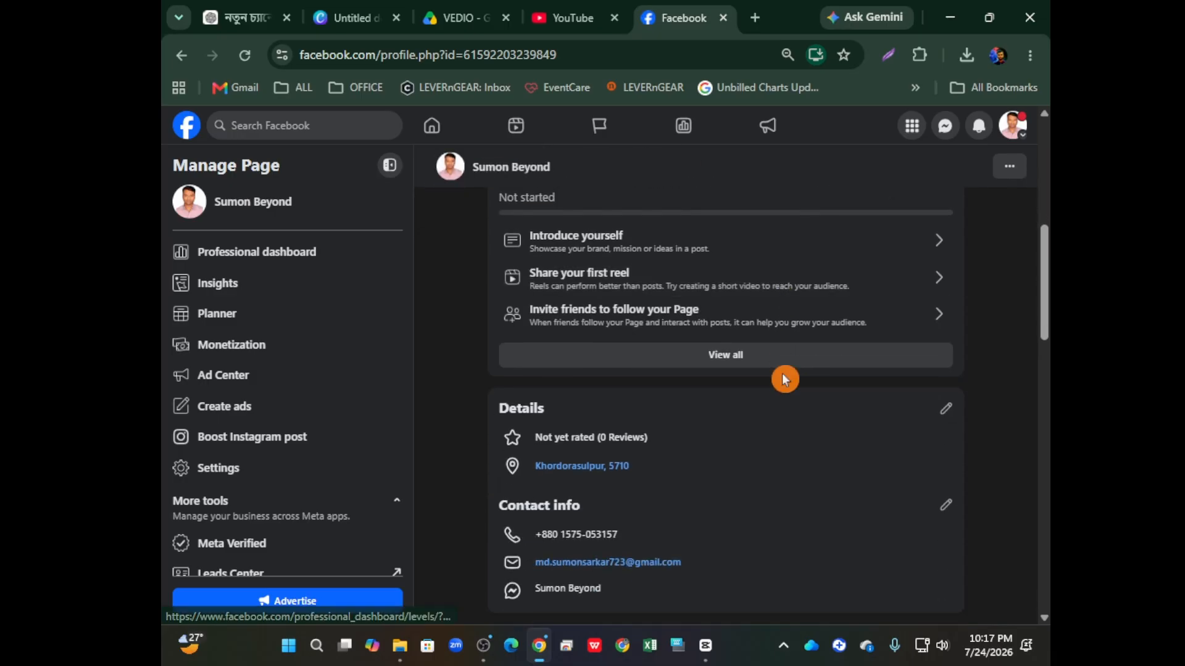
pyautogui.scroll(-2, 782, 380)
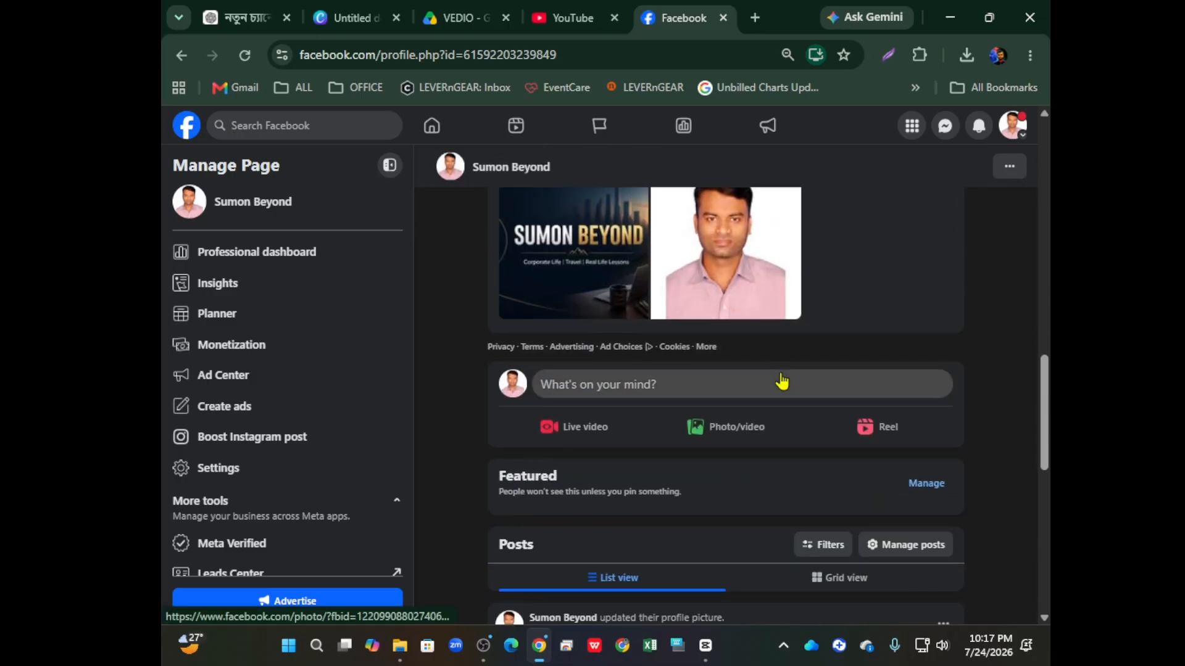
pyautogui.scroll(15, 782, 380)
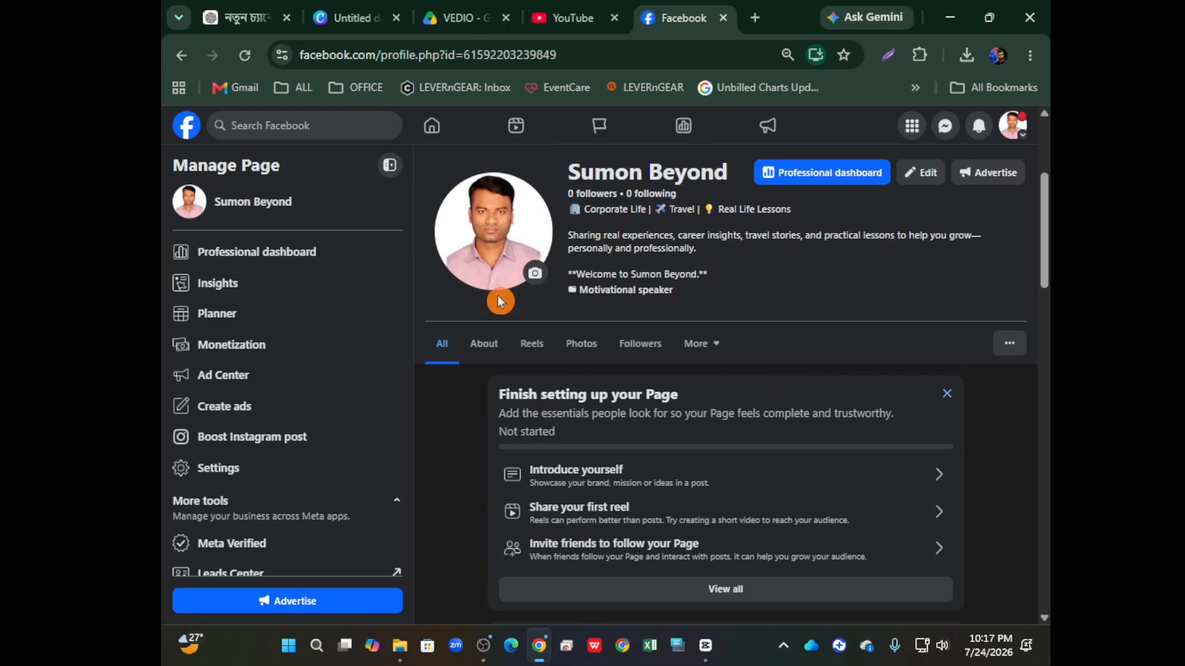
pyautogui.scroll(-10, 667, 395)
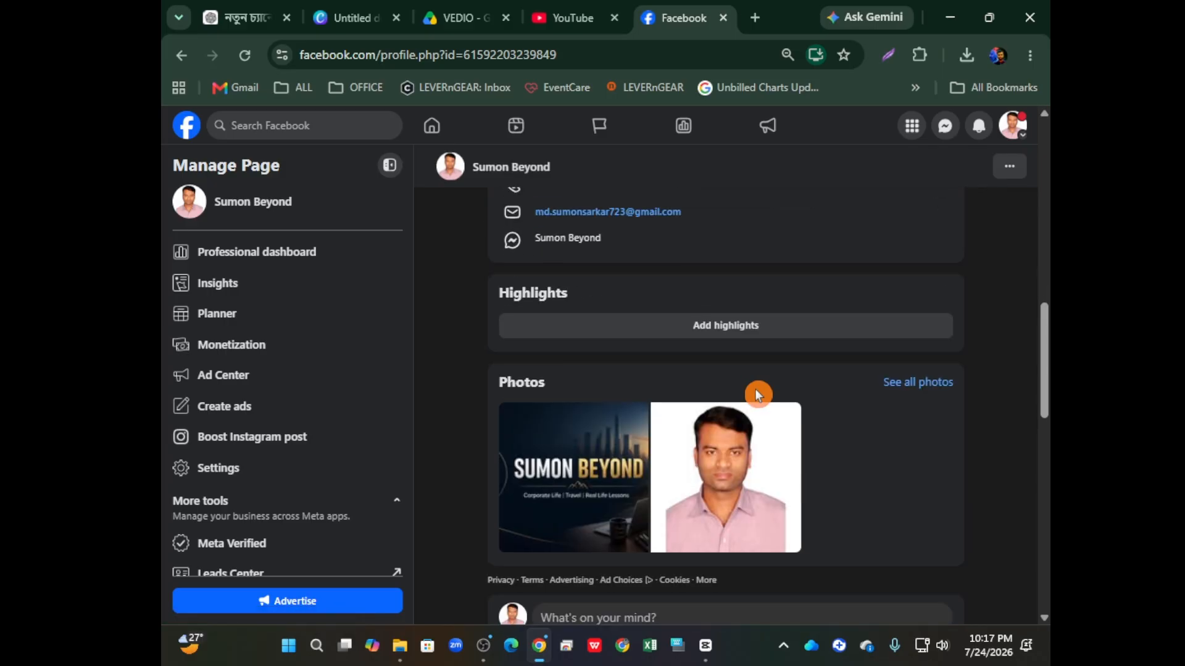
pyautogui.scroll(-7, 642, 382)
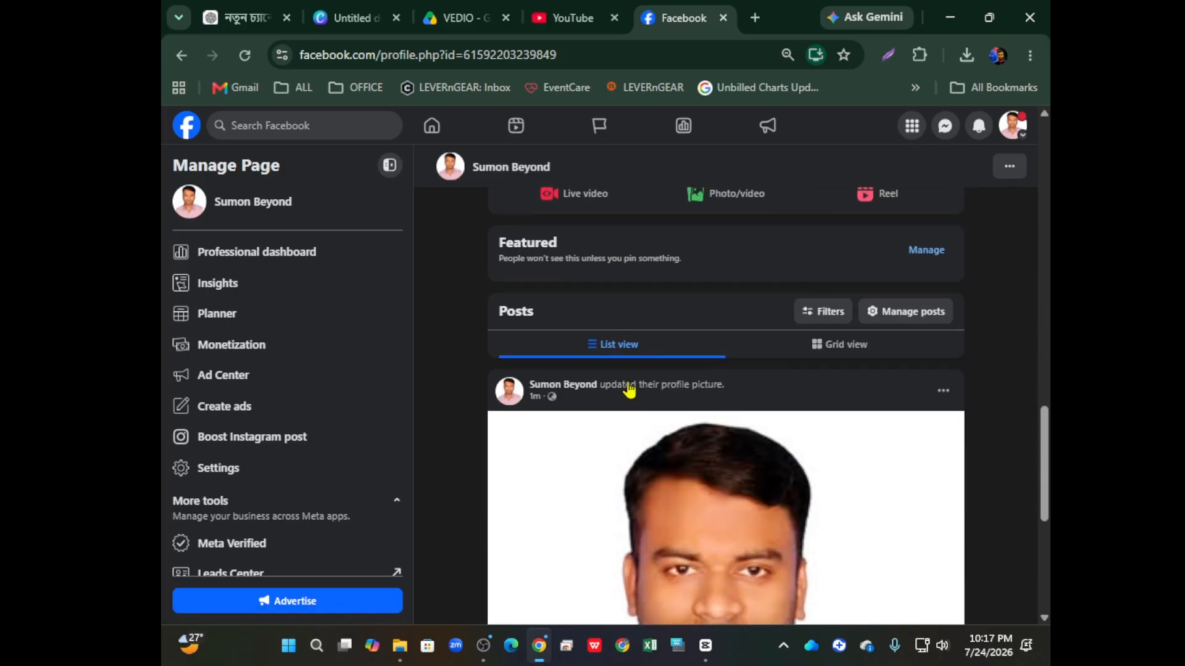
pyautogui.scroll(4, 629, 387)
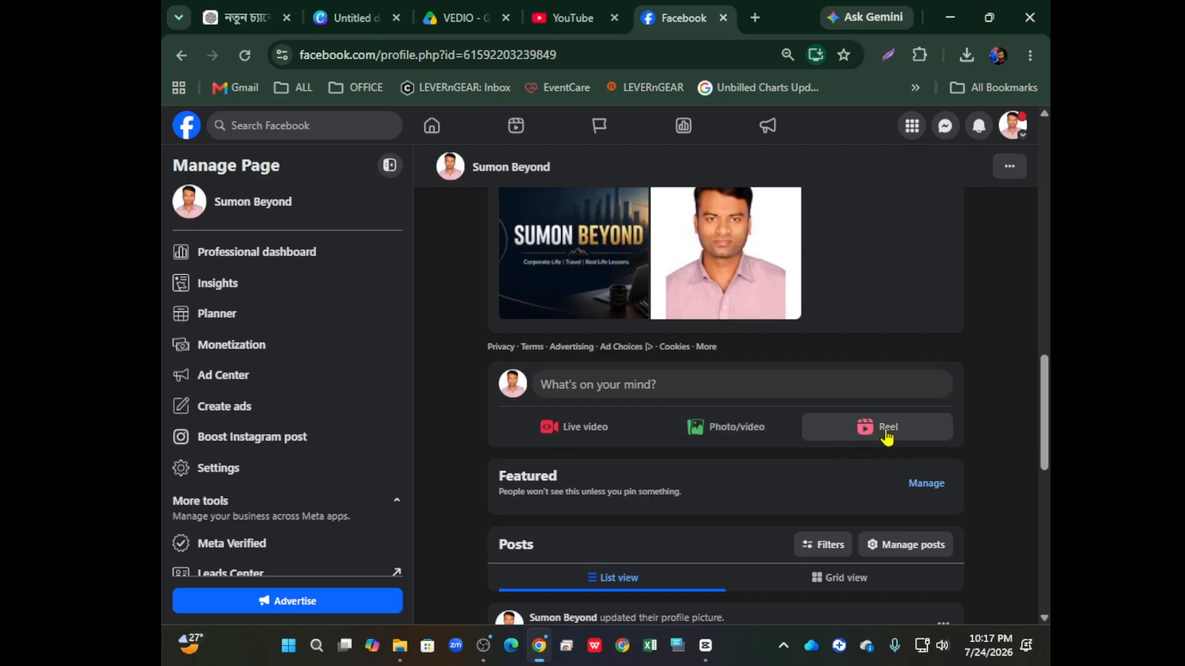
# Attach the A NEW JOURNEY BEGINS video from E:\cupcat to a new post.
pyautogui.click(731, 436)
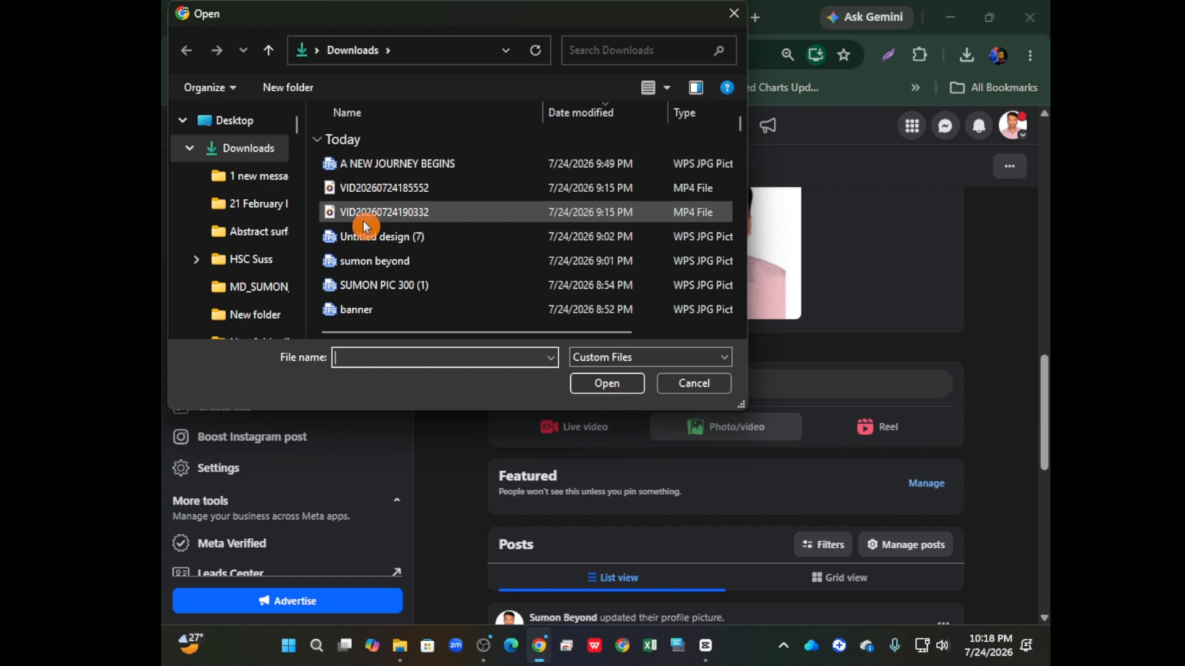
pyautogui.scroll(-10, 240, 260)
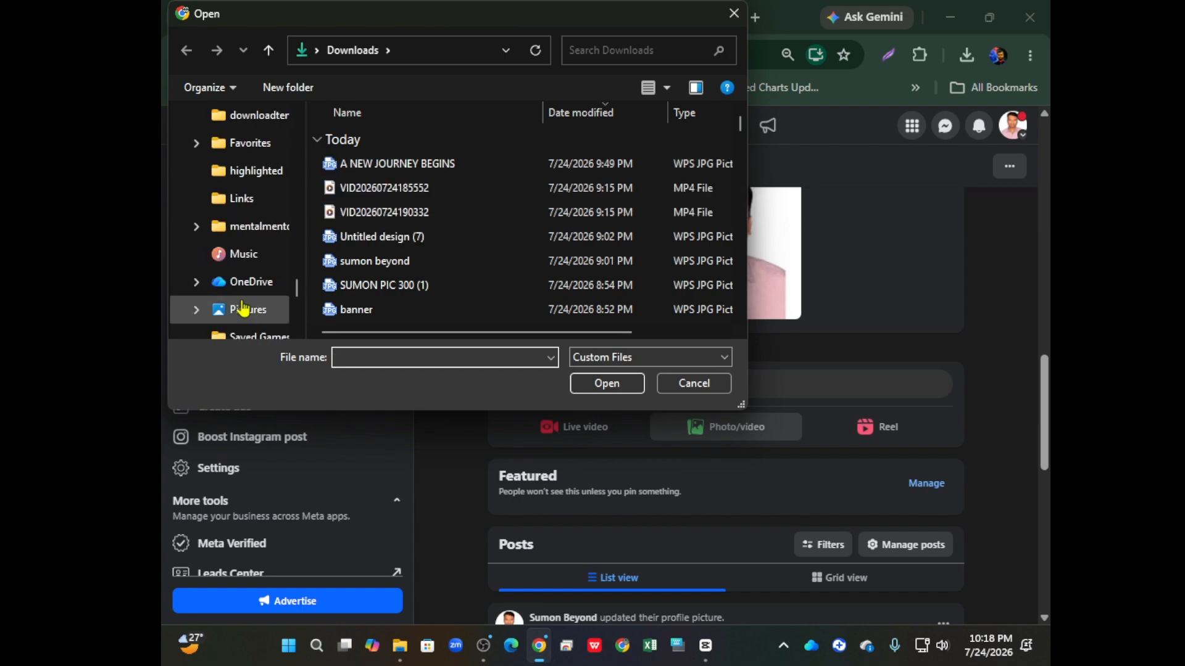
pyautogui.scroll(-5, 247, 277)
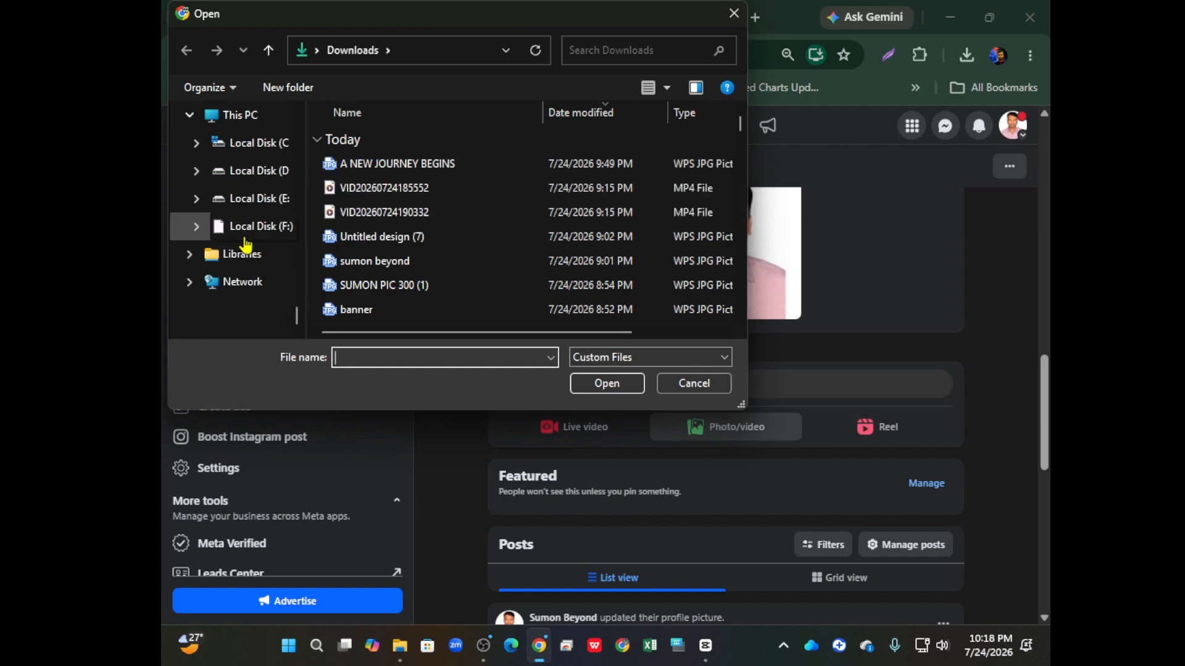
pyautogui.click(250, 200)
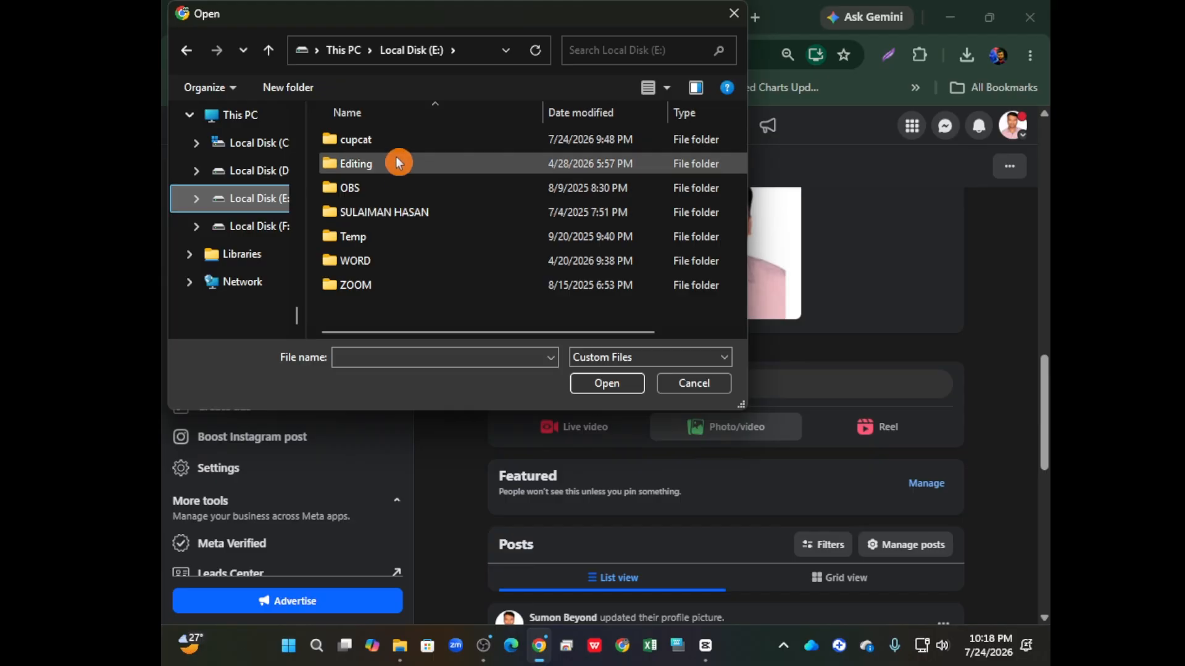
pyautogui.doubleClick(387, 143)
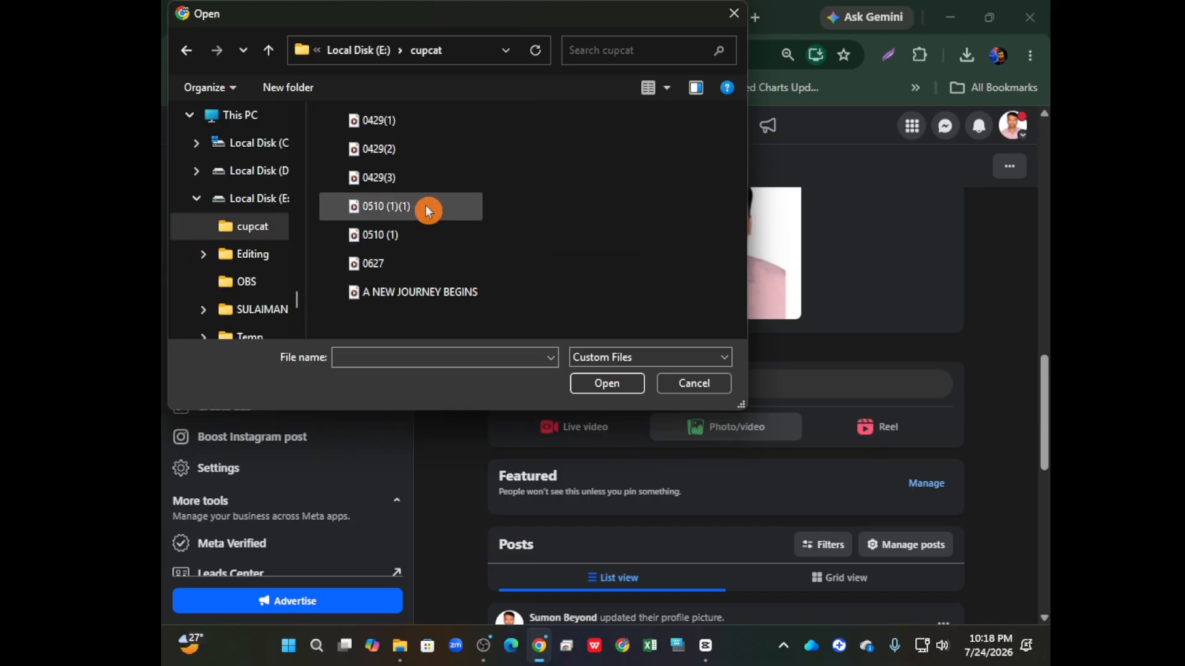
pyautogui.click(443, 294)
pyautogui.click(599, 382)
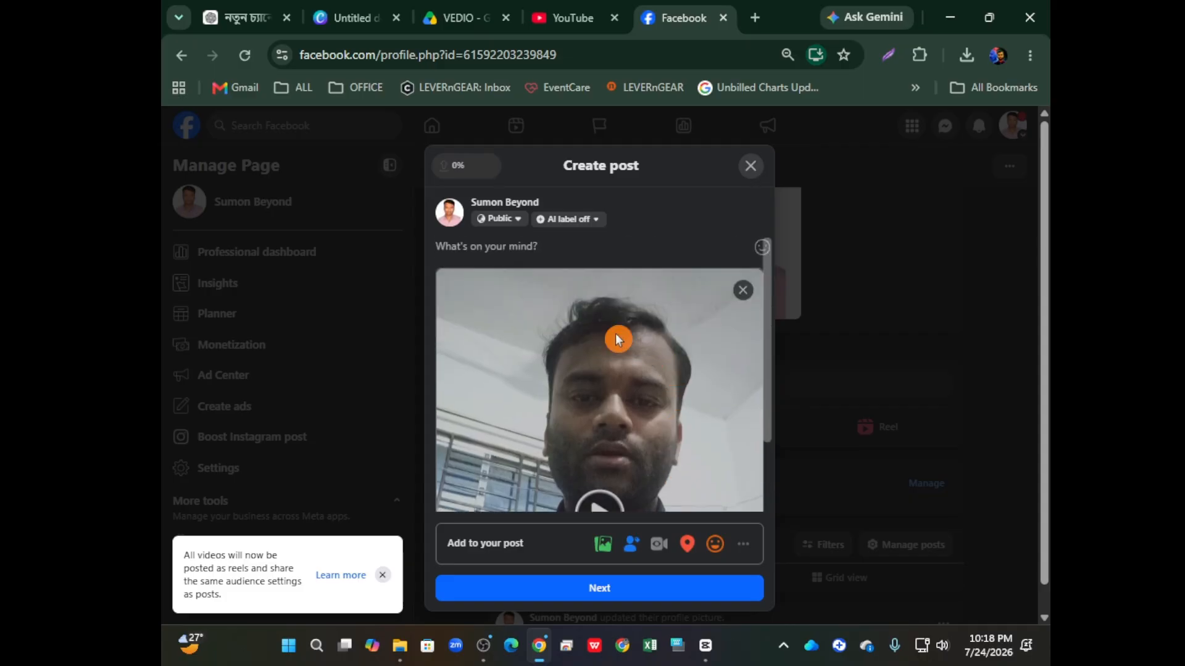
# Ask ChatGPT for a 'facebook post discripton' and get the 'A New Journey Begins!' draft.
pyautogui.click(250, 19)
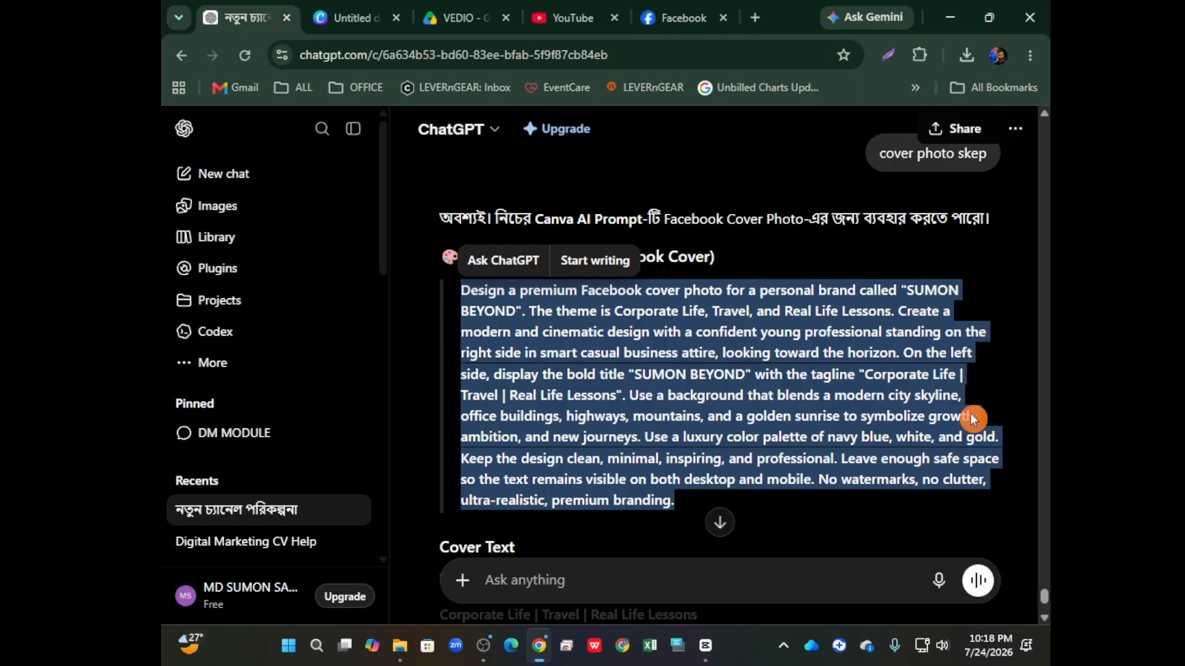
pyautogui.scroll(-5, 832, 455)
pyautogui.click(598, 580)
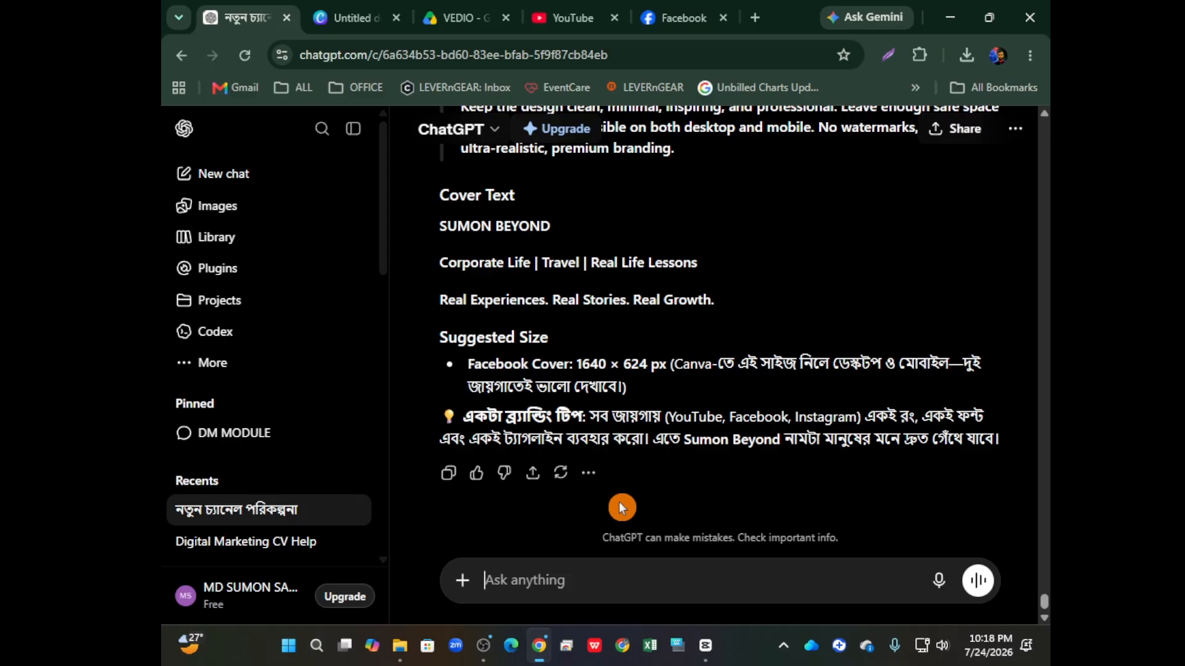
pyautogui.write('f')
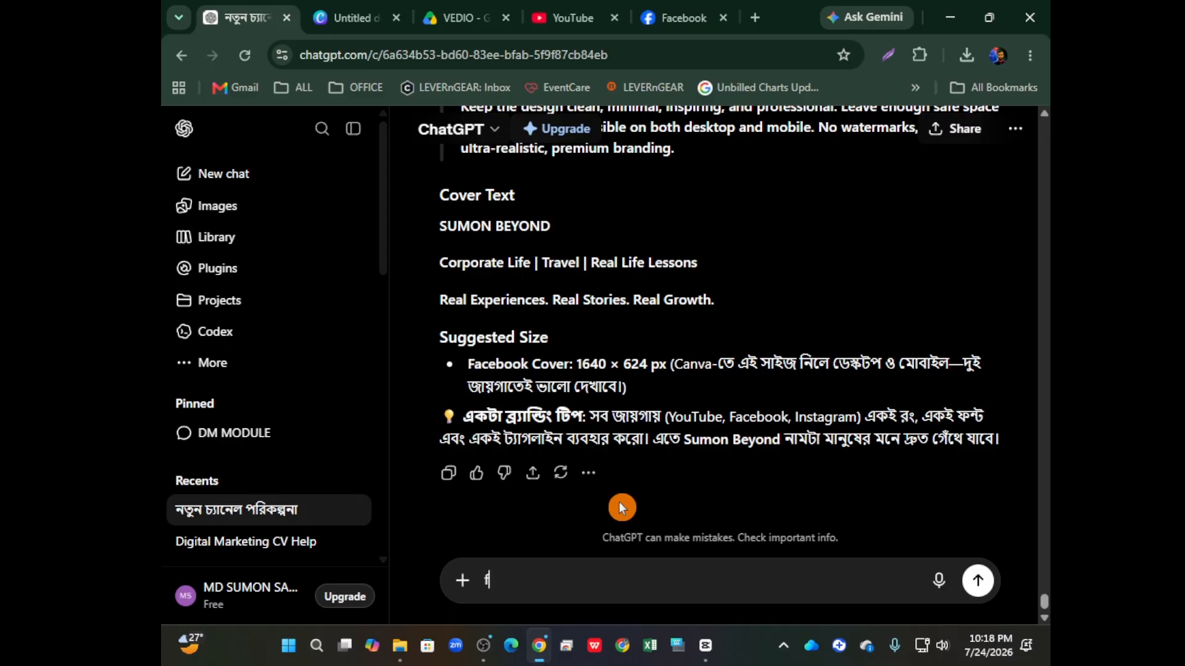
pyautogui.write('acebook post disc')
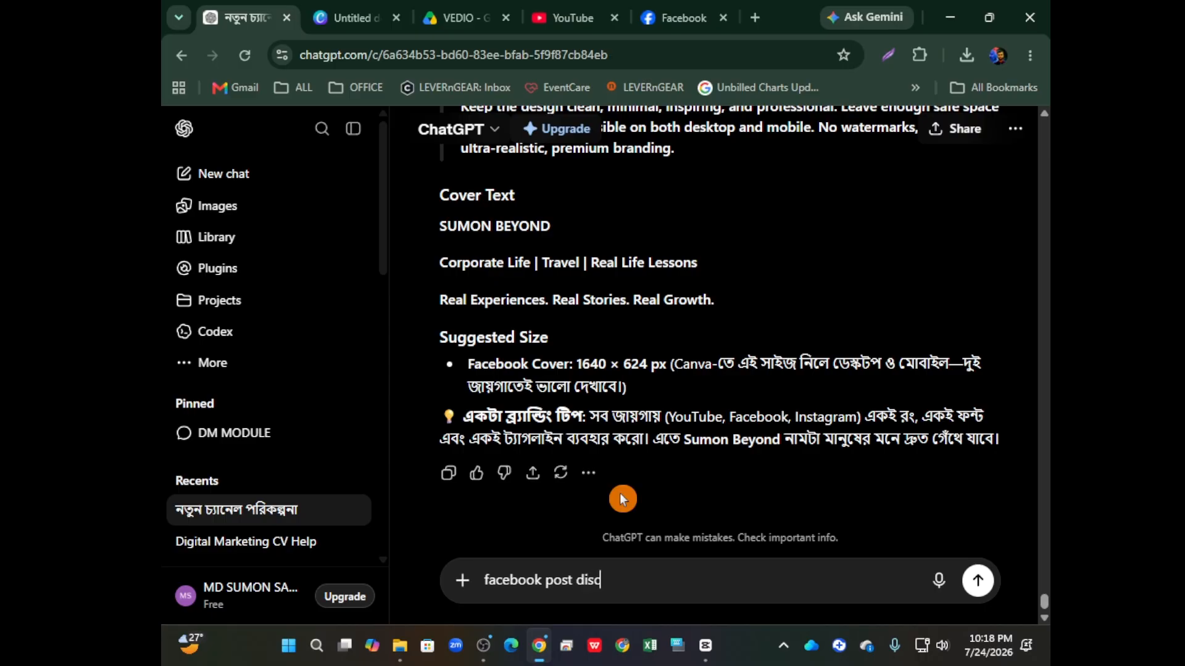
pyautogui.write('ripton')
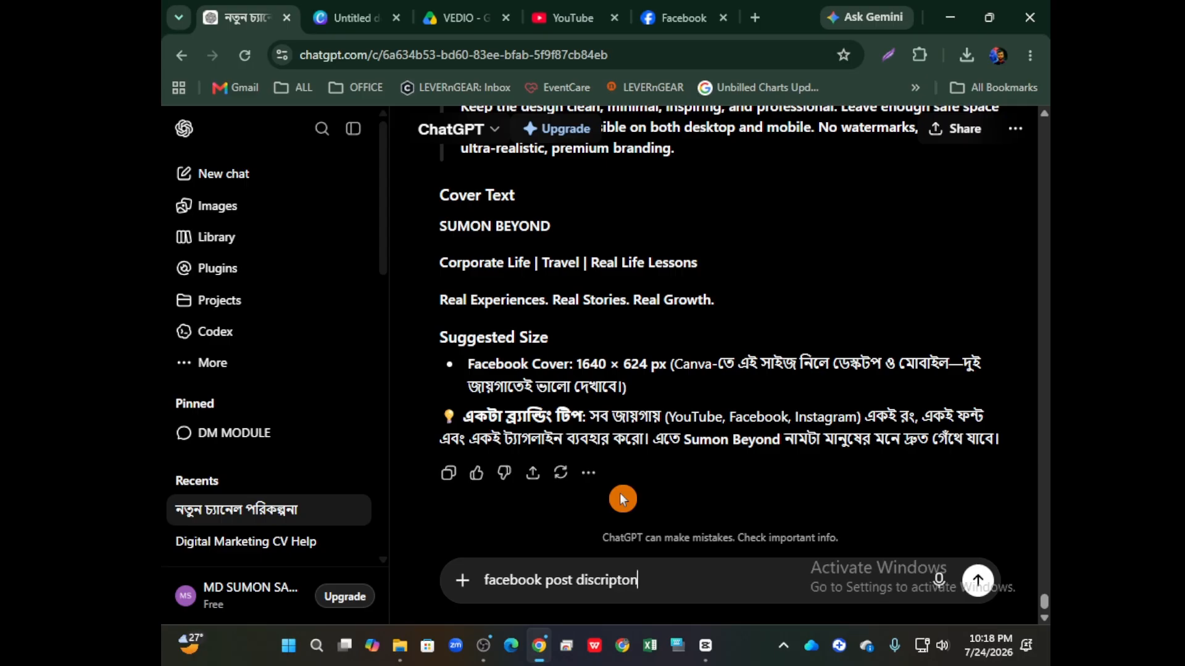
pyautogui.press('Return')
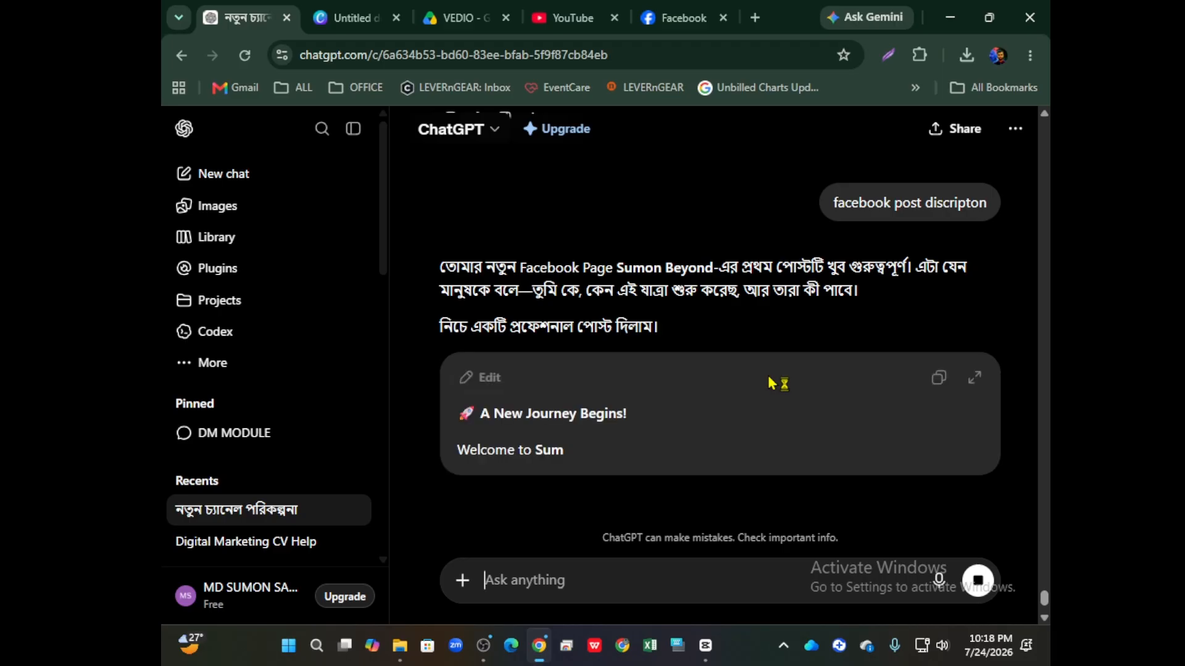
pyautogui.click(769, 380)
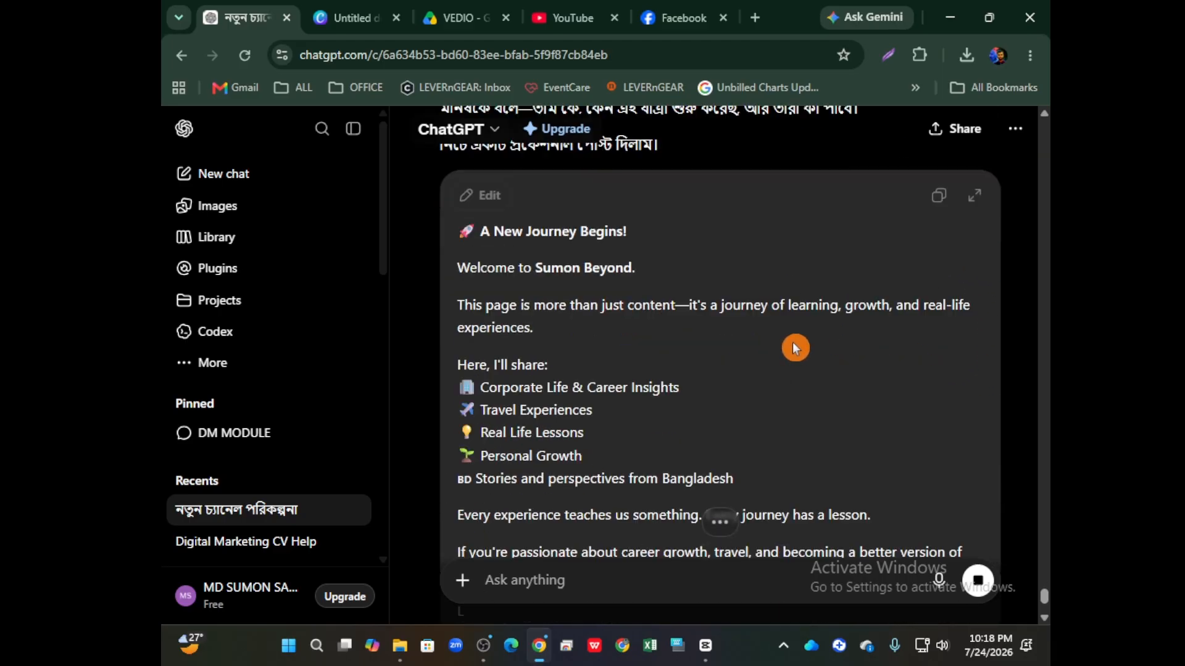
pyautogui.scroll(3, 795, 347)
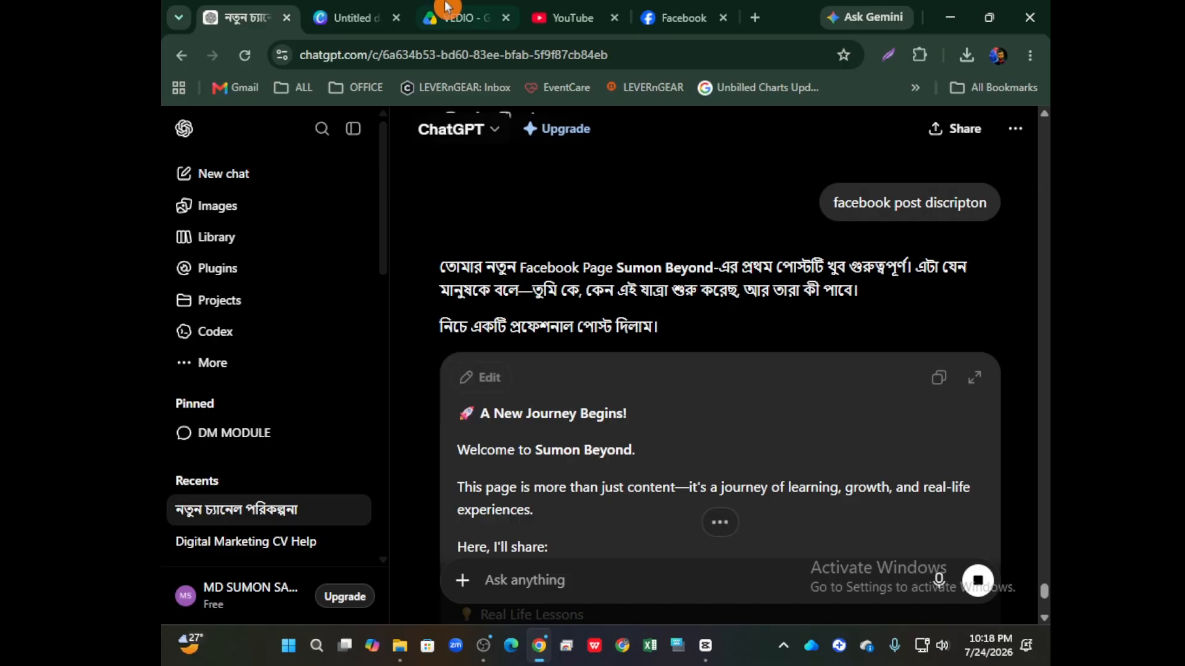
# Undo the wrong paste and paste ChatGPT's drafted post into the reel description.
pyautogui.click(678, 18)
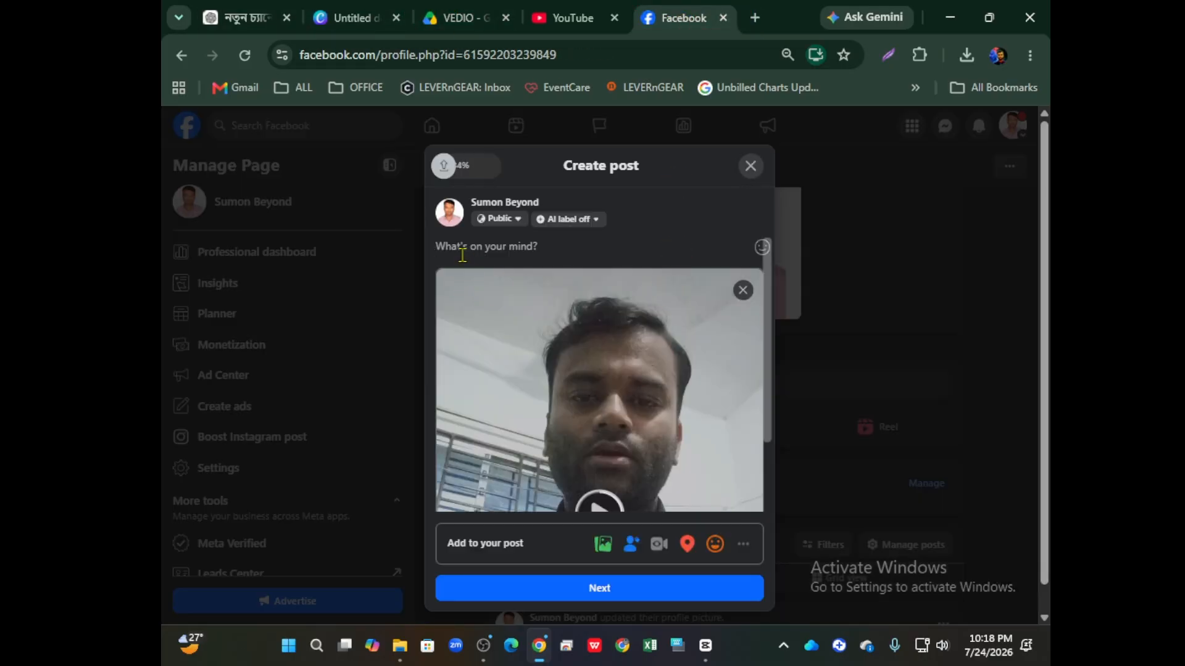
pyautogui.write('Design a premium Facebook cover photo for a personal brand called "SUMON BEYOND". The theme is Corporate Life, Travel, and Real Life Lessons. Create a modern and cinematic design with a confident young professional standing on the right side in smart casual business attire, looking toward the horizon. On the left side, display the bold title "SUMON BEYOND" with the tagline "Corporate Life | Travel | Real Life Lessons". Use a background that blends a modern city skyline, office buildings, highways, mountains, and a golden sunrise to symbolize growth, ambition, and new journeys. Use a luxury color palette of navy blue, white, and gold. Keep the design clean, minimal, inspiring, and professional. Leave enough safe space so the text remains visible on both desktop and mobile. No watermarks, no clutter, ultra-realistic, premium branding.')
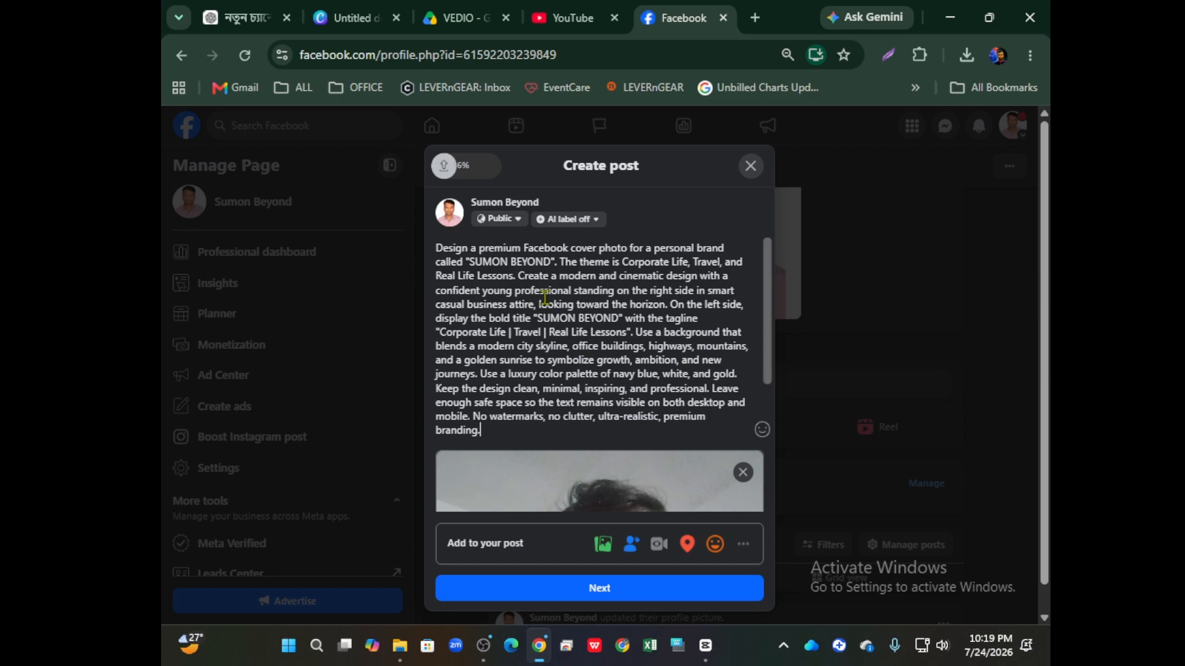
pyautogui.hotkey('ctrl', 'z')
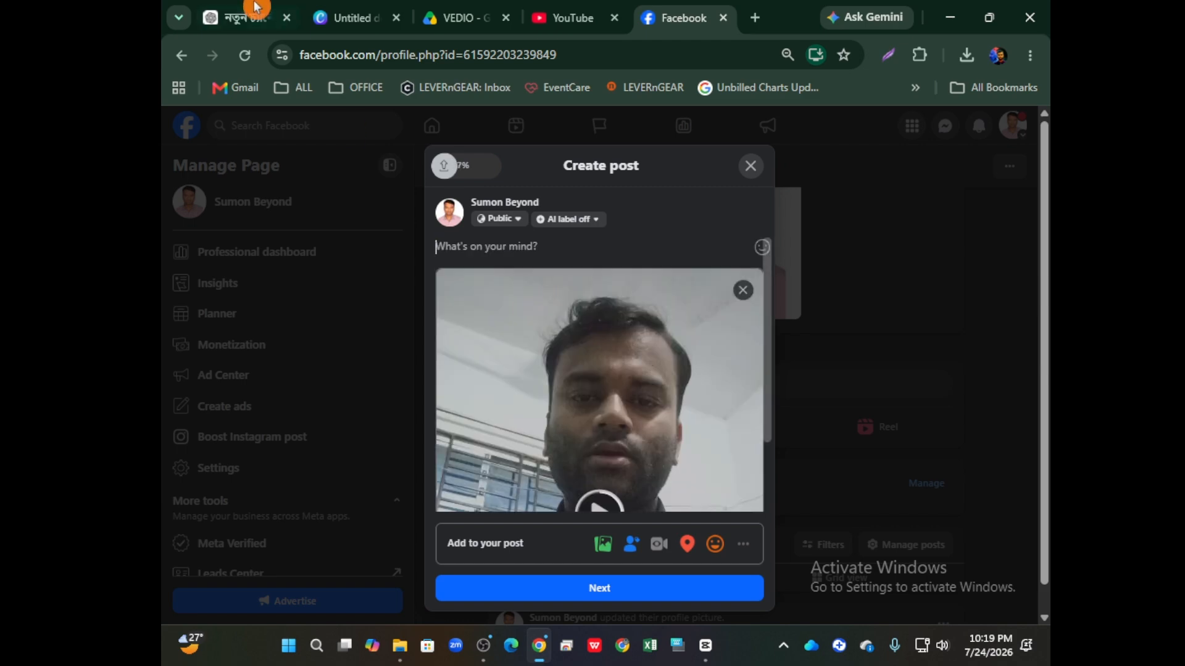
pyautogui.click(247, 17)
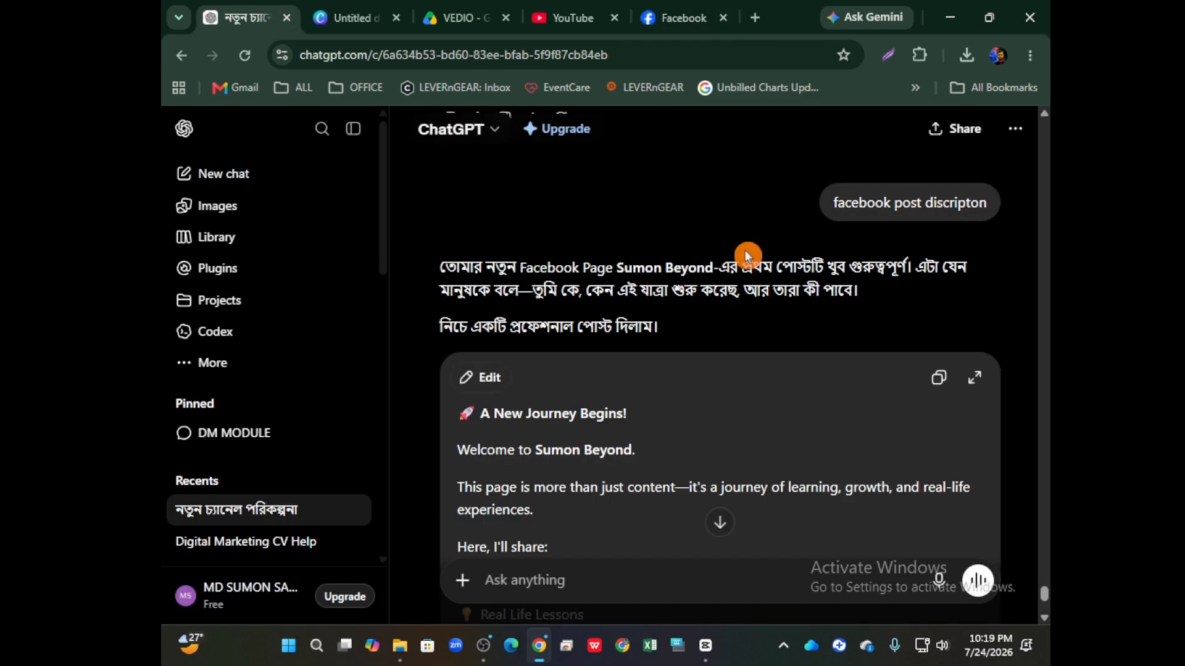
pyautogui.click(939, 377)
pyautogui.click(679, 18)
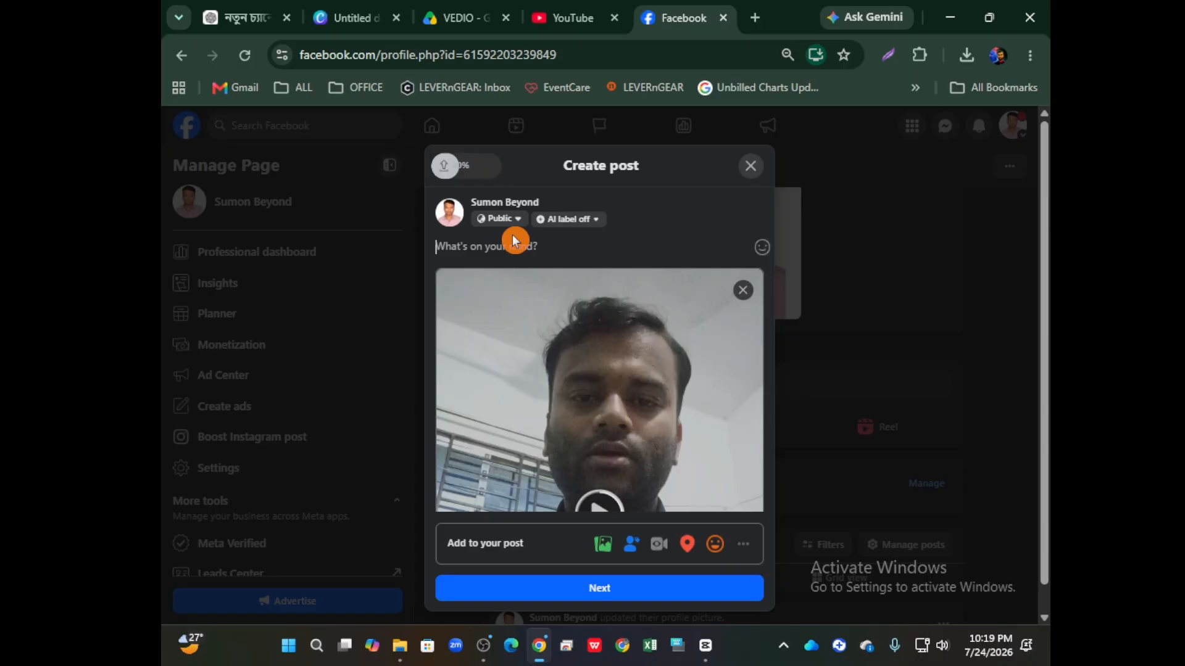
pyautogui.hotkey('ctrl', 'v')
# Replace the #PersonalBrand hashtag with the suggested #personalbranding and continue to Edit reel.
pyautogui.scroll(3, 635, 361)
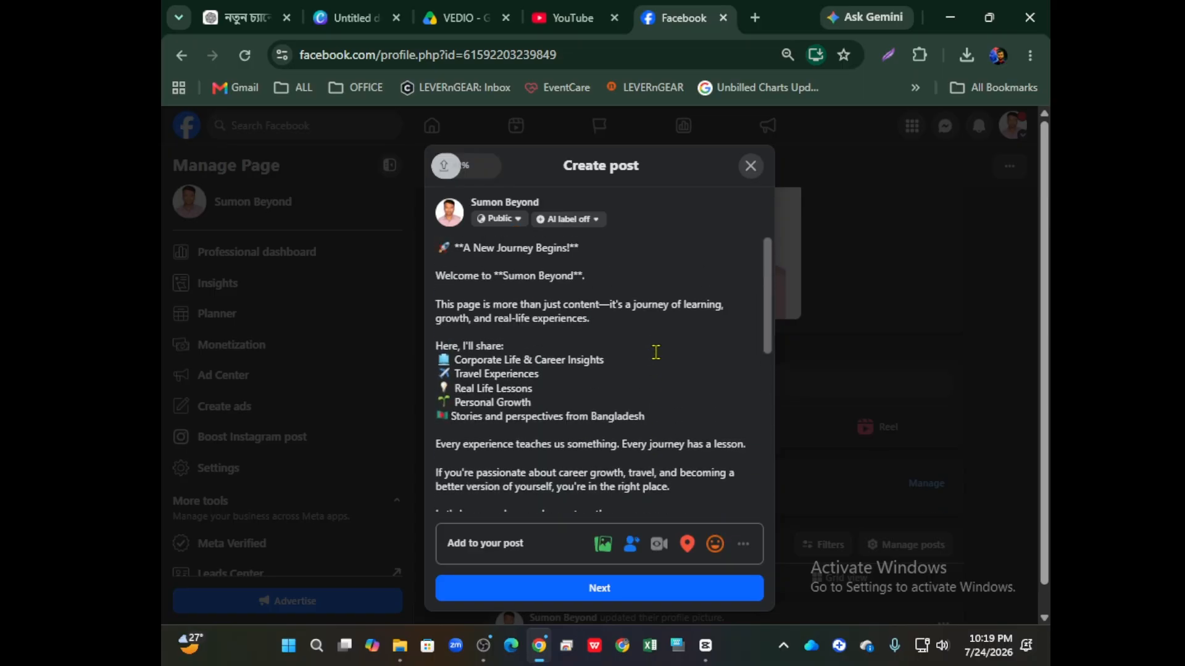
pyautogui.scroll(-5, 655, 351)
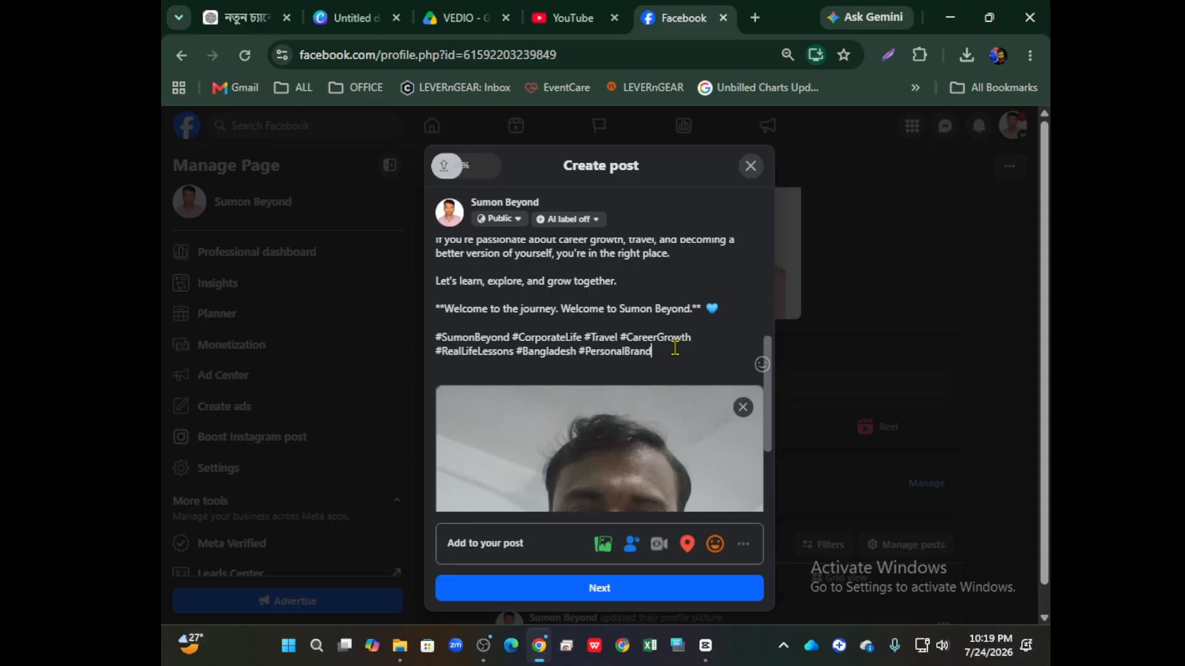
pyautogui.click(675, 348)
pyautogui.click(558, 375)
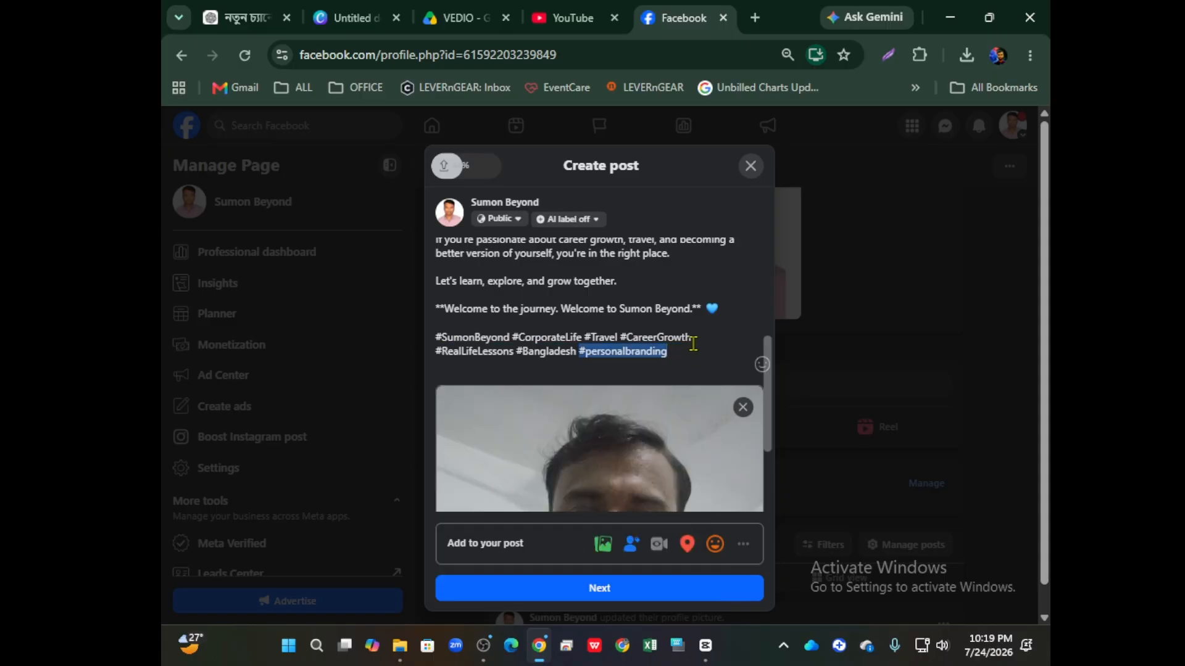
pyautogui.scroll(-5, 551, 293)
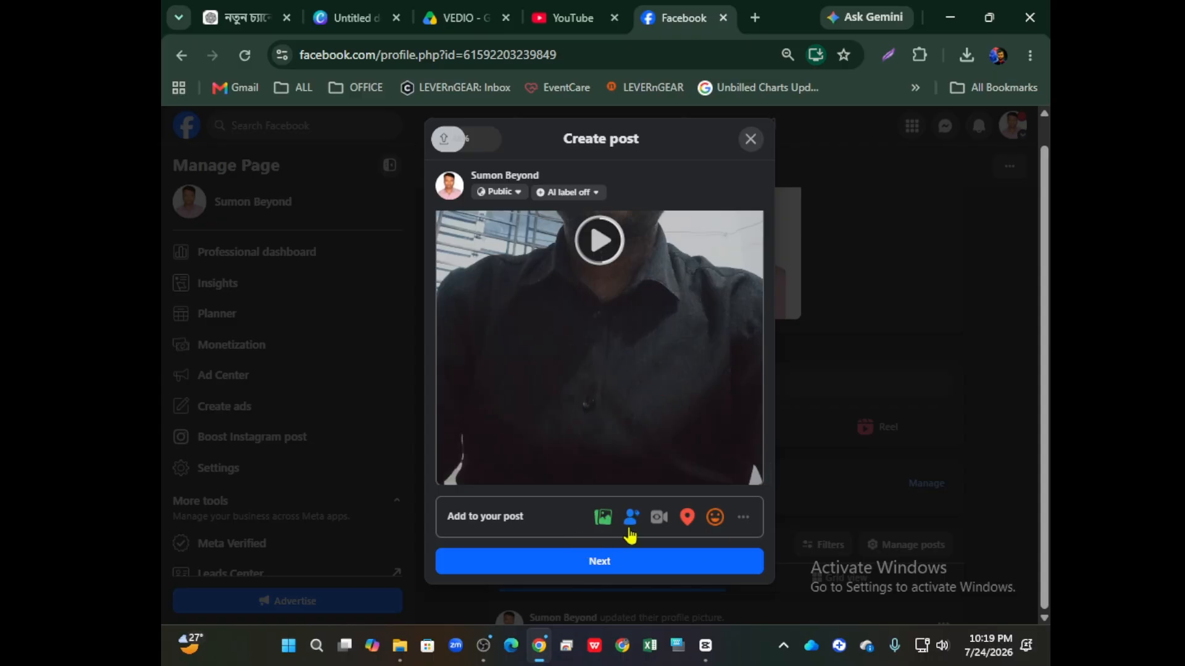
pyautogui.scroll(5, 680, 383)
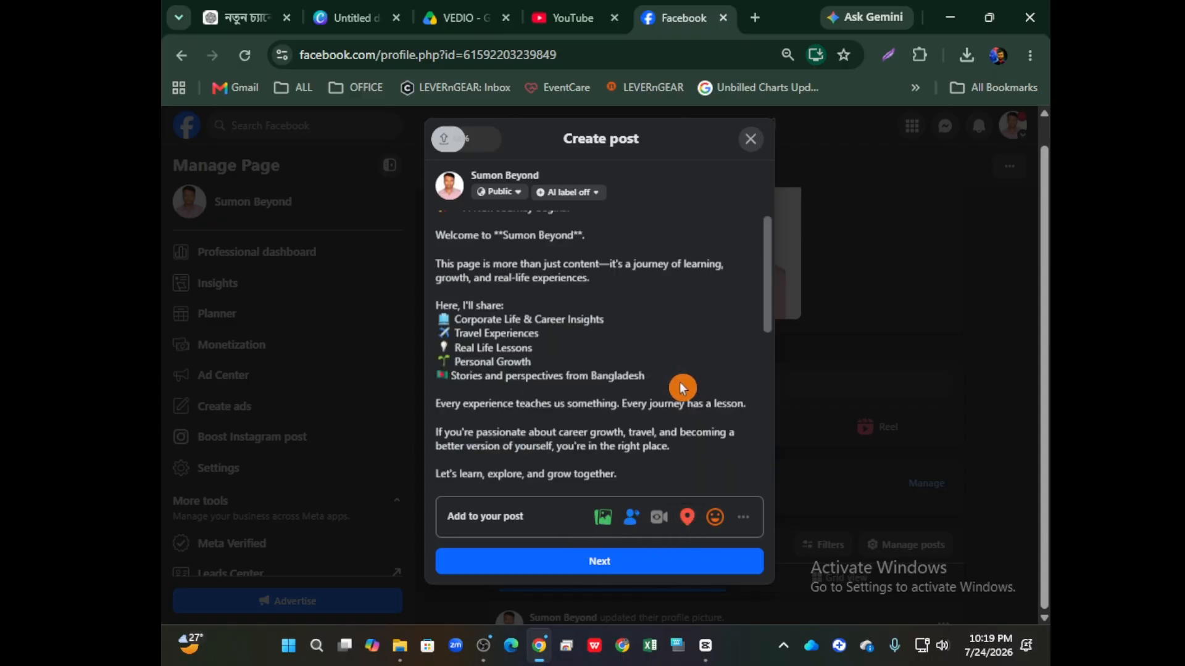
pyautogui.scroll(-5, 679, 383)
pyautogui.click(679, 567)
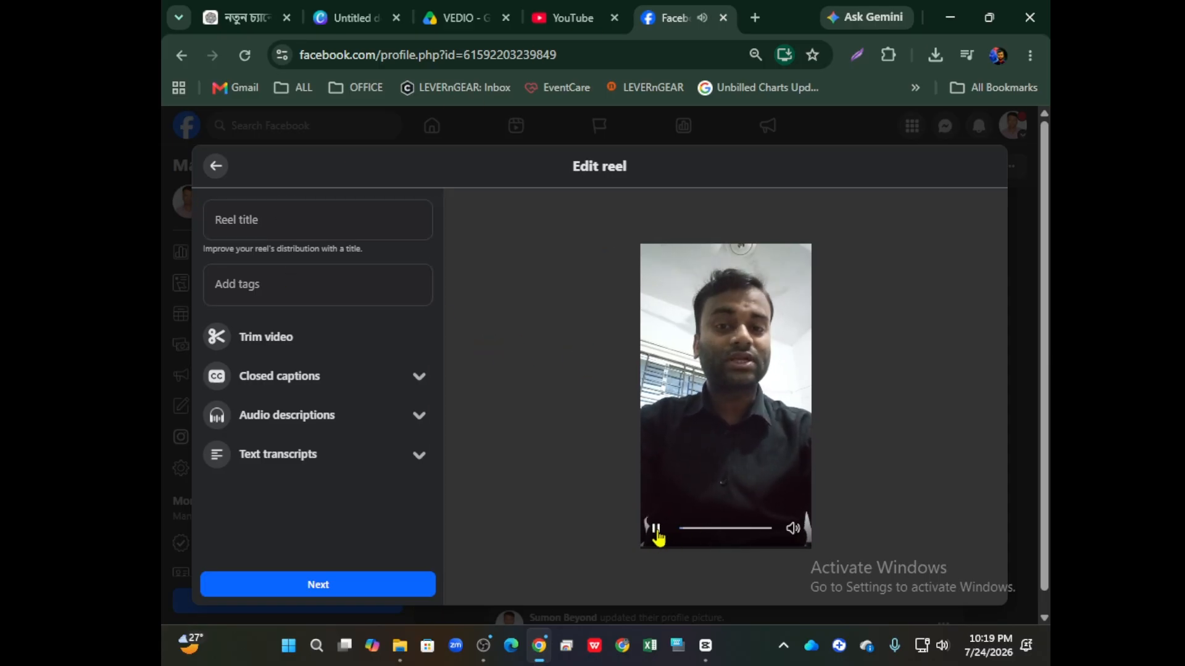
# In ChatGPT, try selecting words of the draft's 'A New Journey Begins!' heading.
pyautogui.click(247, 18)
pyautogui.scroll(-10, 768, 381)
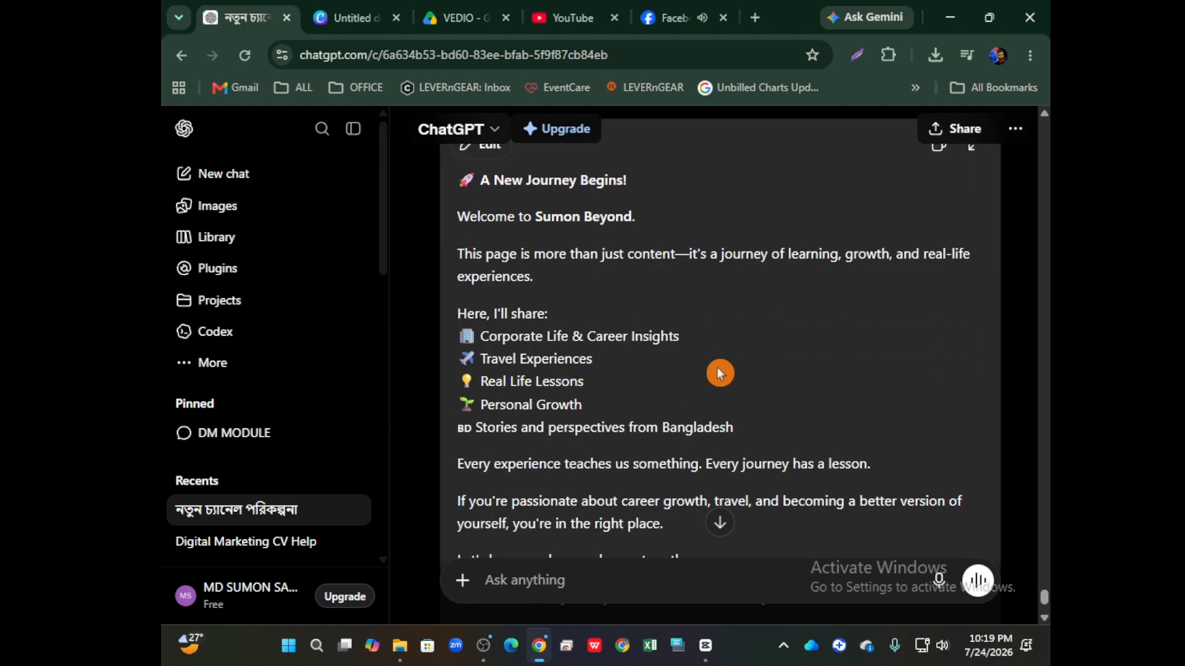
pyautogui.scroll(10, 716, 369)
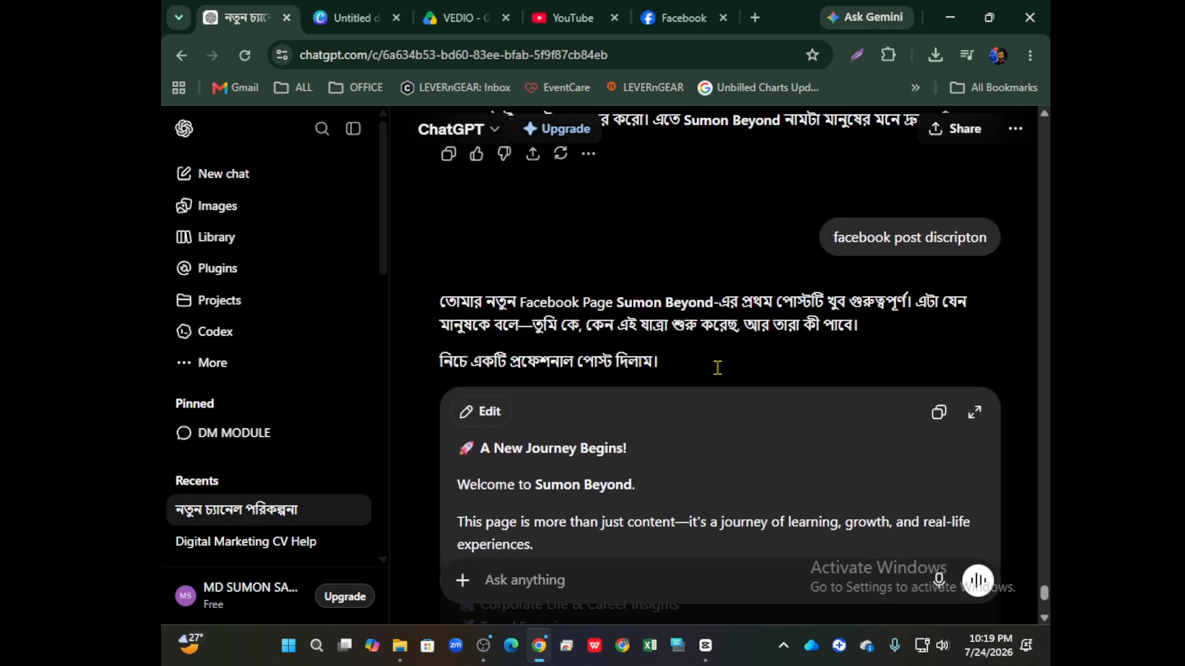
pyautogui.scroll(-5, 551, 321)
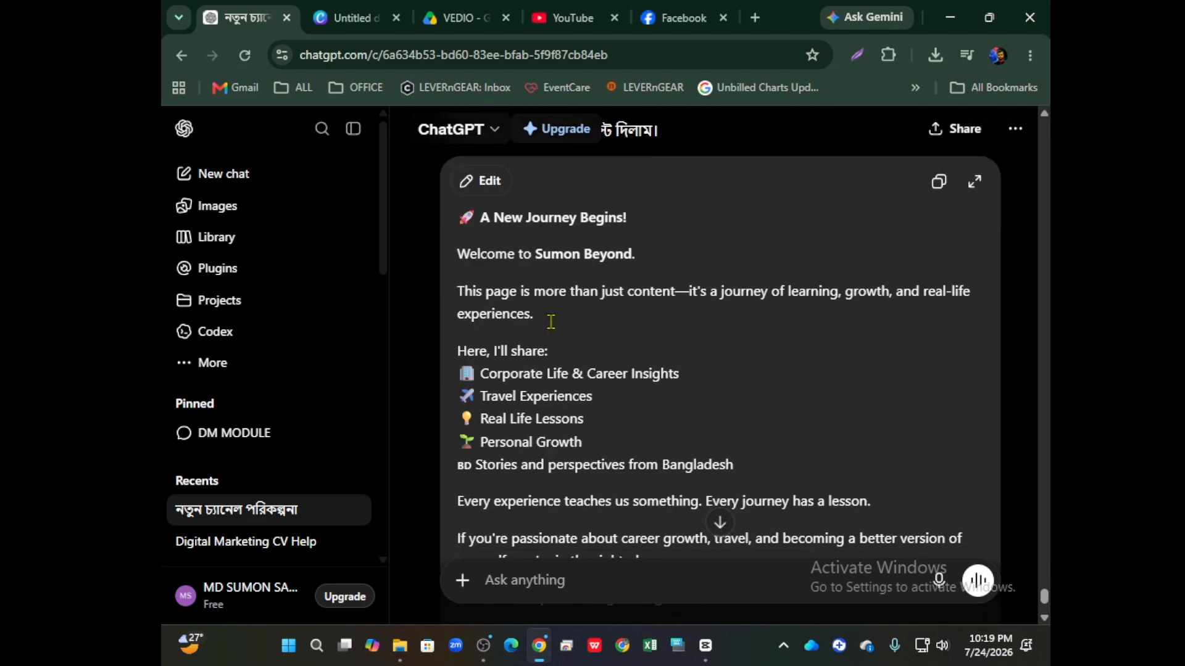
pyautogui.doubleClick(510, 216)
pyautogui.click(519, 216)
pyautogui.click(522, 265)
pyautogui.doubleClick(522, 218)
pyautogui.click(552, 328)
pyautogui.doubleClick(577, 216)
pyautogui.click(618, 290)
pyautogui.moveTo(479, 214); pyautogui.dragTo(620, 222)
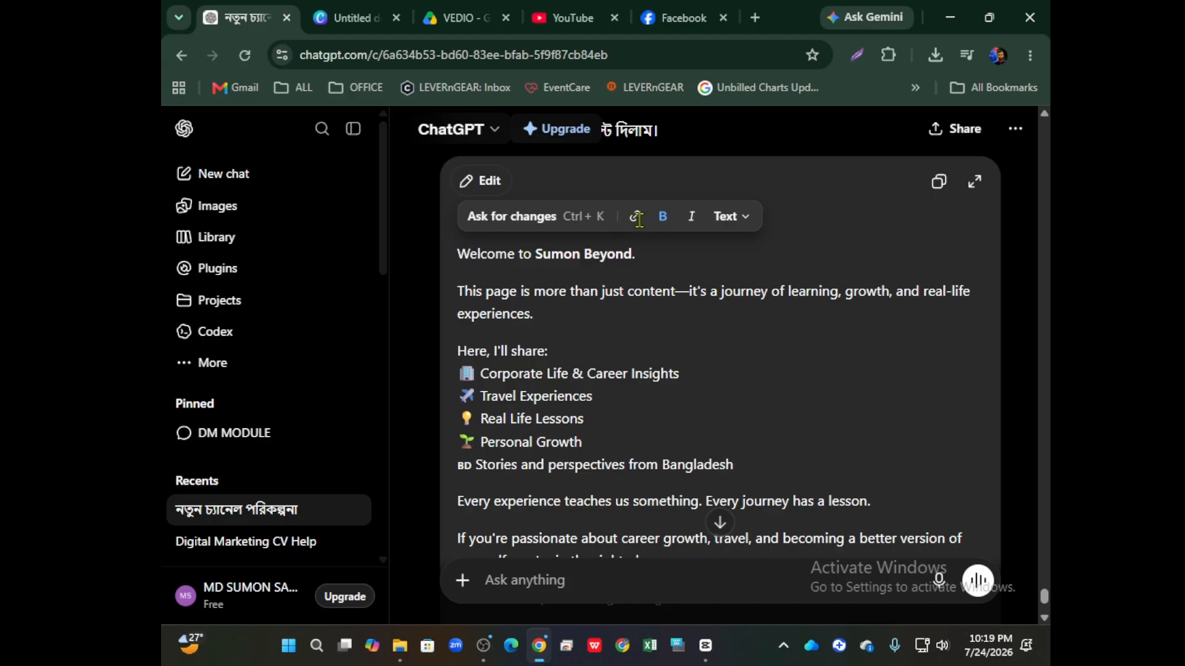
pyautogui.click(693, 260)
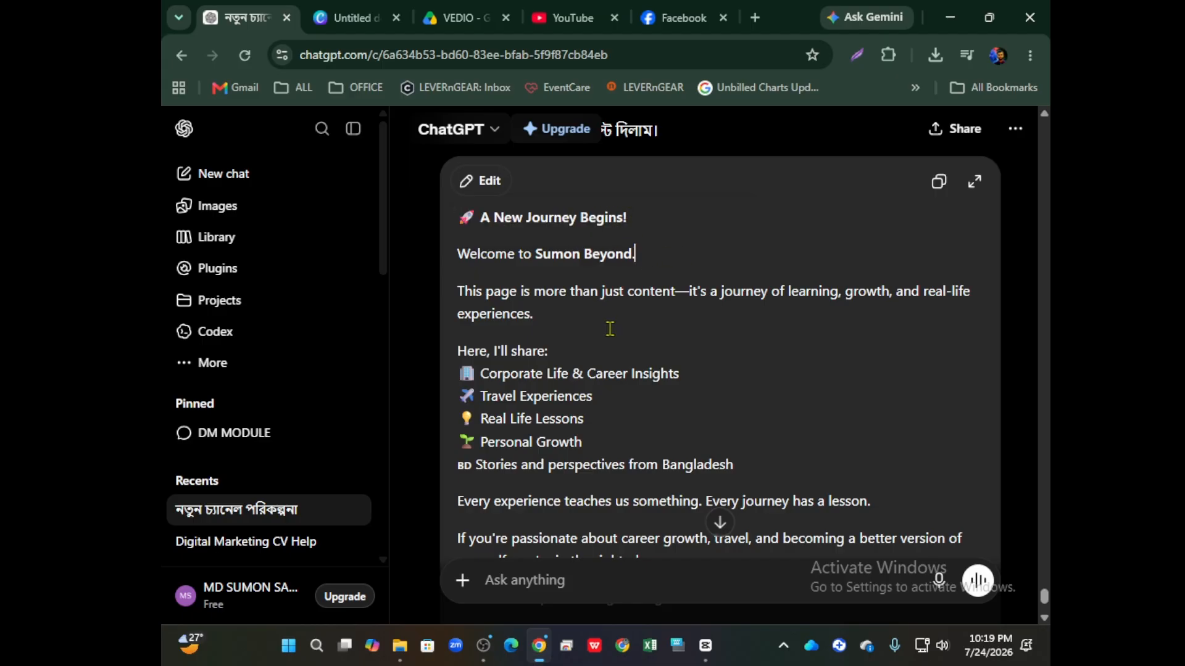
# Select the heading 'A New Journey Begins!' and return to the Facebook reel editor.
pyautogui.scroll(-4, 610, 328)
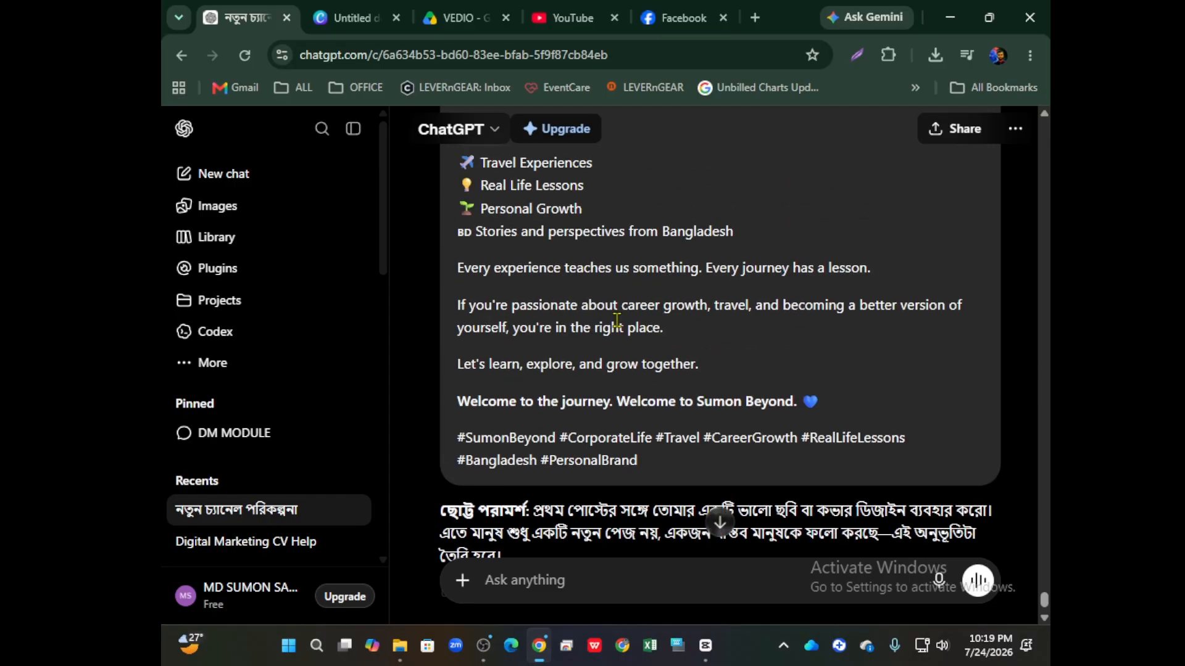
pyautogui.scroll(5, 617, 320)
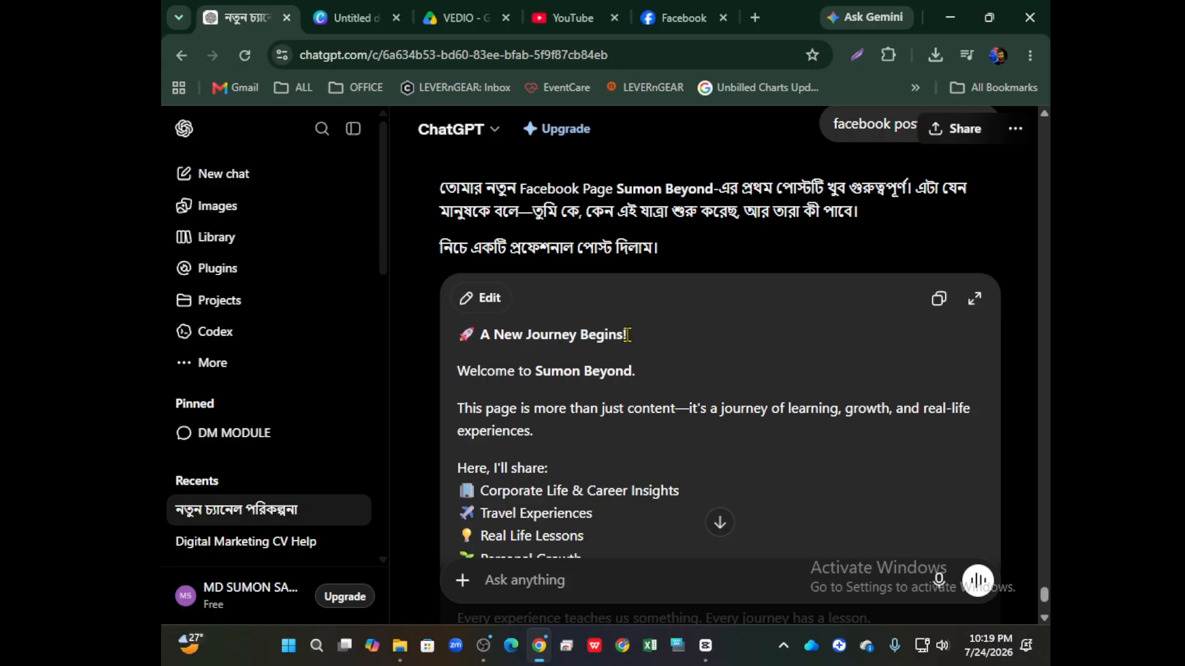
pyautogui.moveTo(636, 332); pyautogui.dragTo(481, 332)
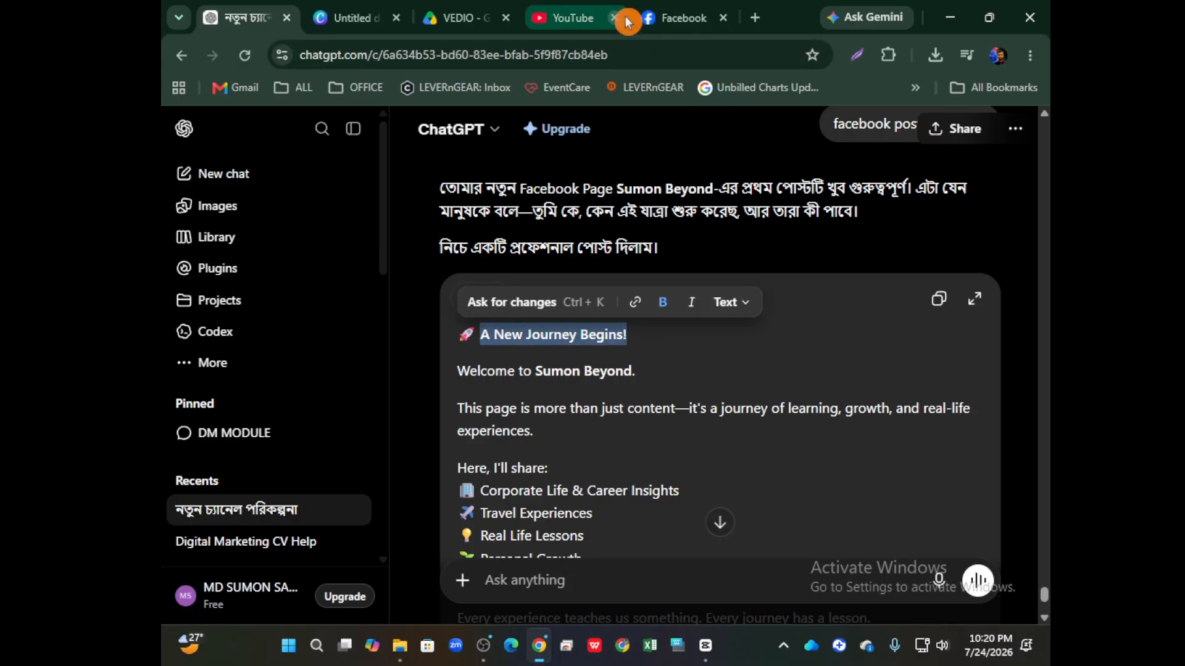
pyautogui.click(676, 17)
# Paste 'A New Journey Begins!' as the reel title, leave tags empty, and continue to Reel settings.
pyautogui.click(279, 219)
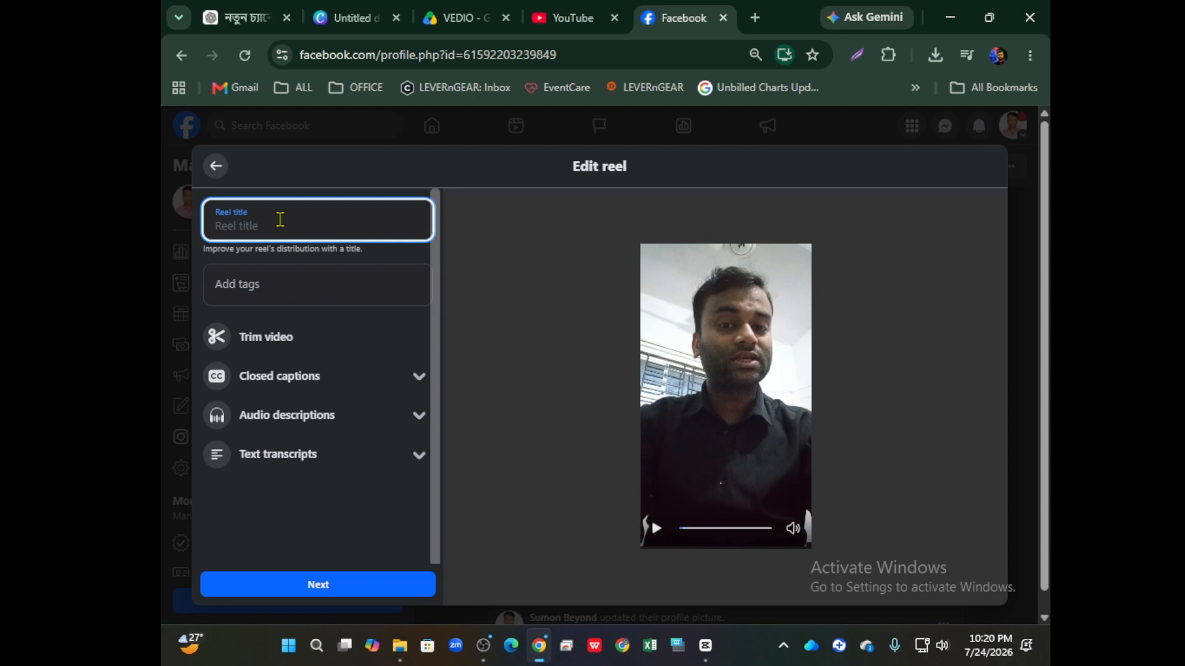
pyautogui.hotkey('ctrl', 'v')
pyautogui.click(309, 285)
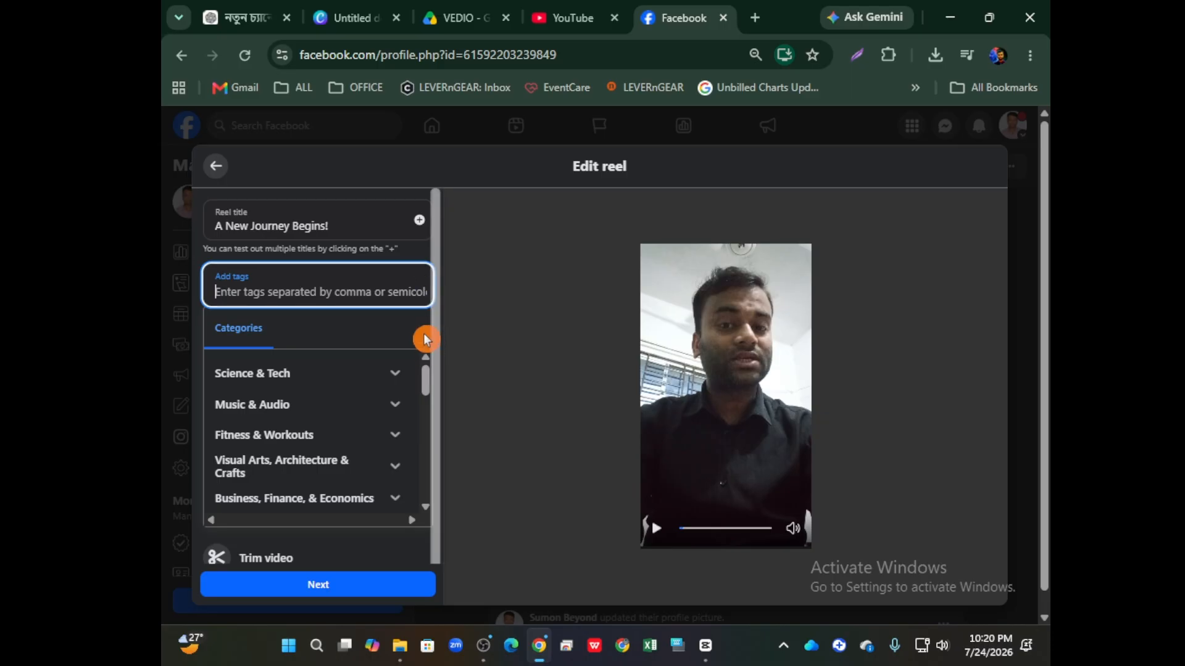
pyautogui.click(290, 183)
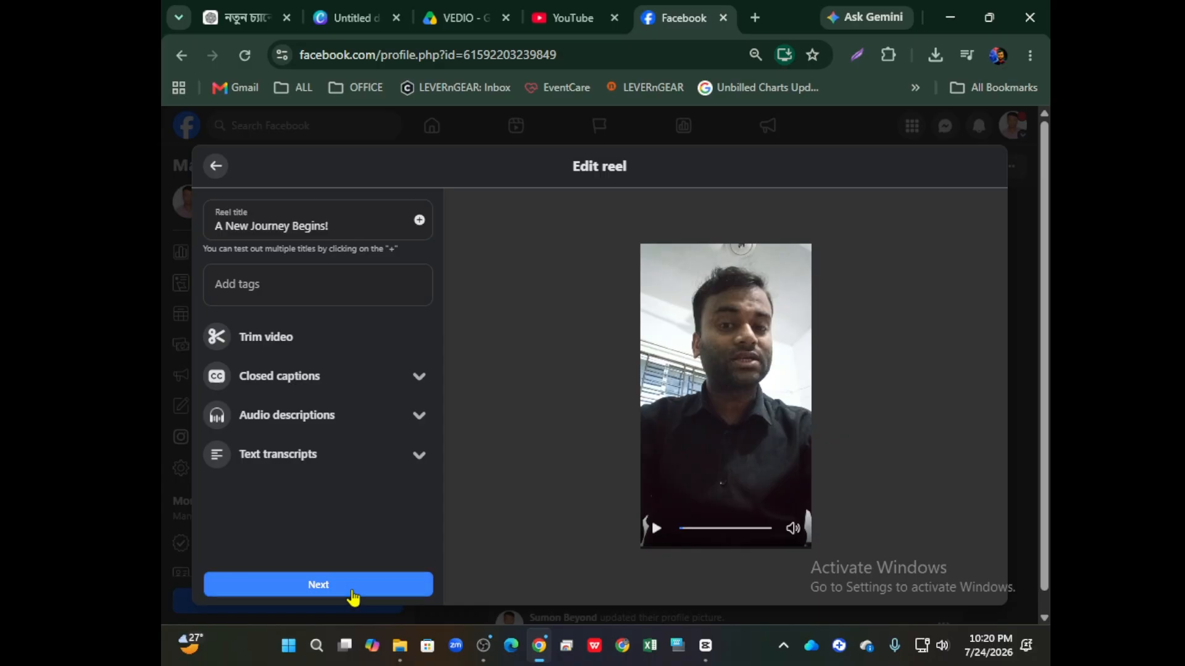
pyautogui.click(351, 586)
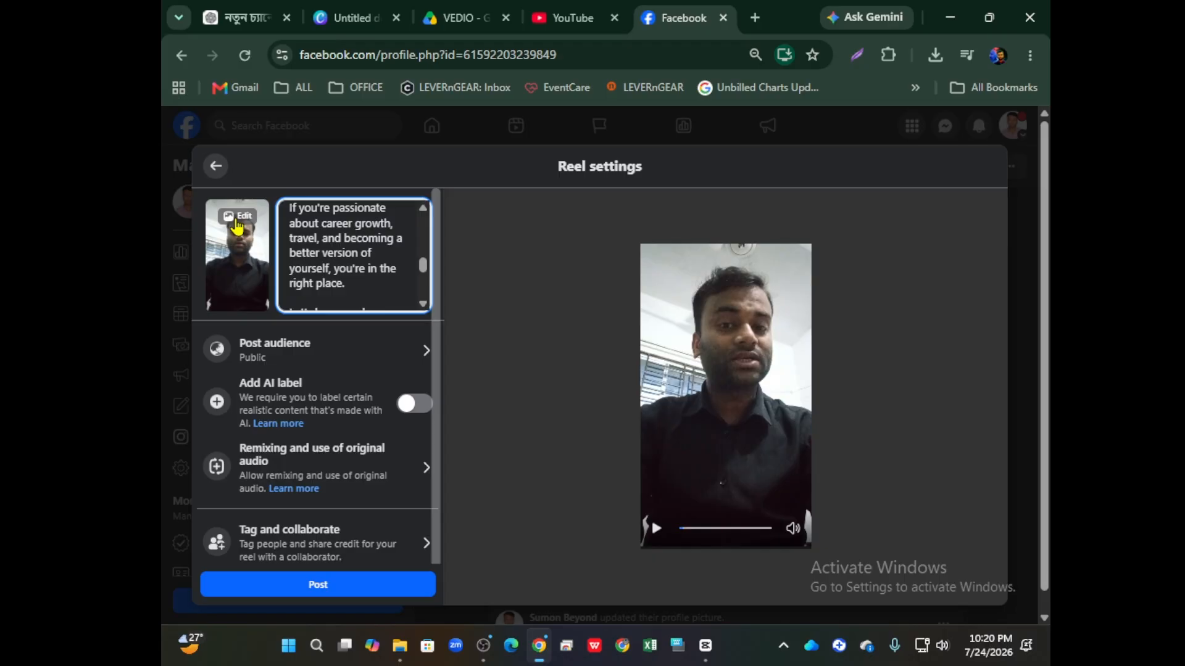
# Upload the 'A NEW JOURNEY BEGINS' image from Downloads as the reel's custom thumbnail and save it.
pyautogui.click(268, 291)
pyautogui.click(233, 220)
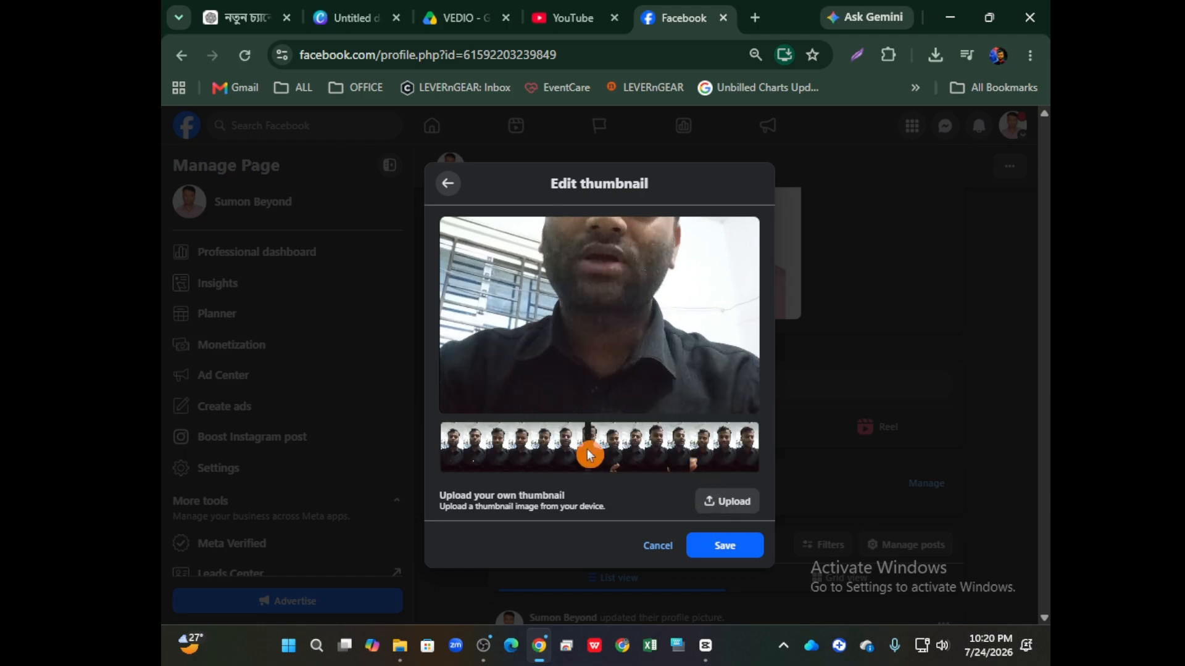
pyautogui.moveTo(587, 455); pyautogui.dragTo(478, 455)
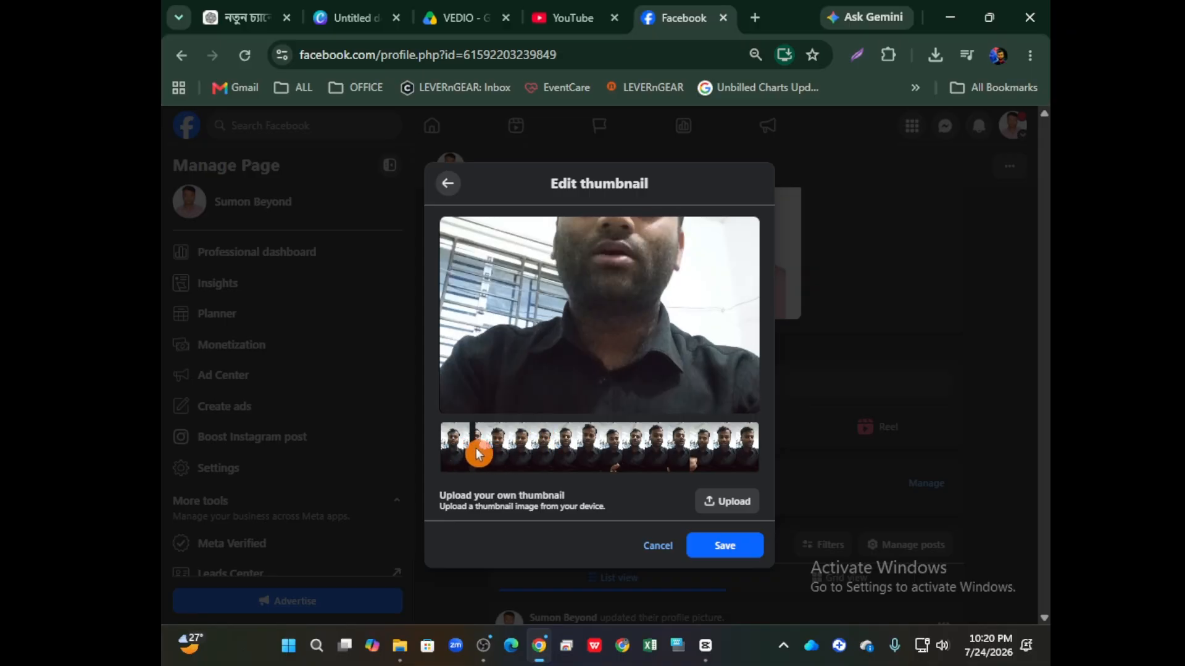
pyautogui.click(729, 498)
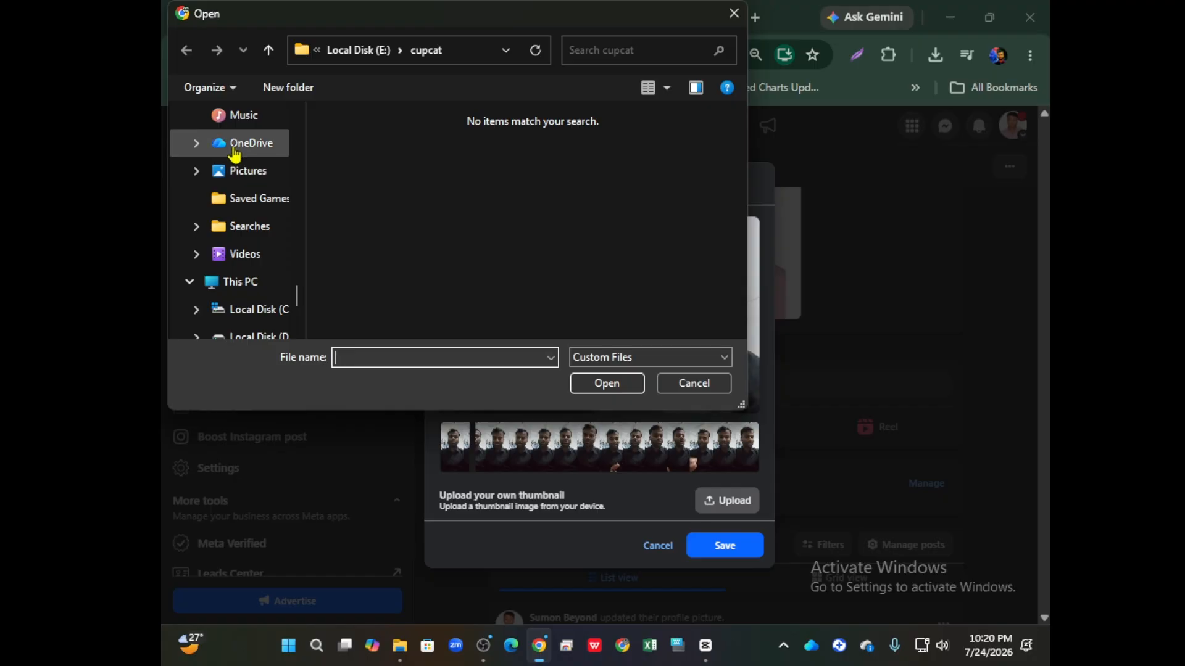
pyautogui.scroll(5, 234, 151)
pyautogui.scroll(5, 235, 151)
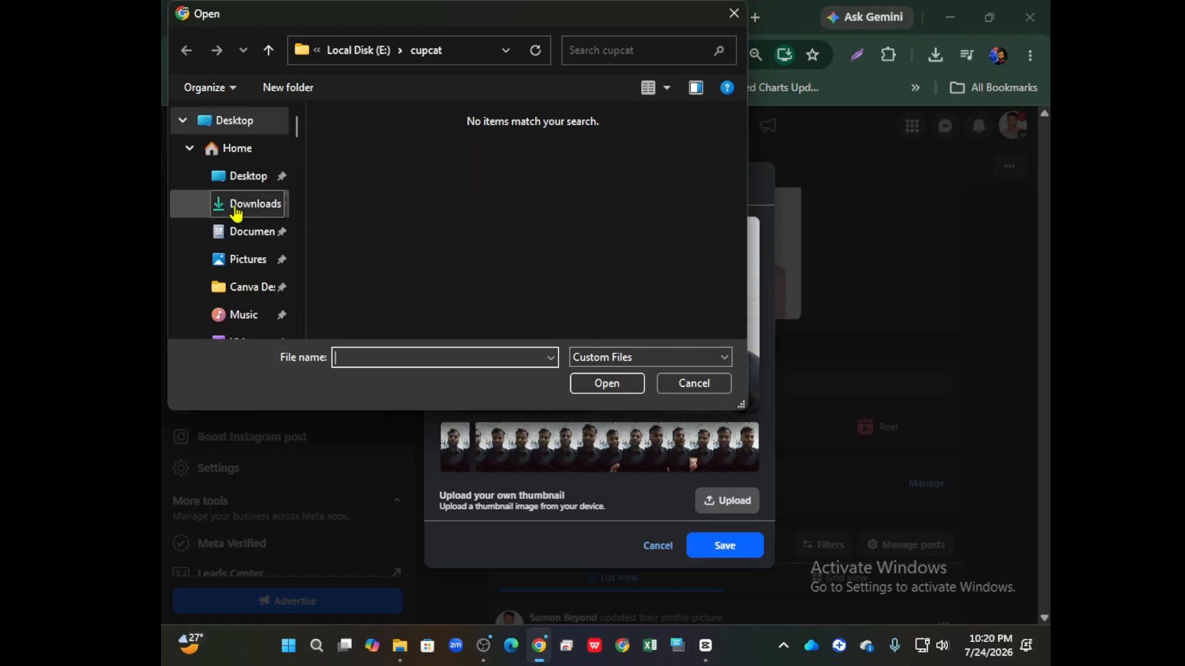
pyautogui.click(232, 204)
pyautogui.click(397, 164)
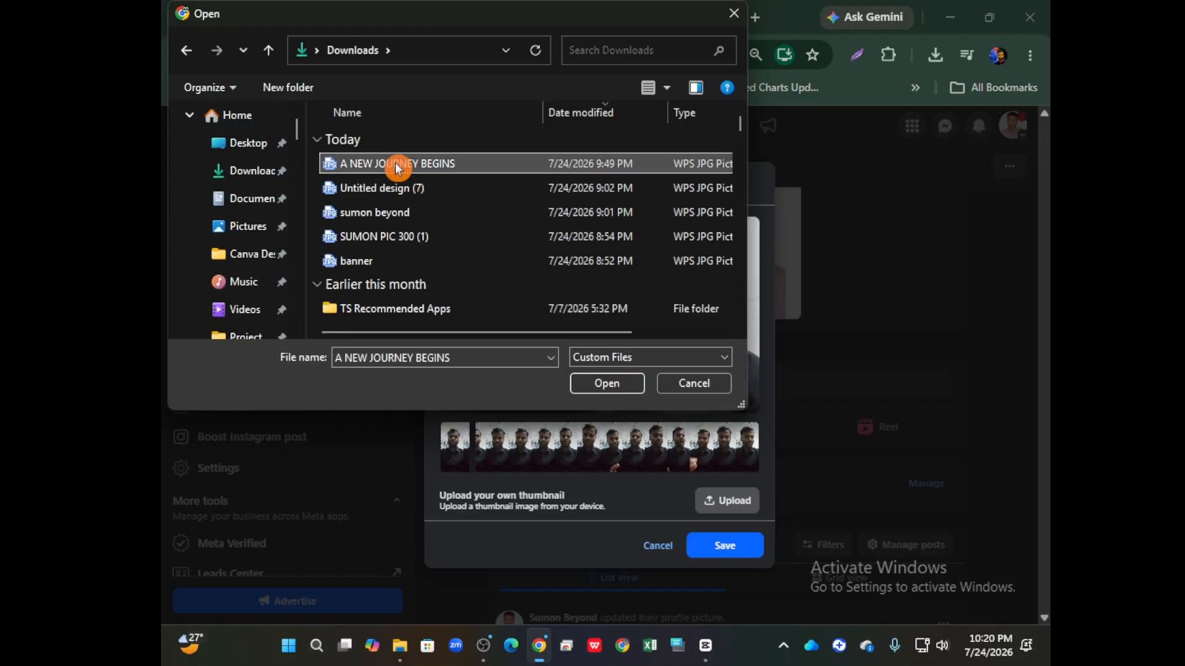
pyautogui.click(616, 388)
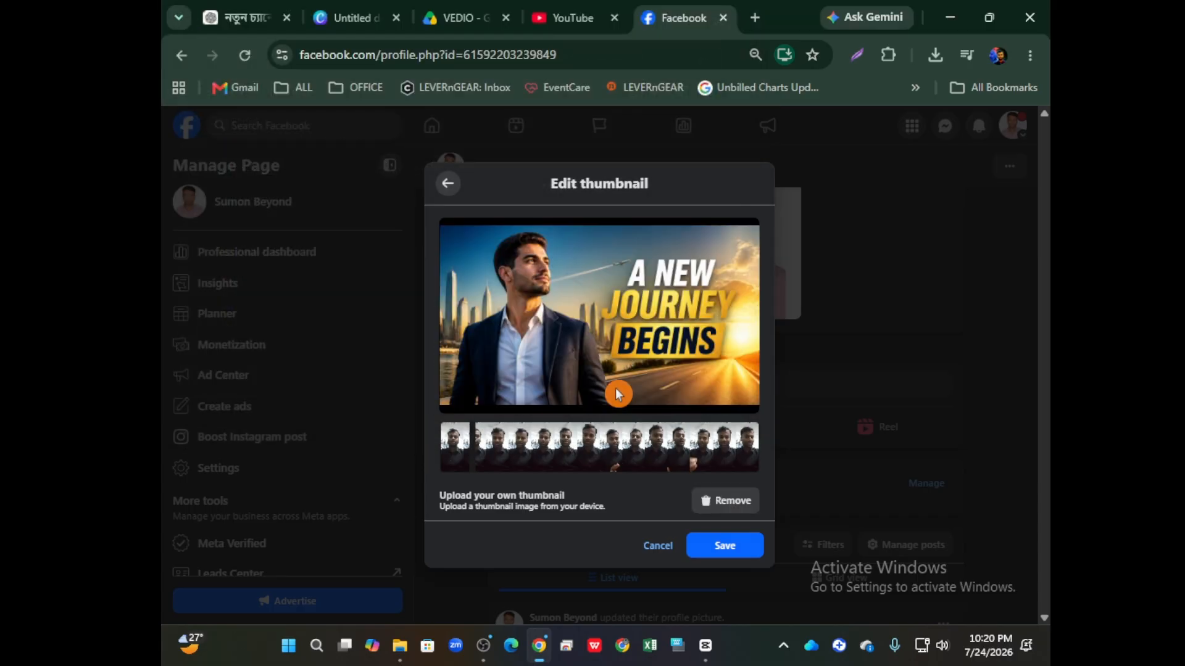
pyautogui.click(735, 547)
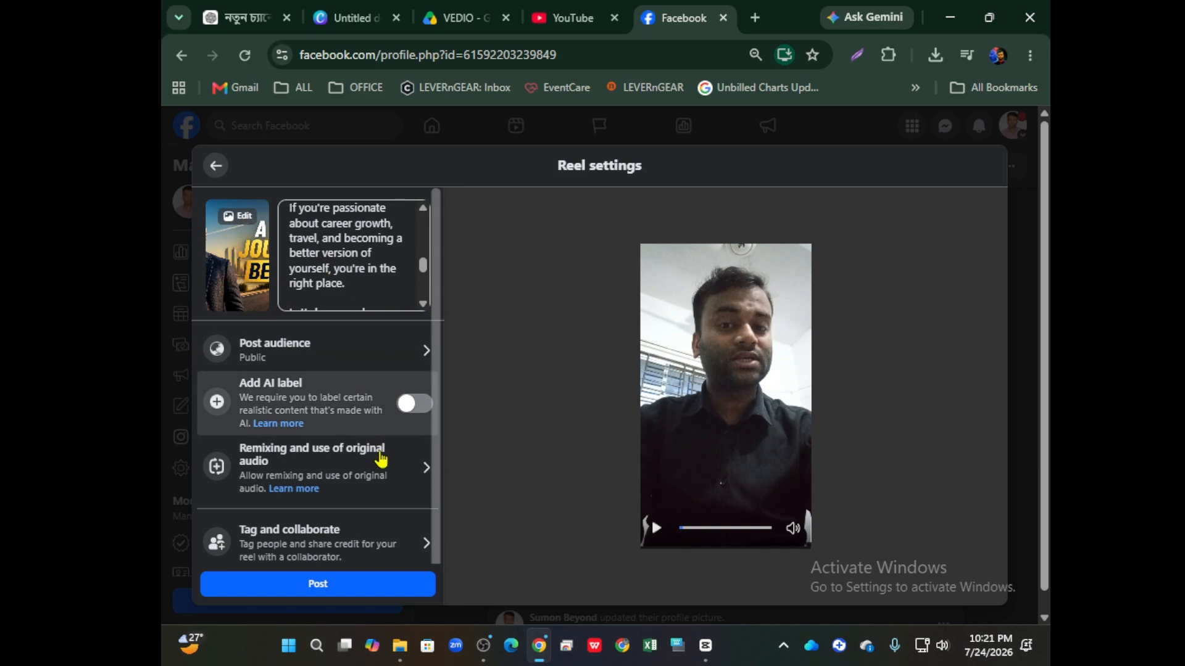
# Post the reel, skipping event creation and staying on the page while it uploads.
pyautogui.click(383, 596)
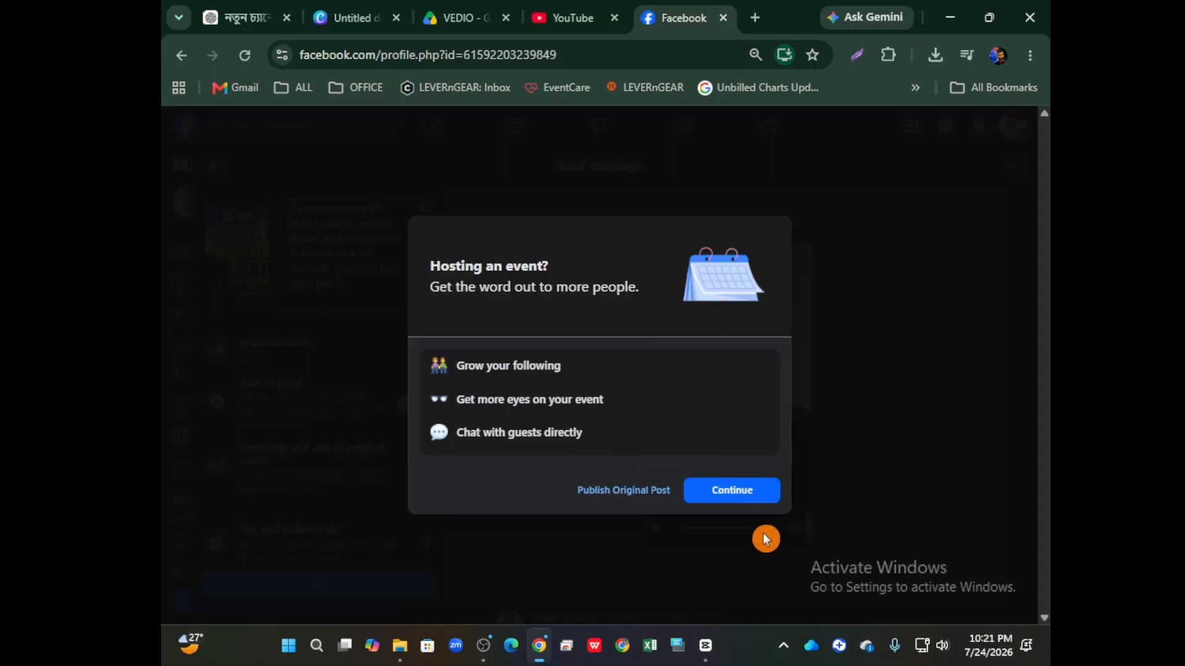
pyautogui.click(747, 492)
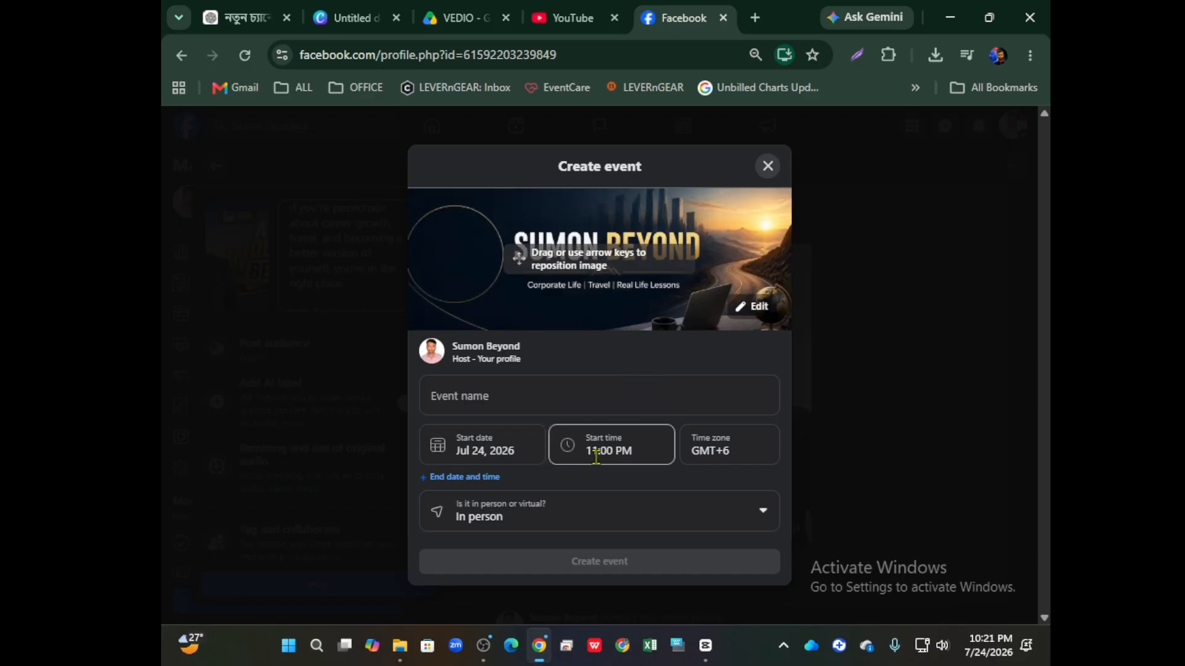
pyautogui.click(766, 167)
pyautogui.click(650, 410)
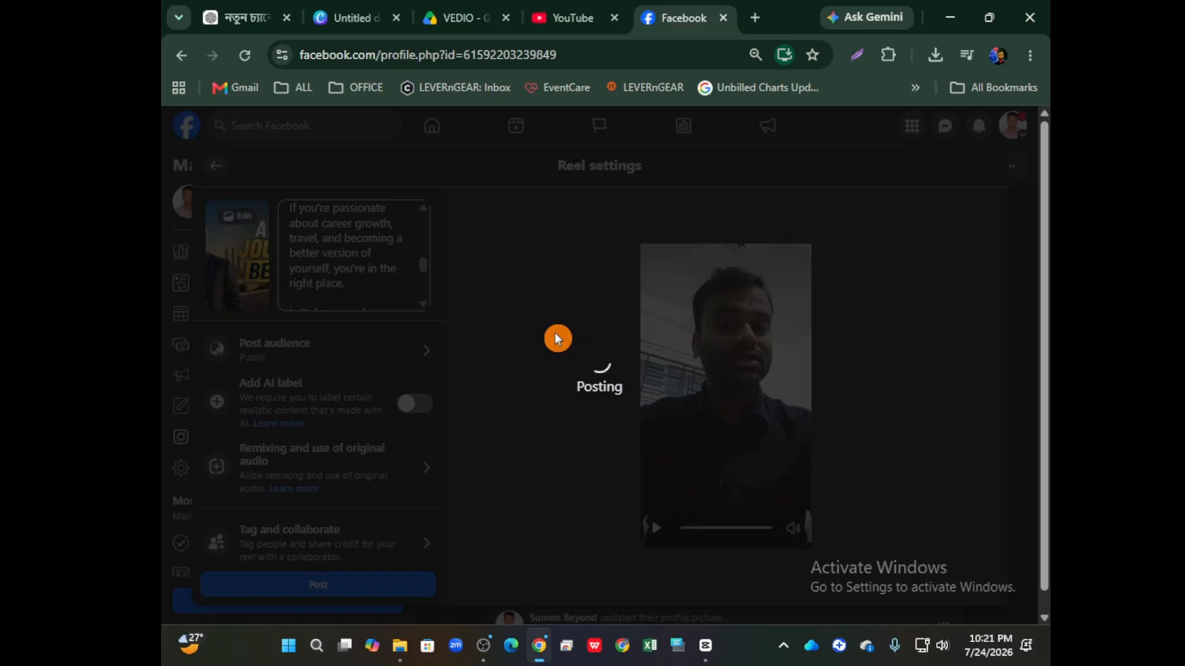
# Reload the Sumon Beyond Page and scroll through its profile.
pyautogui.click(246, 62)
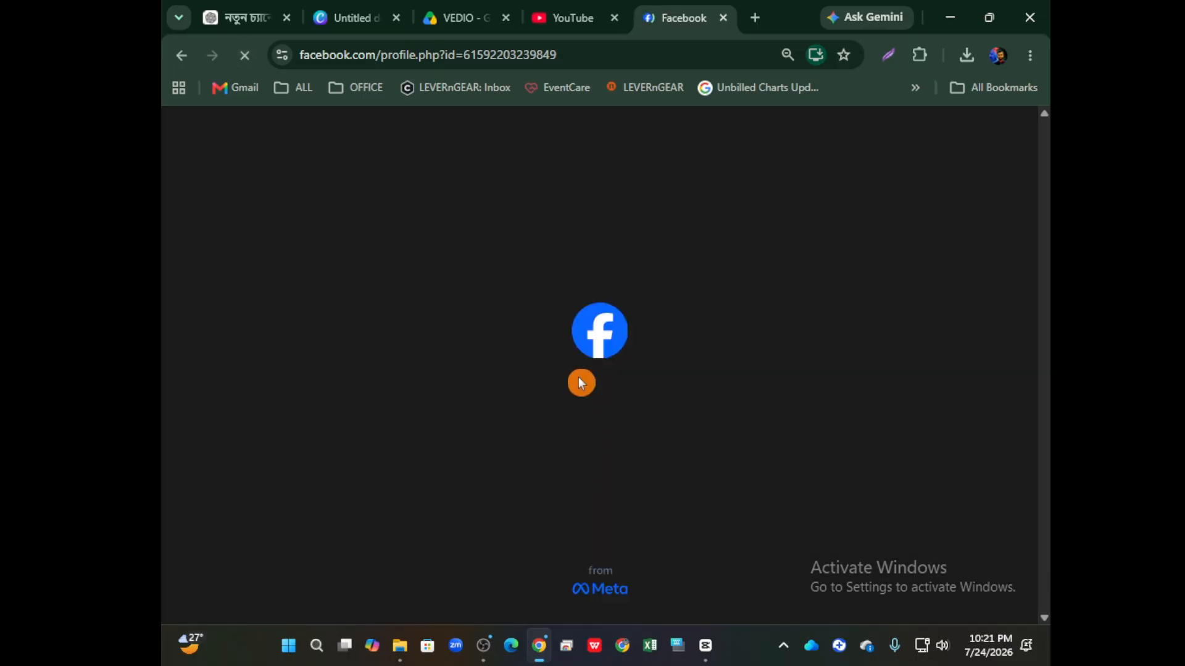
pyautogui.scroll(-15, 642, 336)
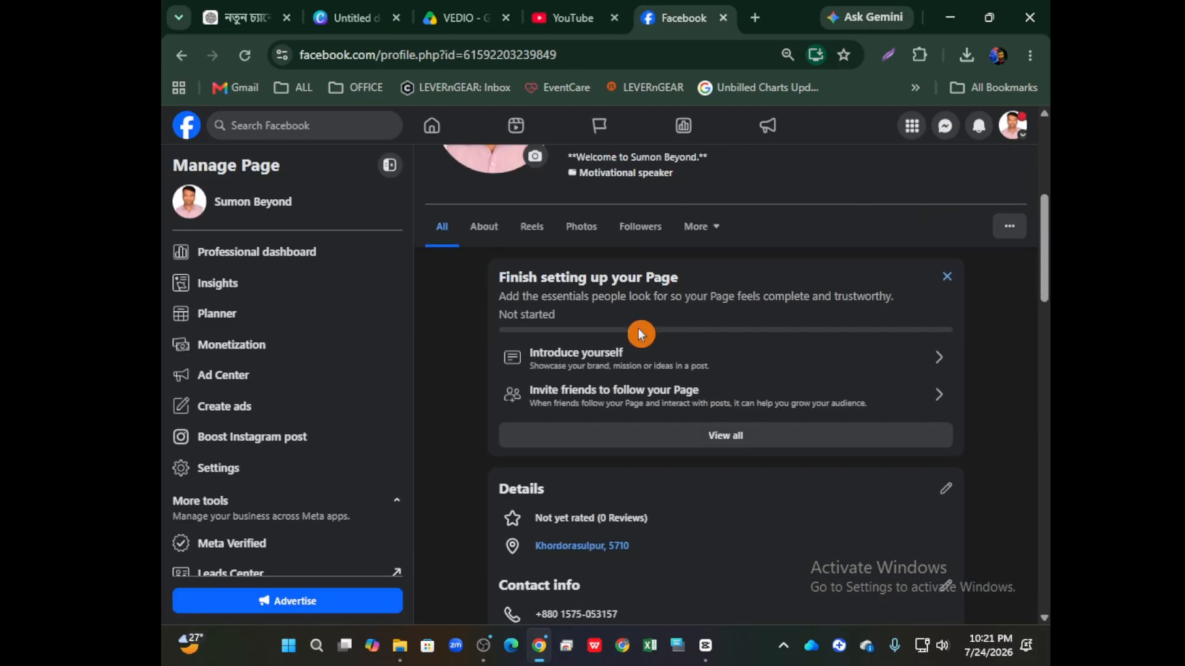
pyautogui.scroll(-3, 639, 335)
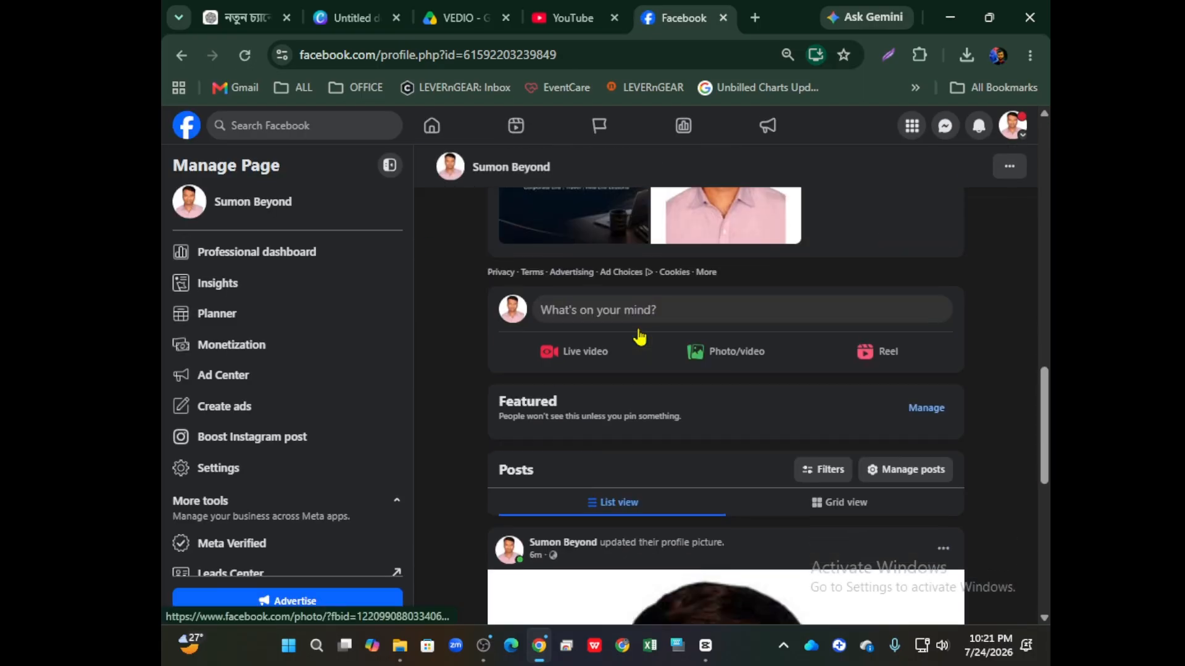
pyautogui.scroll(8, 639, 336)
pyautogui.scroll(-5, 639, 336)
pyautogui.scroll(7, 640, 335)
pyautogui.scroll(5, 641, 334)
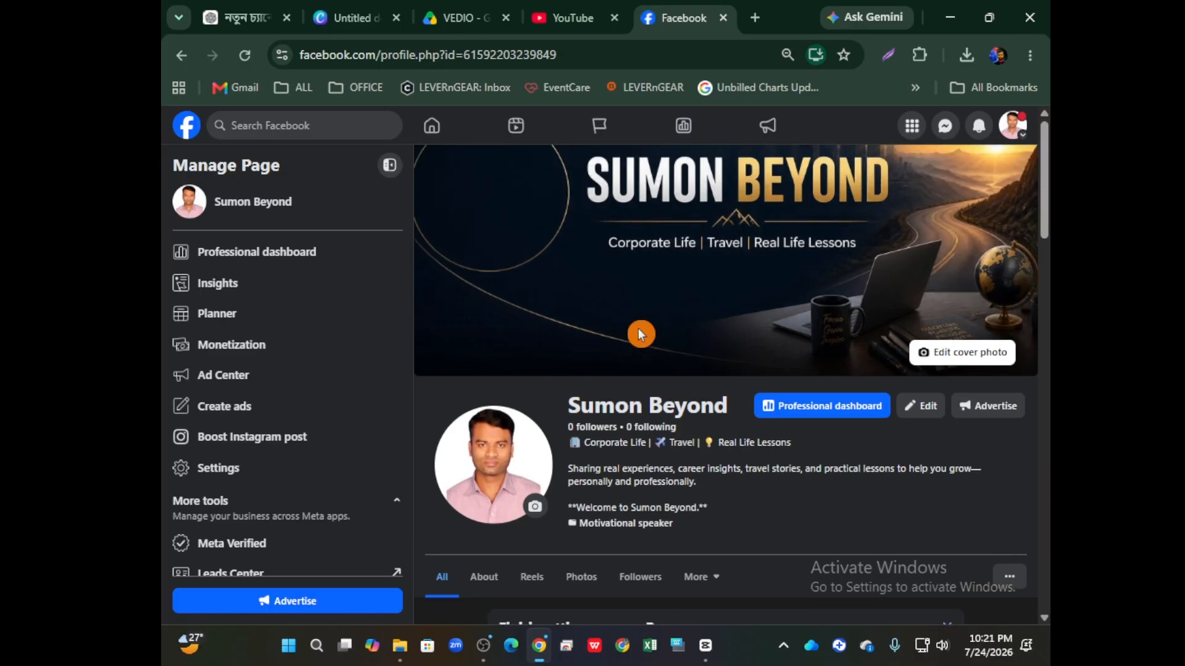
pyautogui.scroll(-10, 637, 331)
pyautogui.scroll(-8, 613, 231)
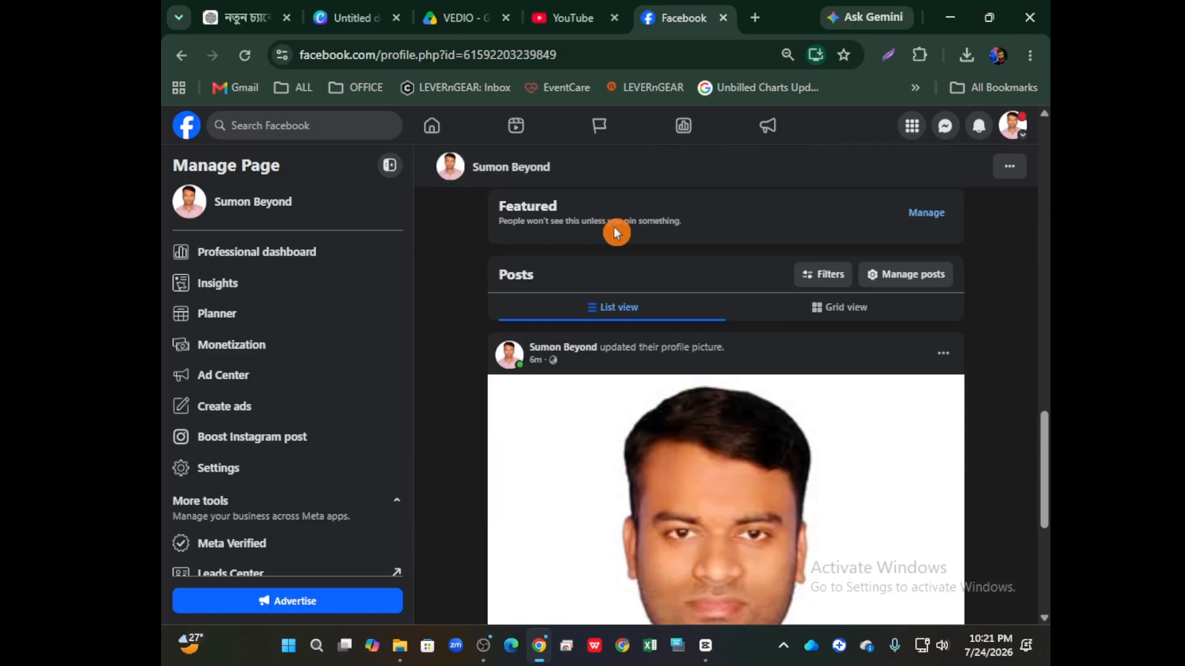
pyautogui.scroll(12, 615, 235)
pyautogui.scroll(4, 616, 235)
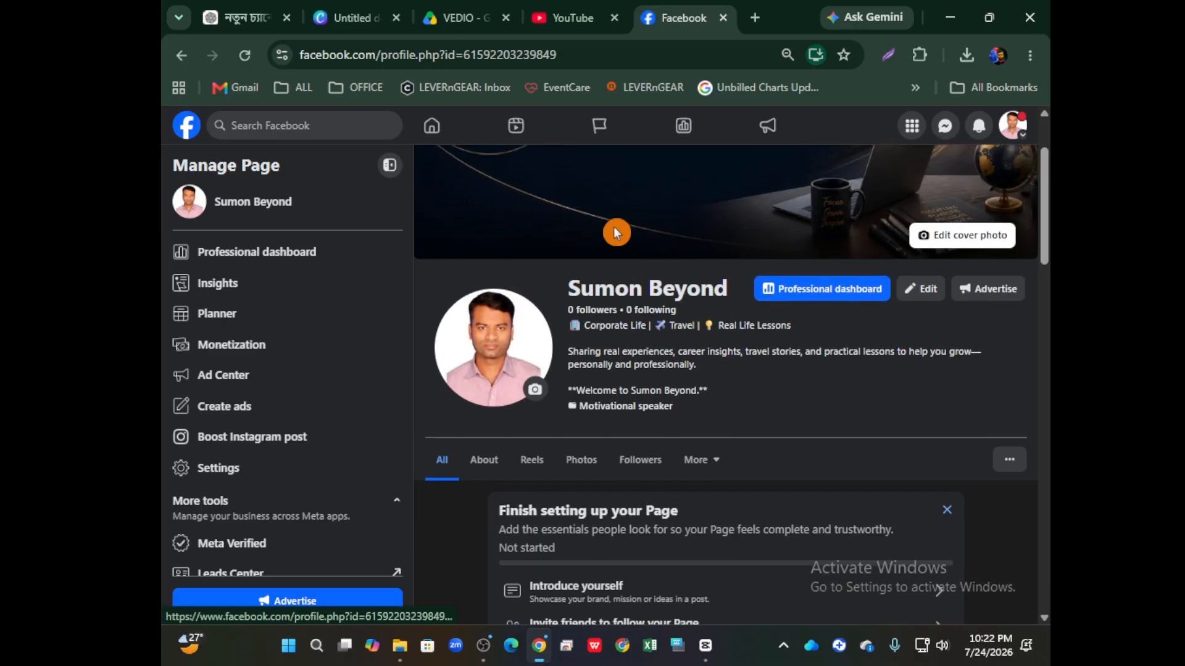
# Check the Page's Reels tab, still empty, then return to the All overview.
pyautogui.click(532, 461)
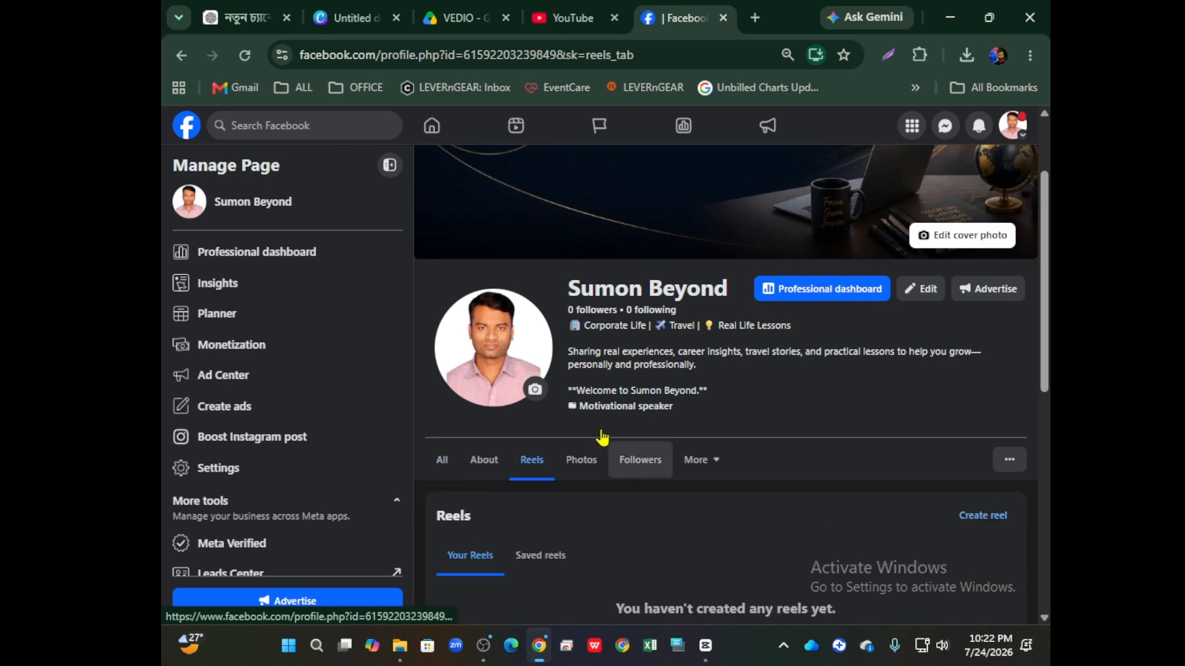
pyautogui.scroll(-5, 756, 386)
pyautogui.scroll(3, 755, 387)
pyautogui.scroll(1, 755, 389)
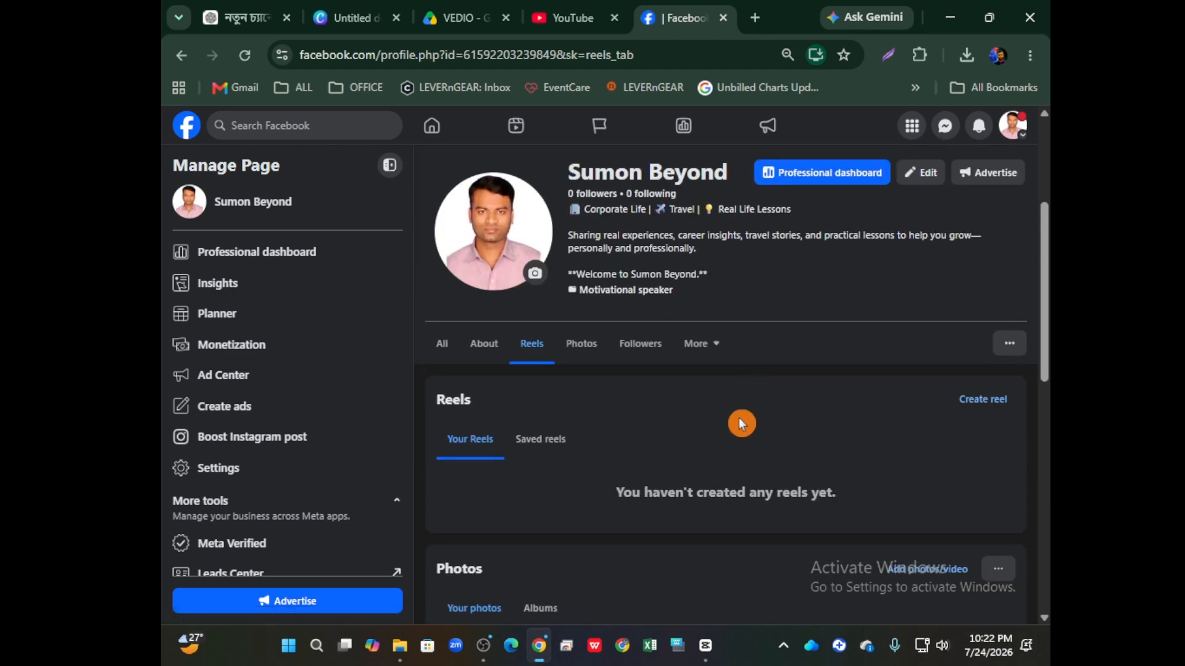
pyautogui.click(451, 351)
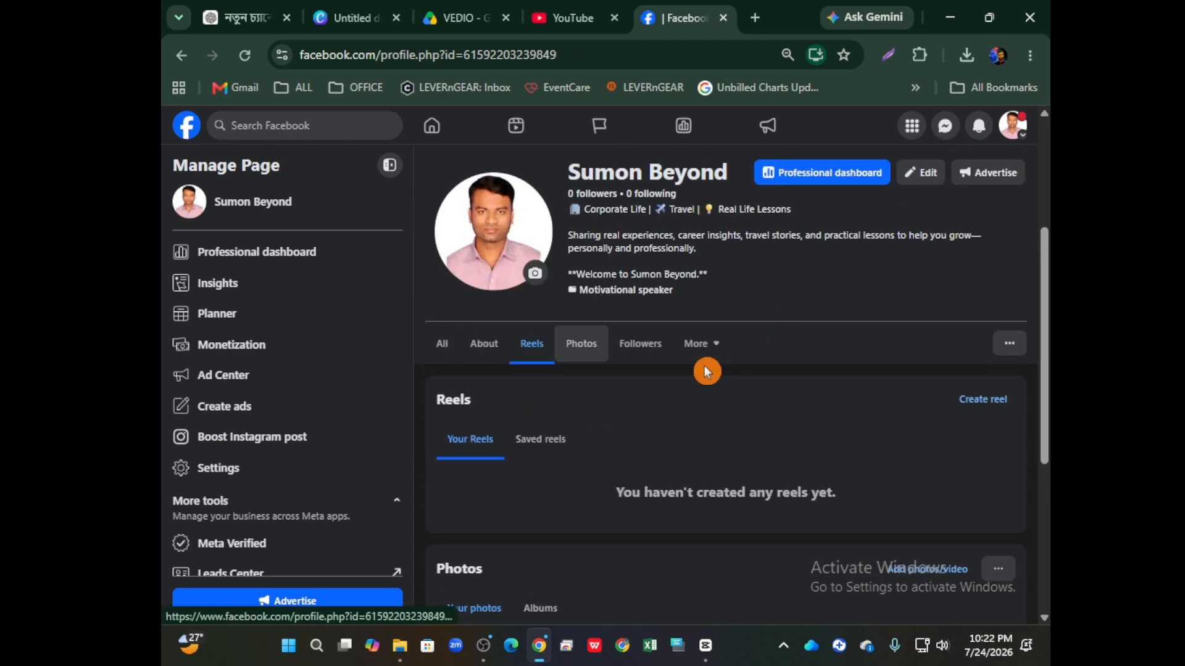
pyautogui.scroll(-9, 710, 365)
pyautogui.scroll(-9, 710, 369)
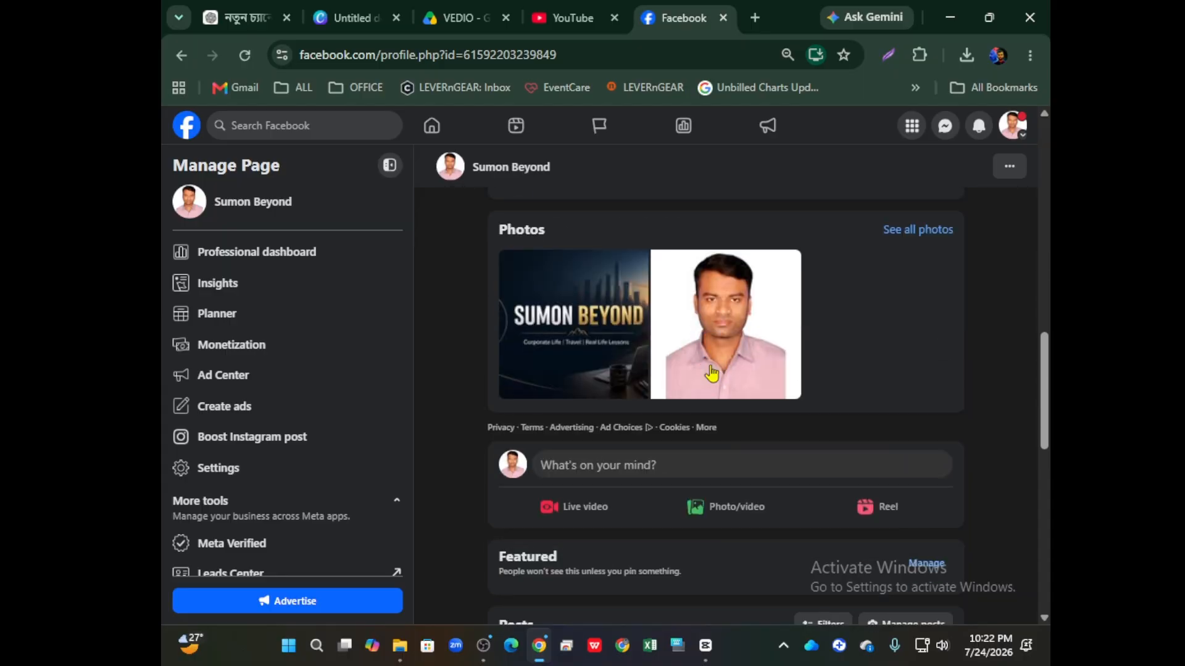
pyautogui.scroll(7, 704, 370)
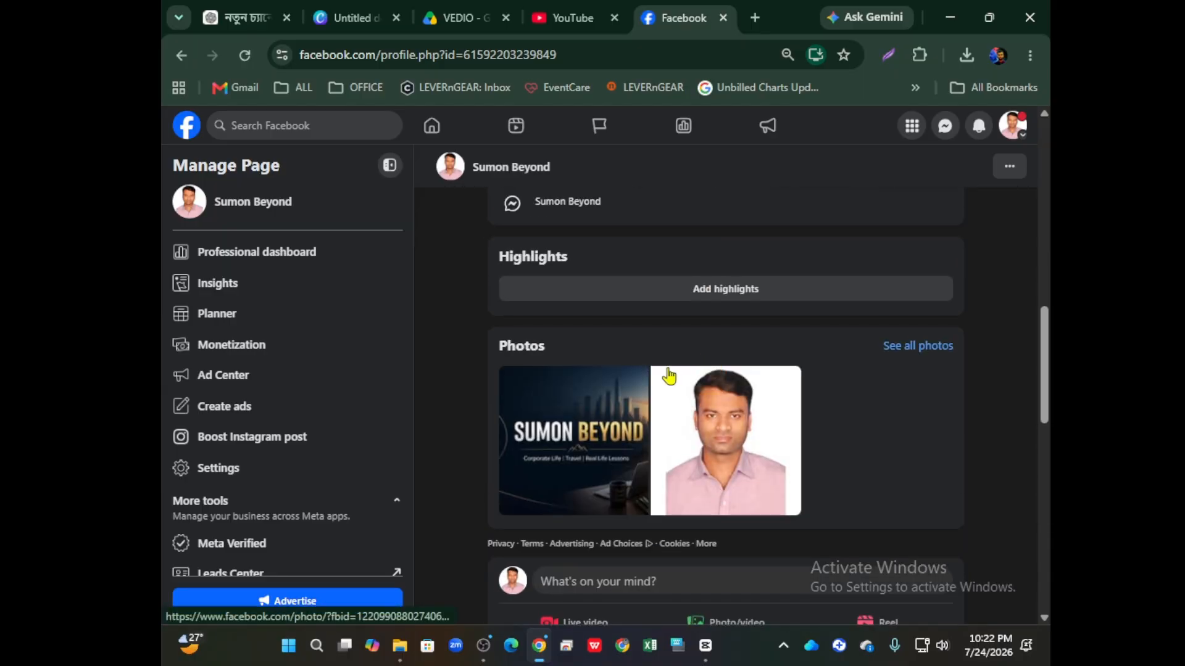